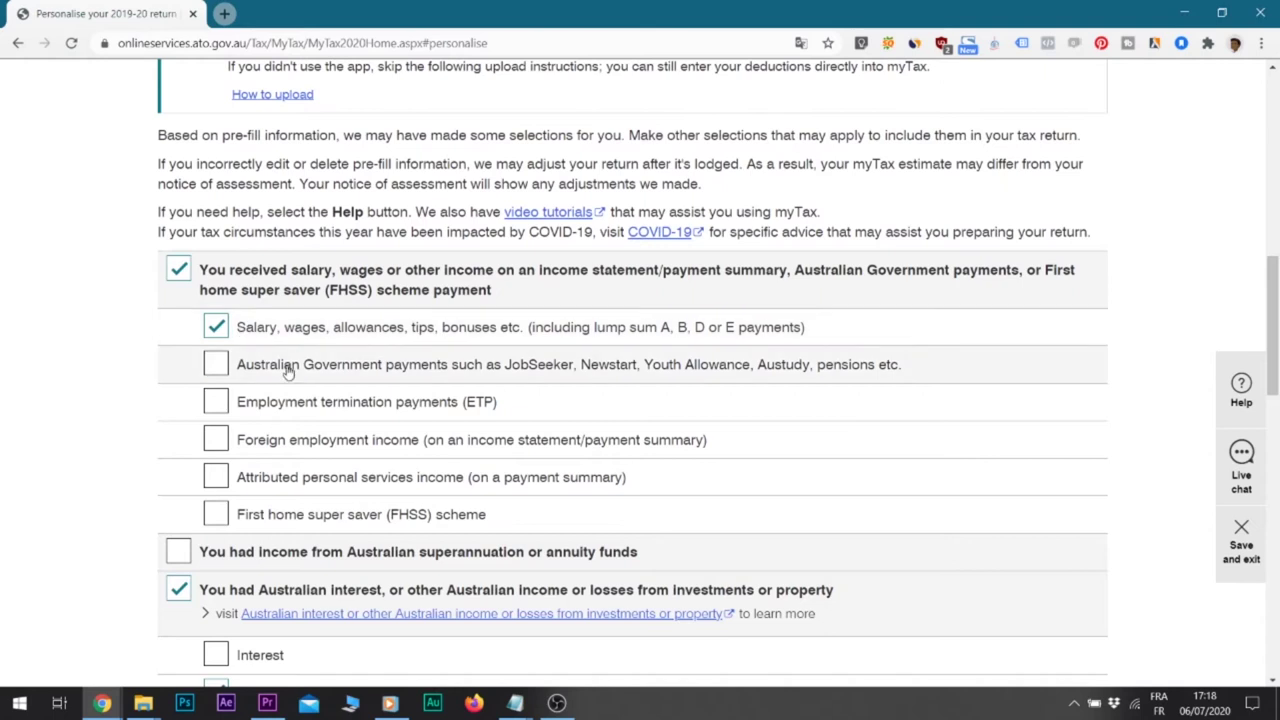
Include Interest under Australian interest and investment income, and try to clear the Dividends selection
scroll(430, 310, down, 2)
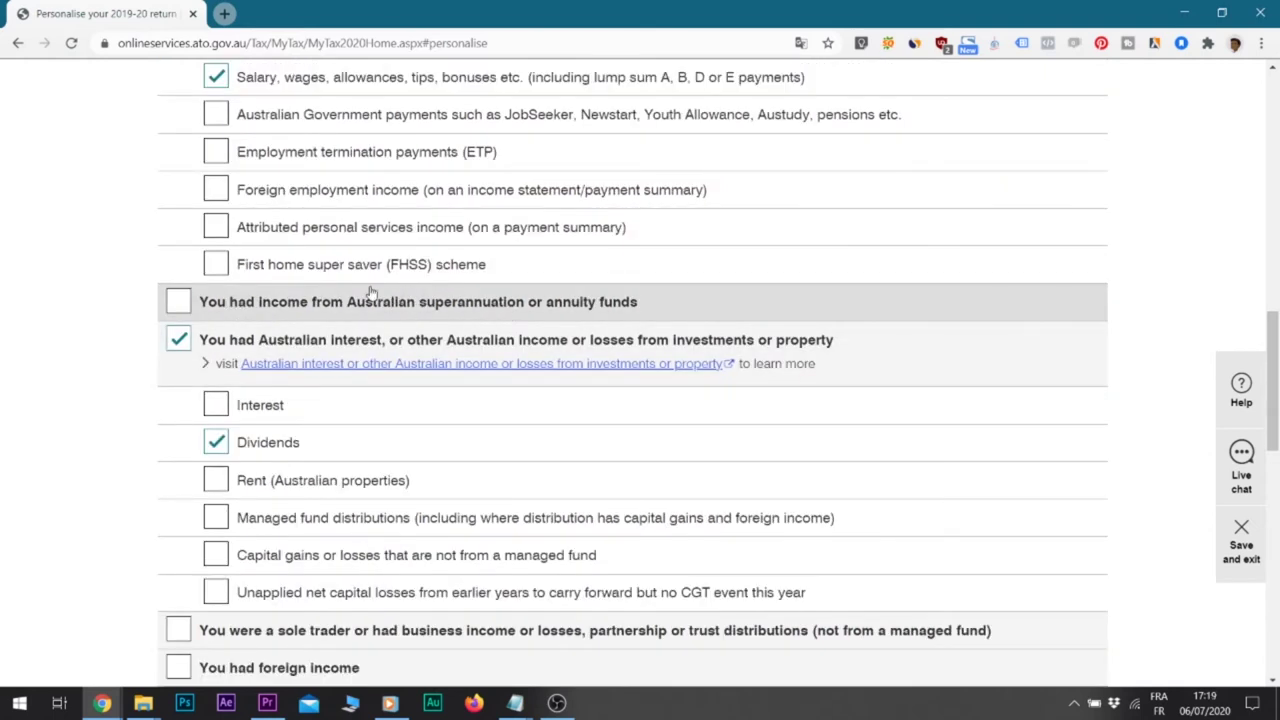
scroll(368, 292, down, 1)
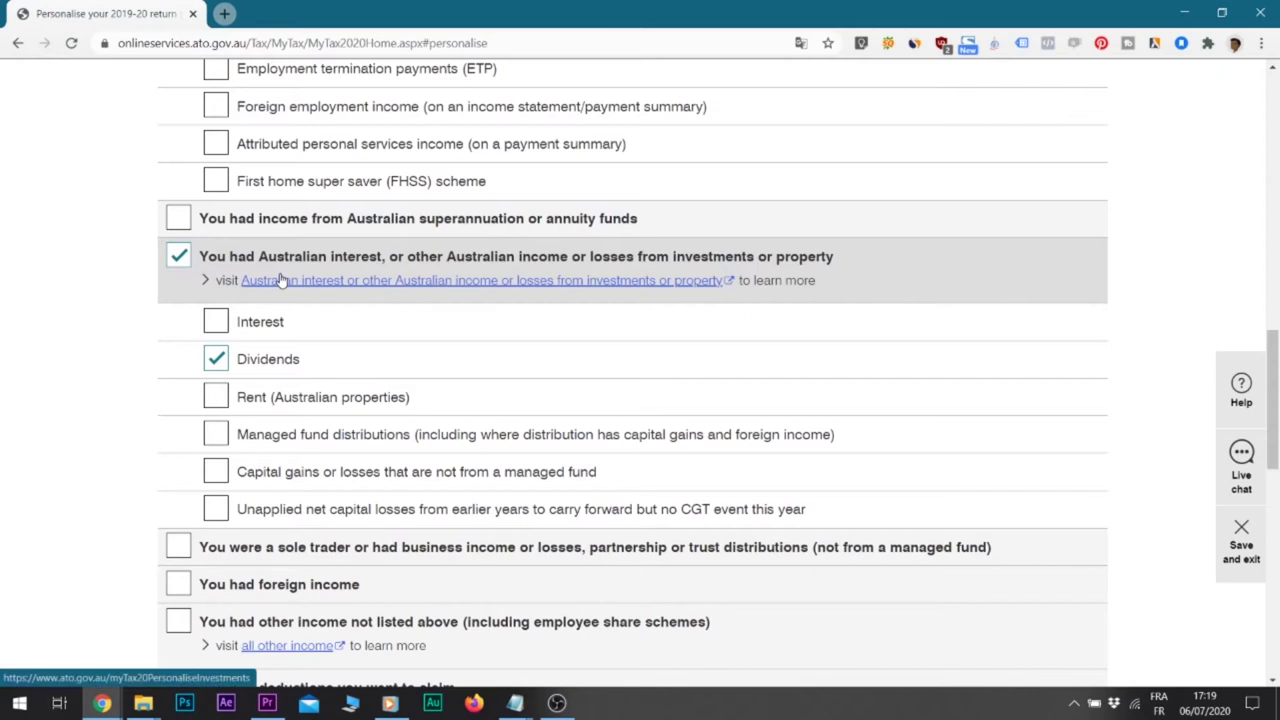
click(216, 321)
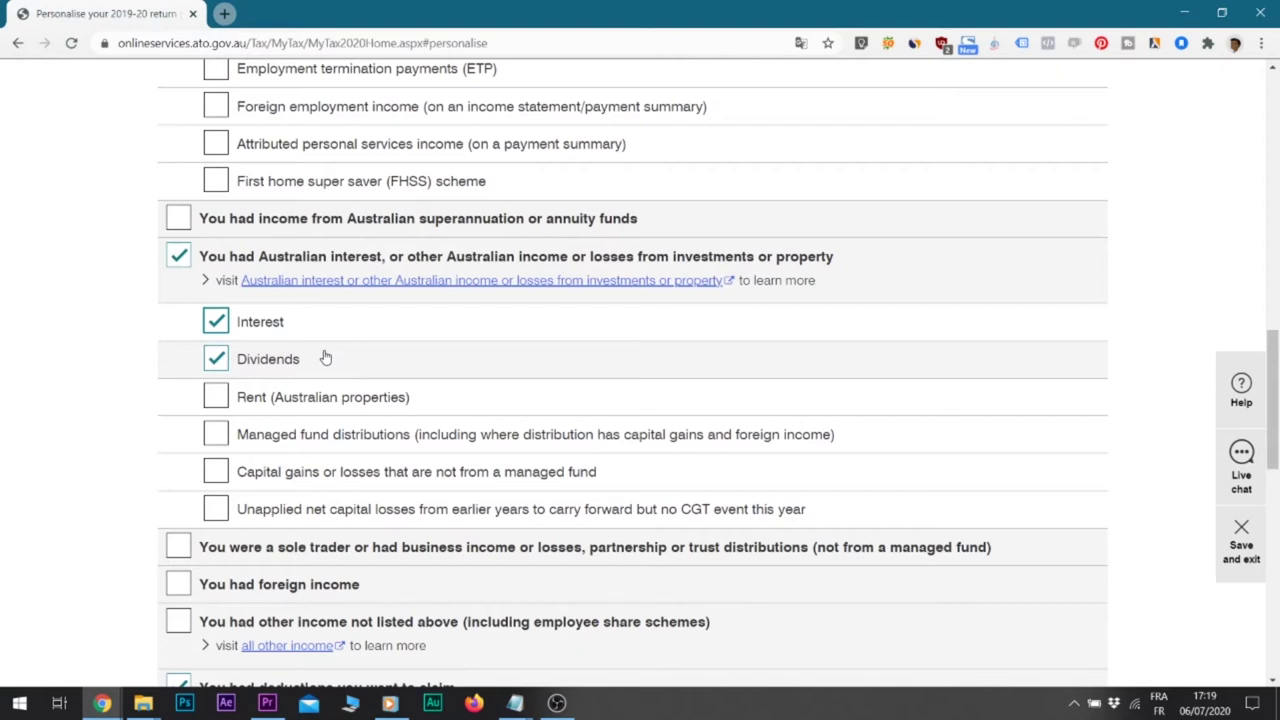
click(216, 359)
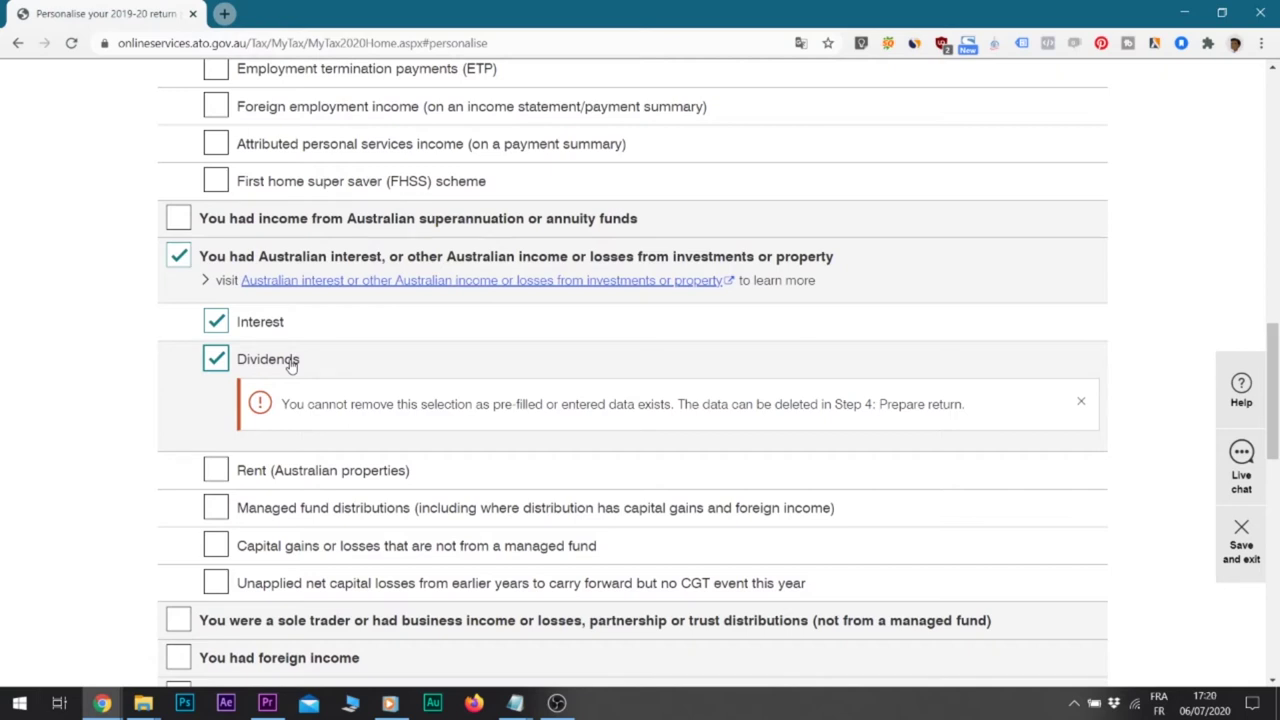
scroll(222, 368, down, 1)
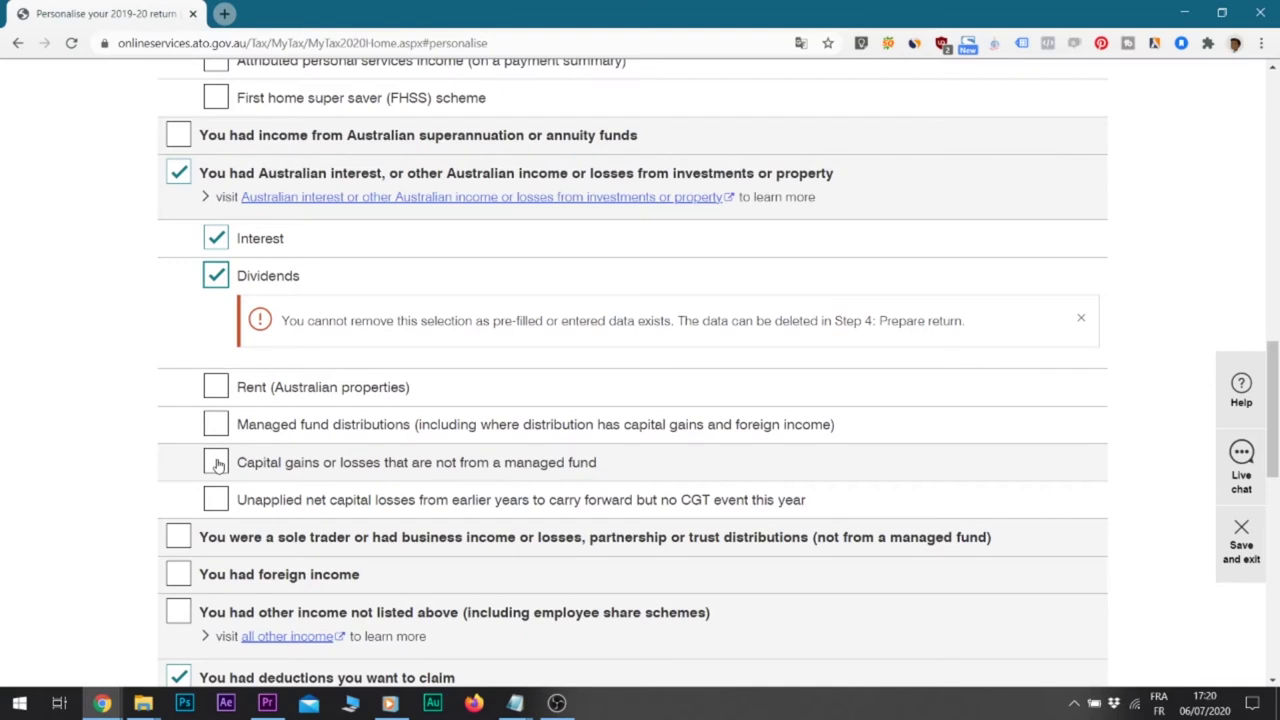
scroll(219, 465, down, 1)
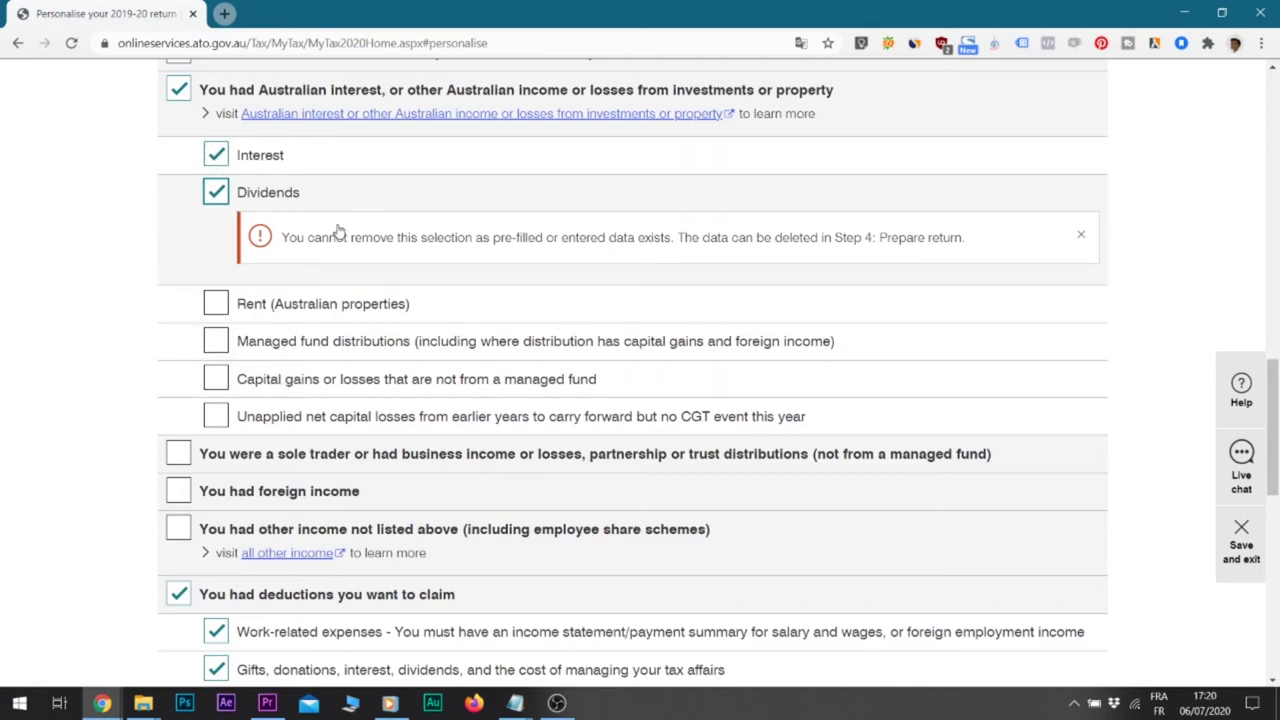
Declare sole trader or business income, selecting Business/Sole trader income or loss with the Business income or loss option
scroll(228, 125, down, 3)
scroll(228, 125, up, 4)
scroll(235, 128, down, 4)
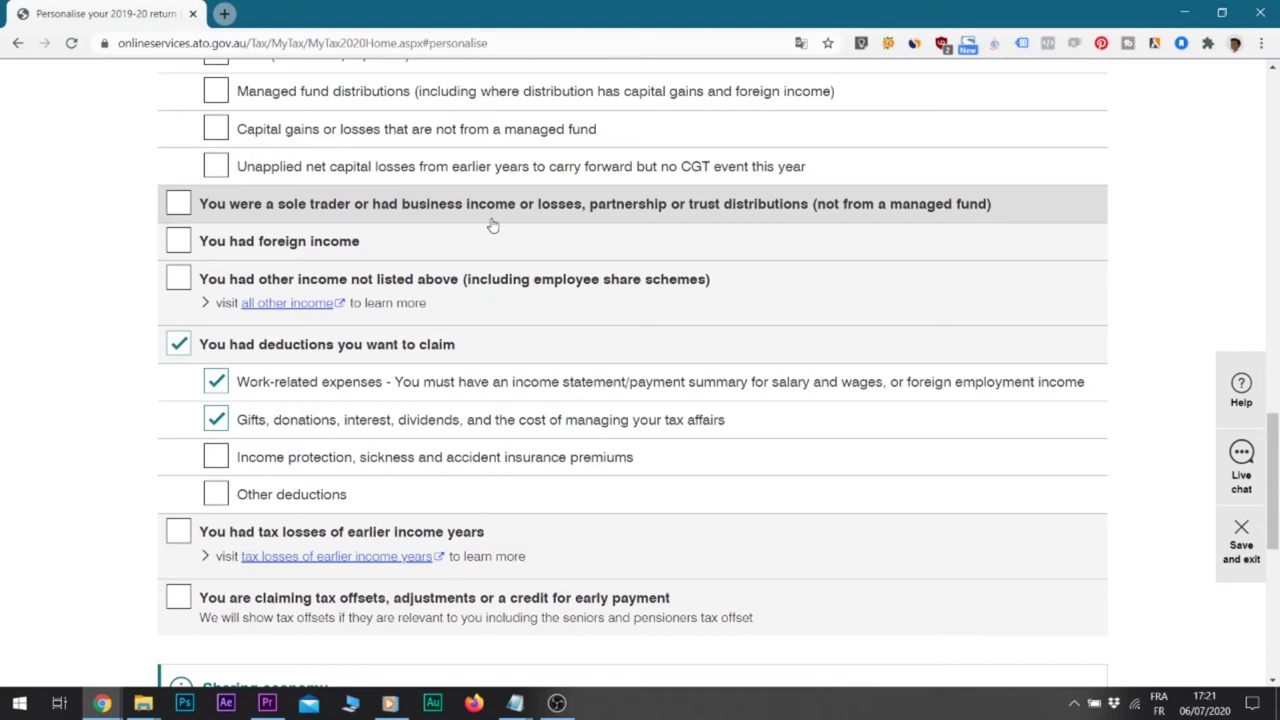
click(179, 203)
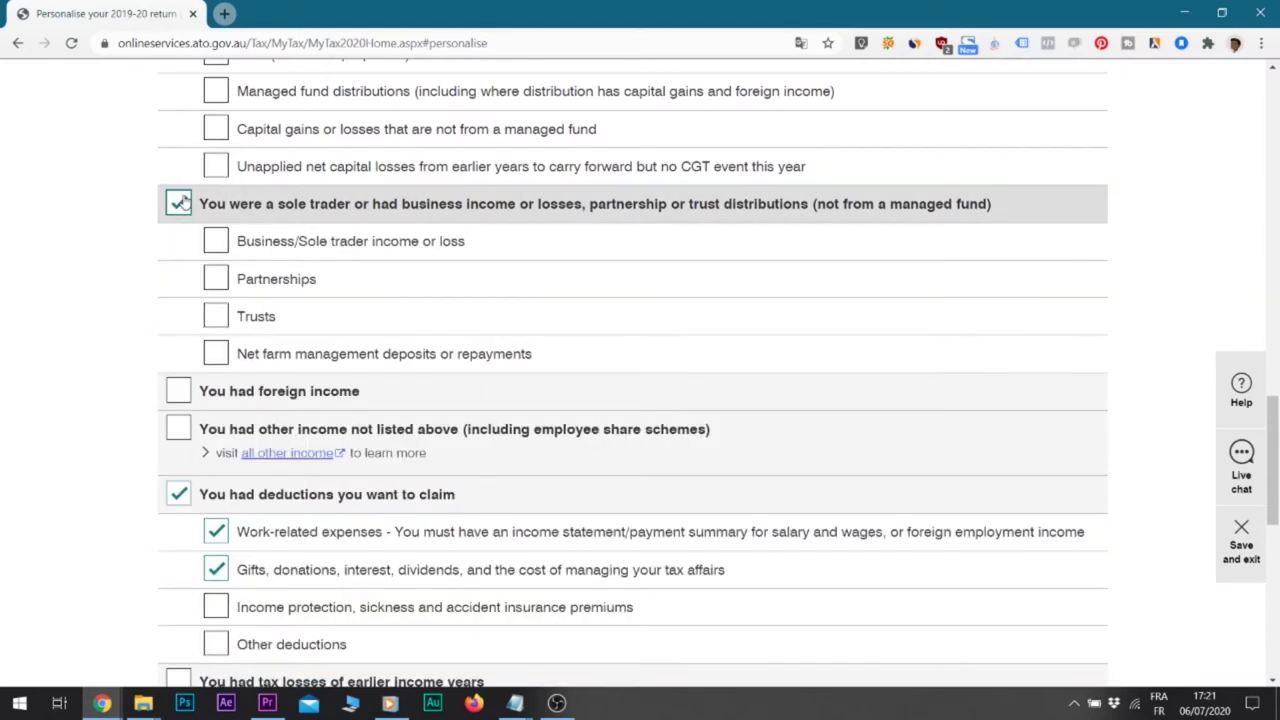
click(217, 240)
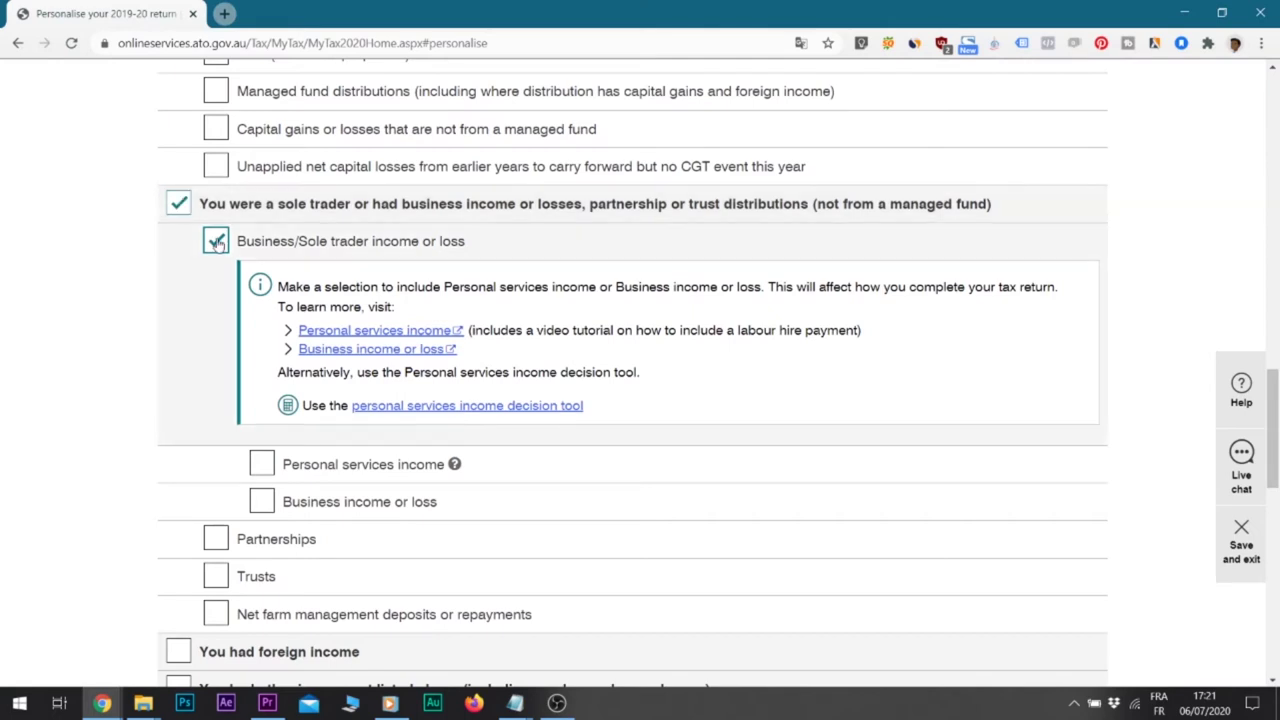
scroll(215, 244, down, 2)
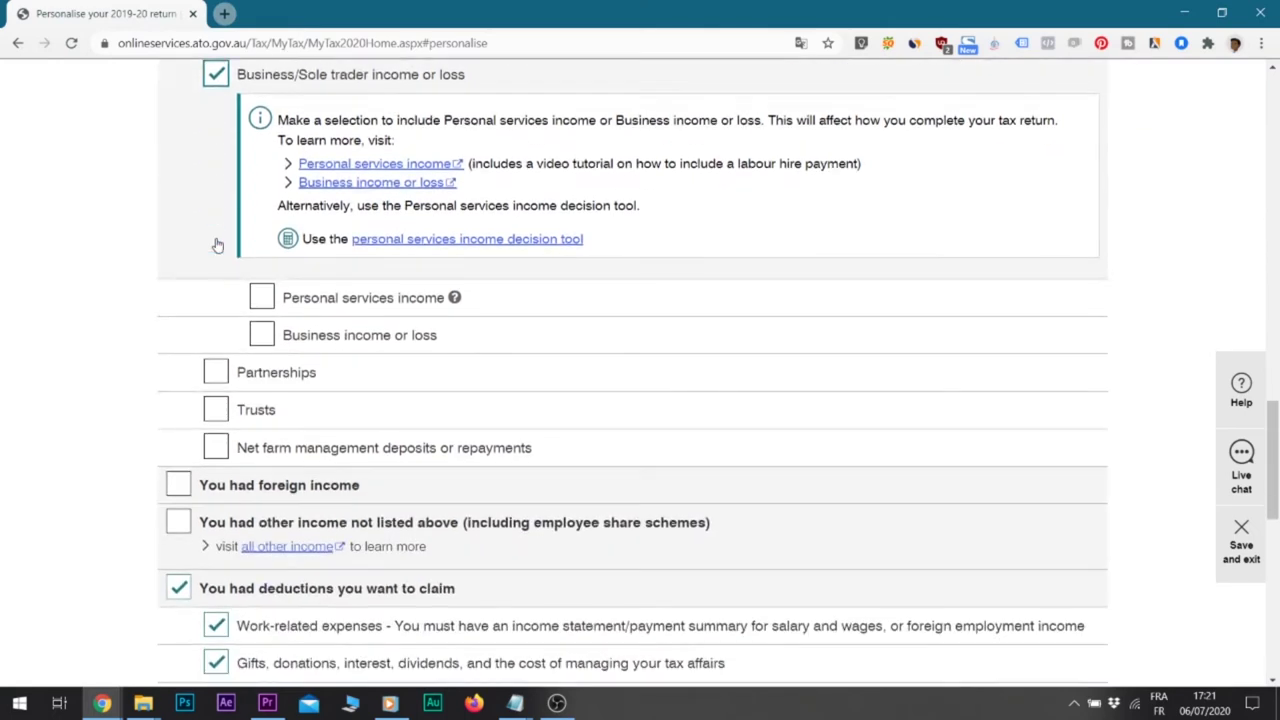
scroll(300, 338, up, 1)
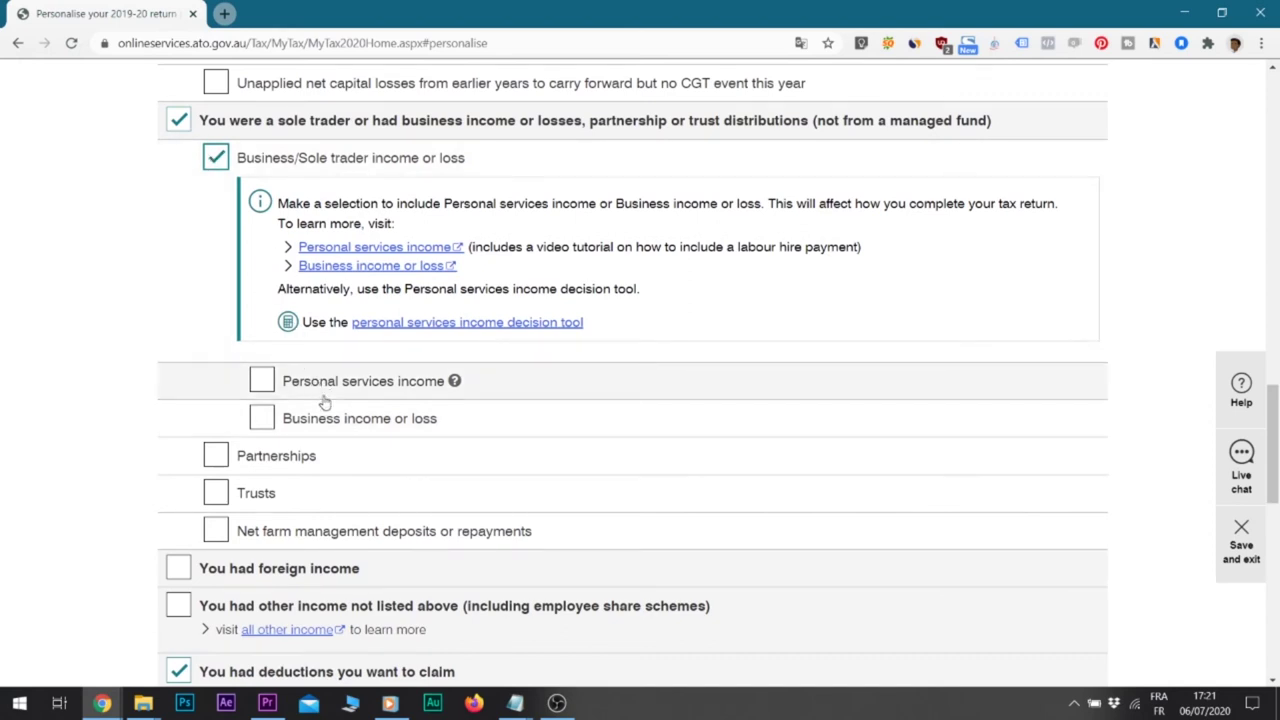
click(262, 419)
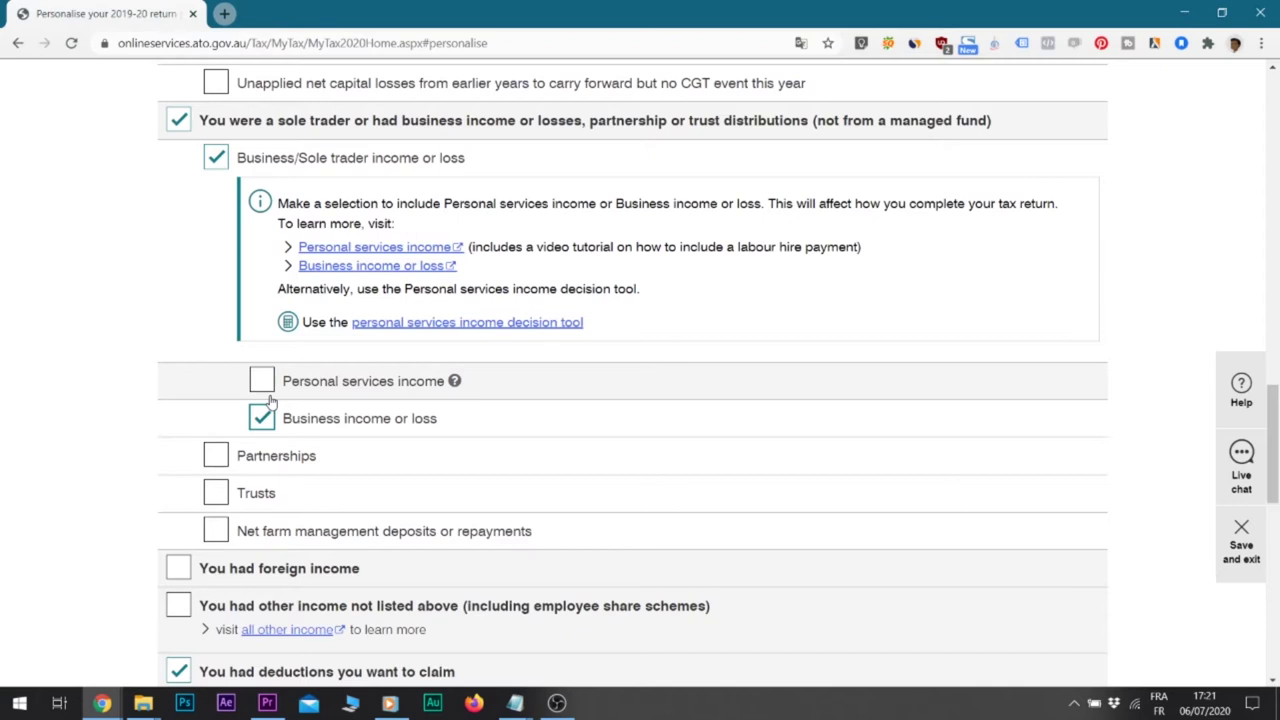
Check the remaining deduction, loss and offset options plus the sharing economy and cash income notes, and continue to preparing the return
scroll(270, 400, down, 3)
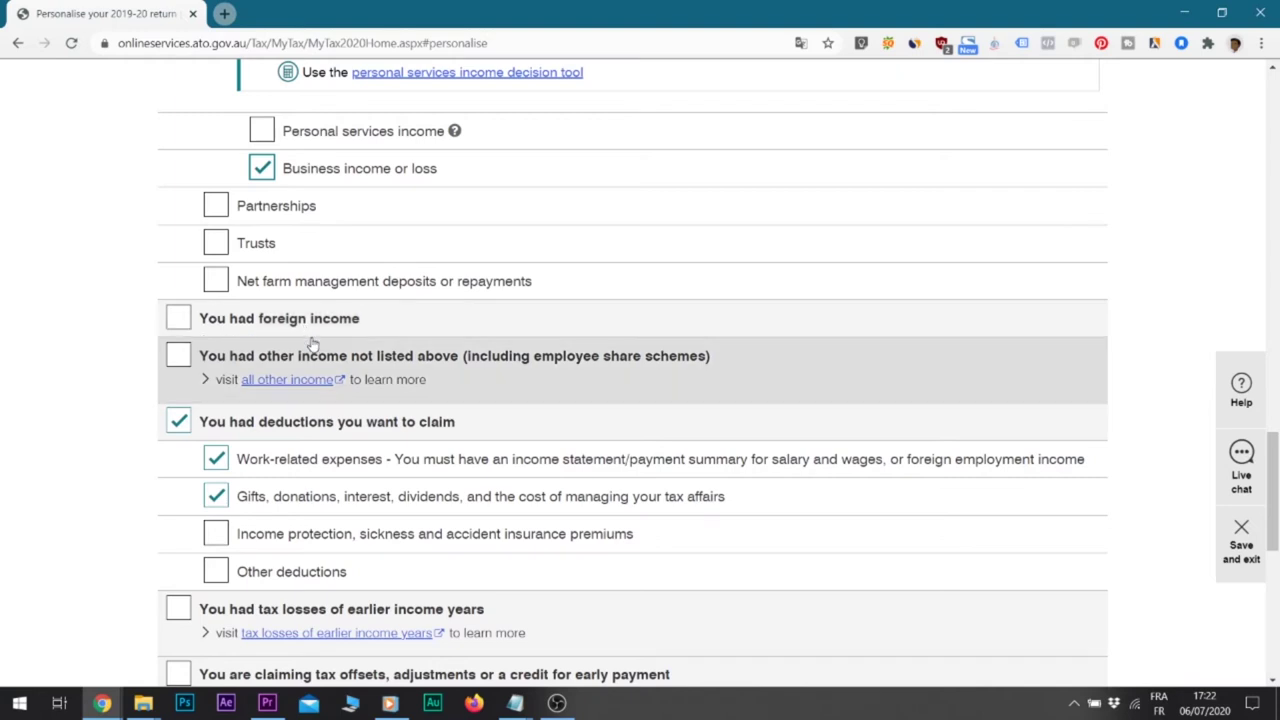
scroll(308, 340, down, 1)
scroll(312, 343, down, 1)
scroll(312, 343, down, 1)
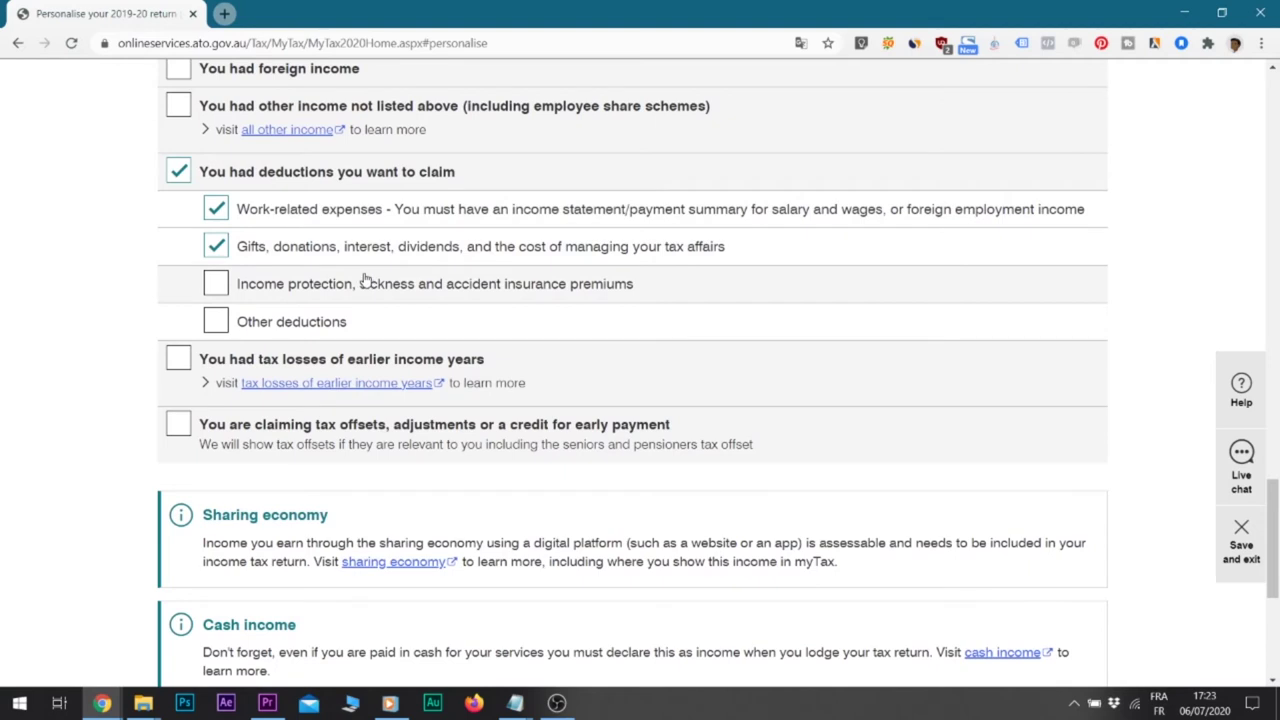
scroll(360, 283, down, 1)
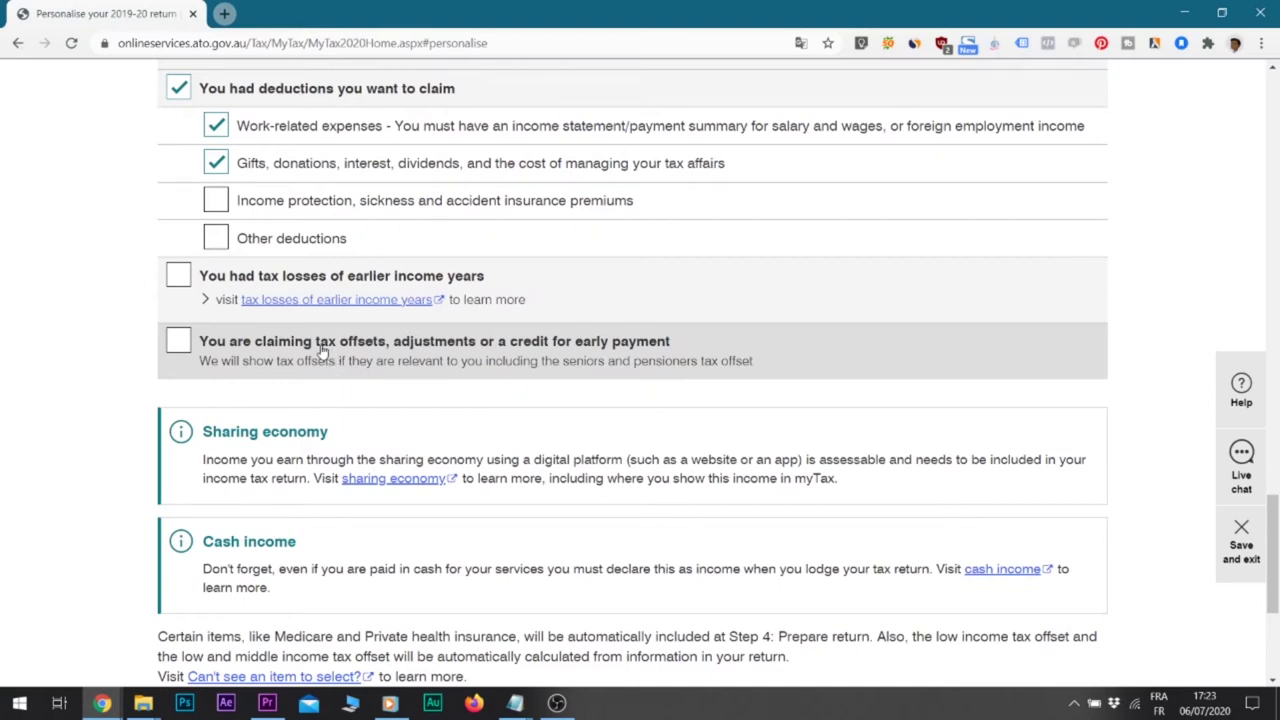
scroll(322, 350, down, 2)
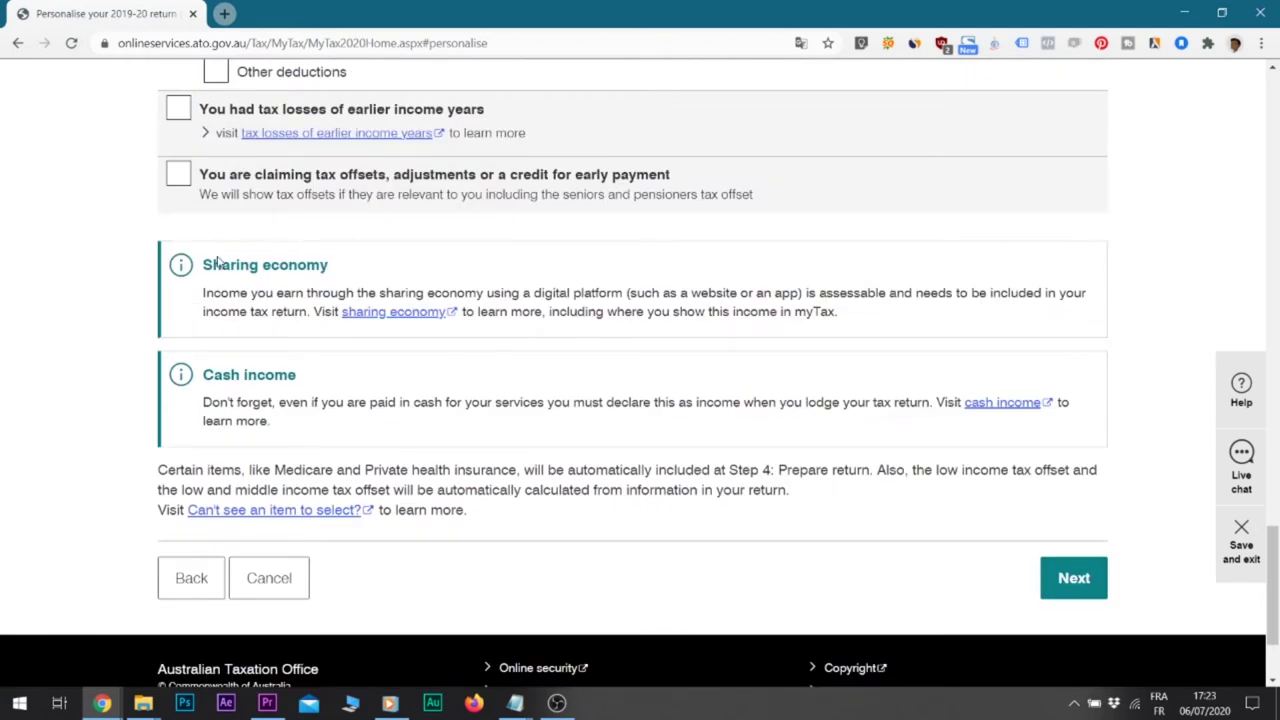
drag(204, 265, 341, 285)
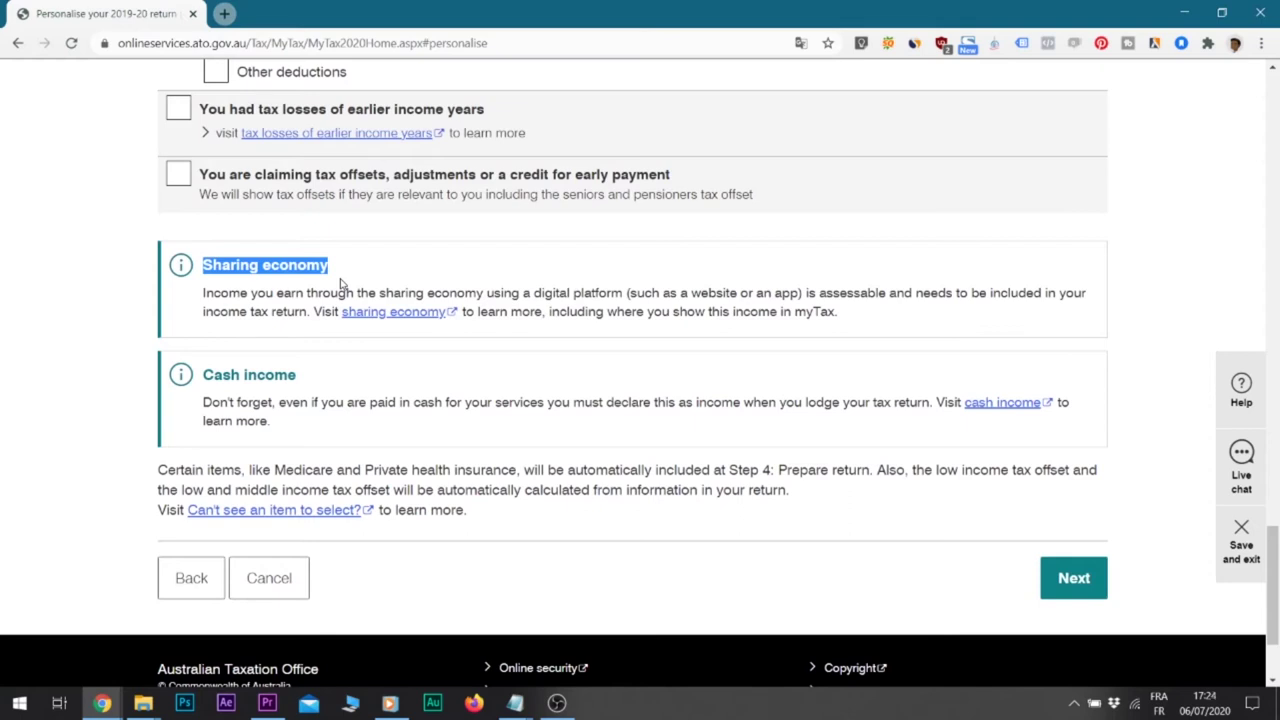
drag(298, 376, 202, 375)
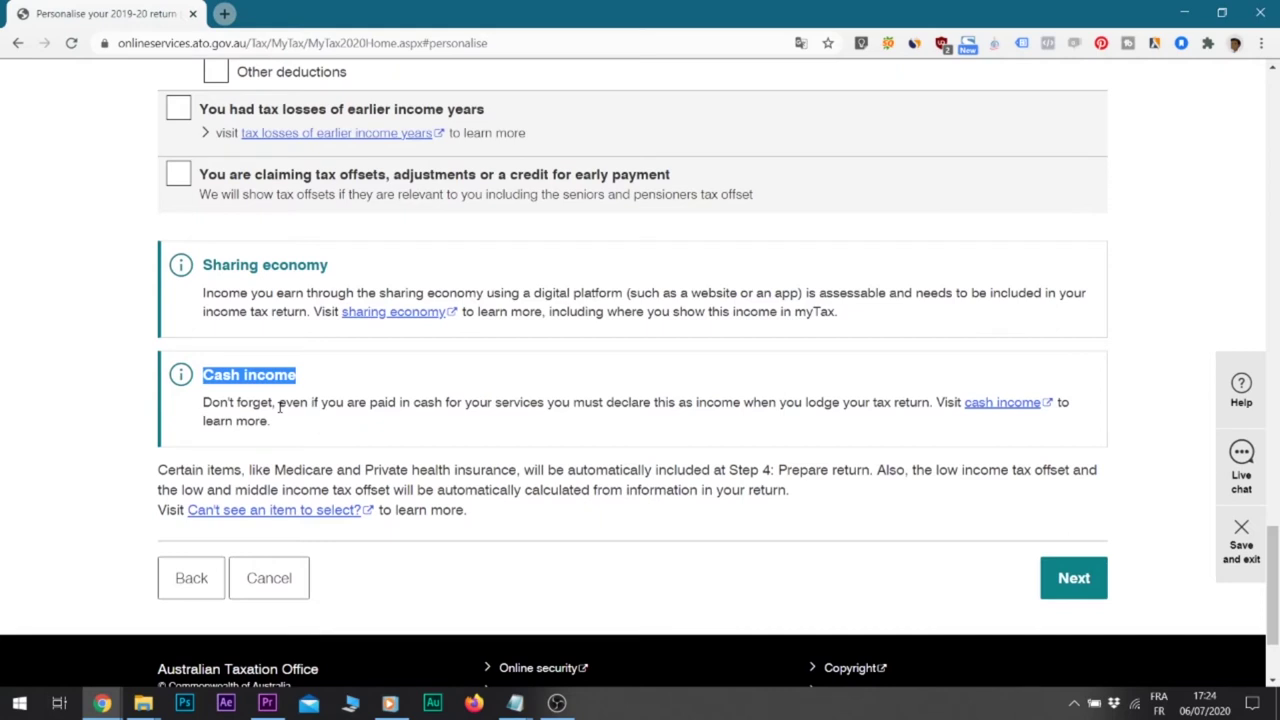
click(1074, 588)
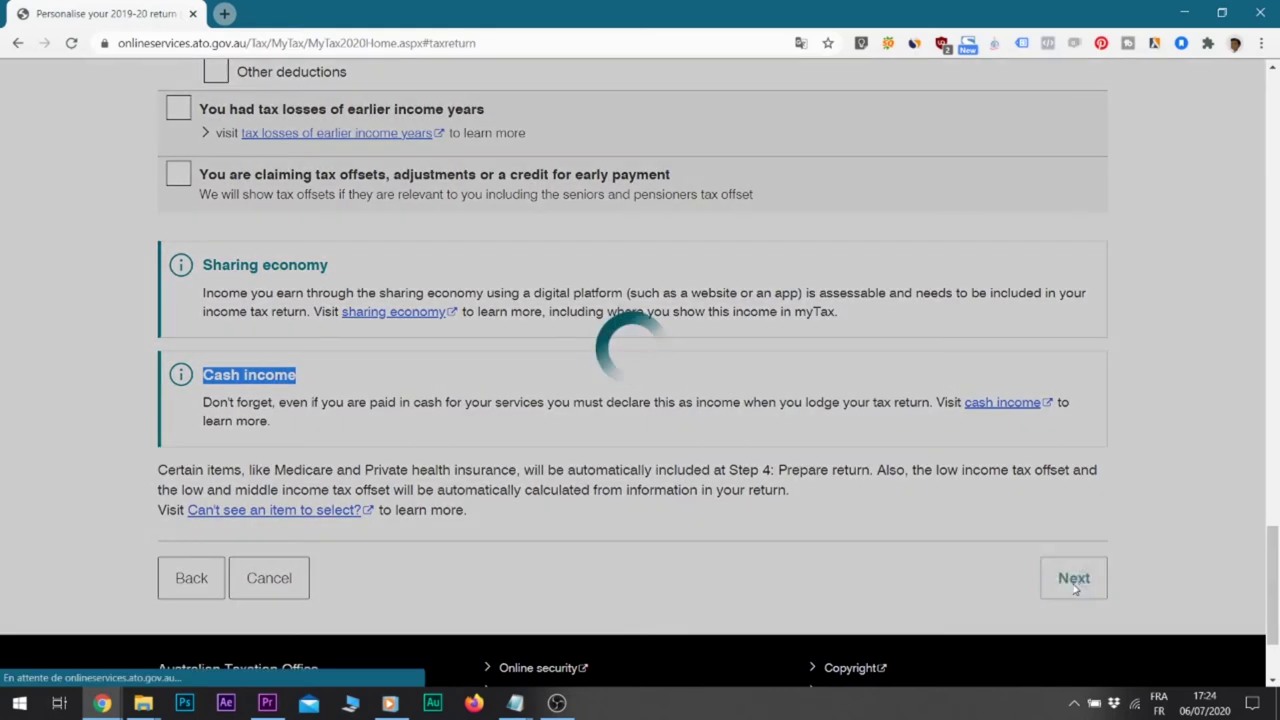
Review the pre-filled salary income and tax withheld for each employer, and the interest and dividends sections below
scroll(745, 397, down, 2)
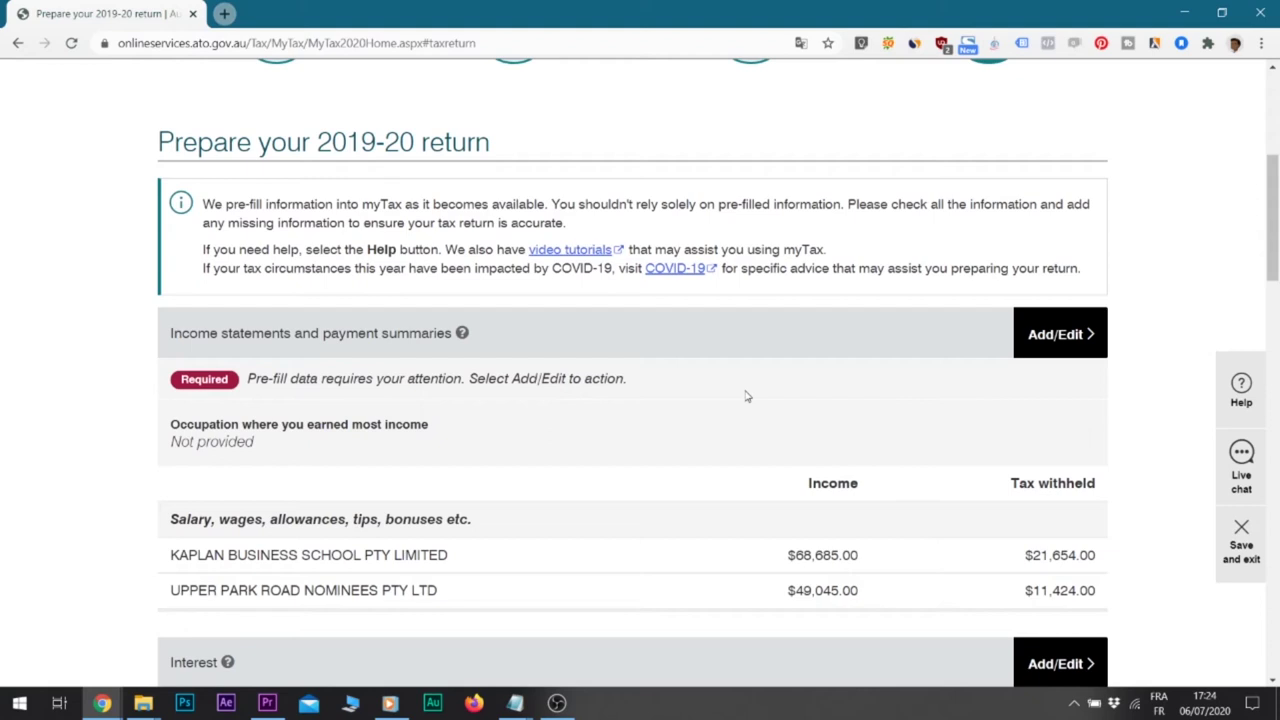
scroll(689, 367, down, 1)
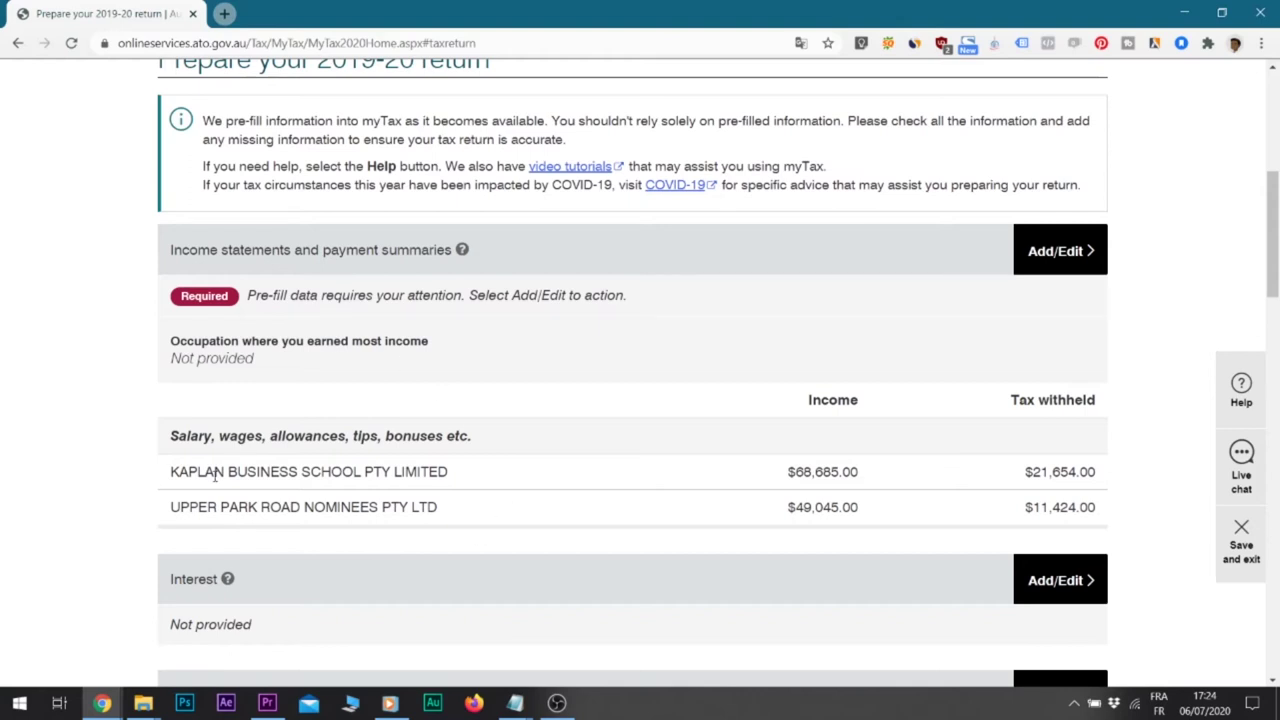
drag(175, 437, 468, 440)
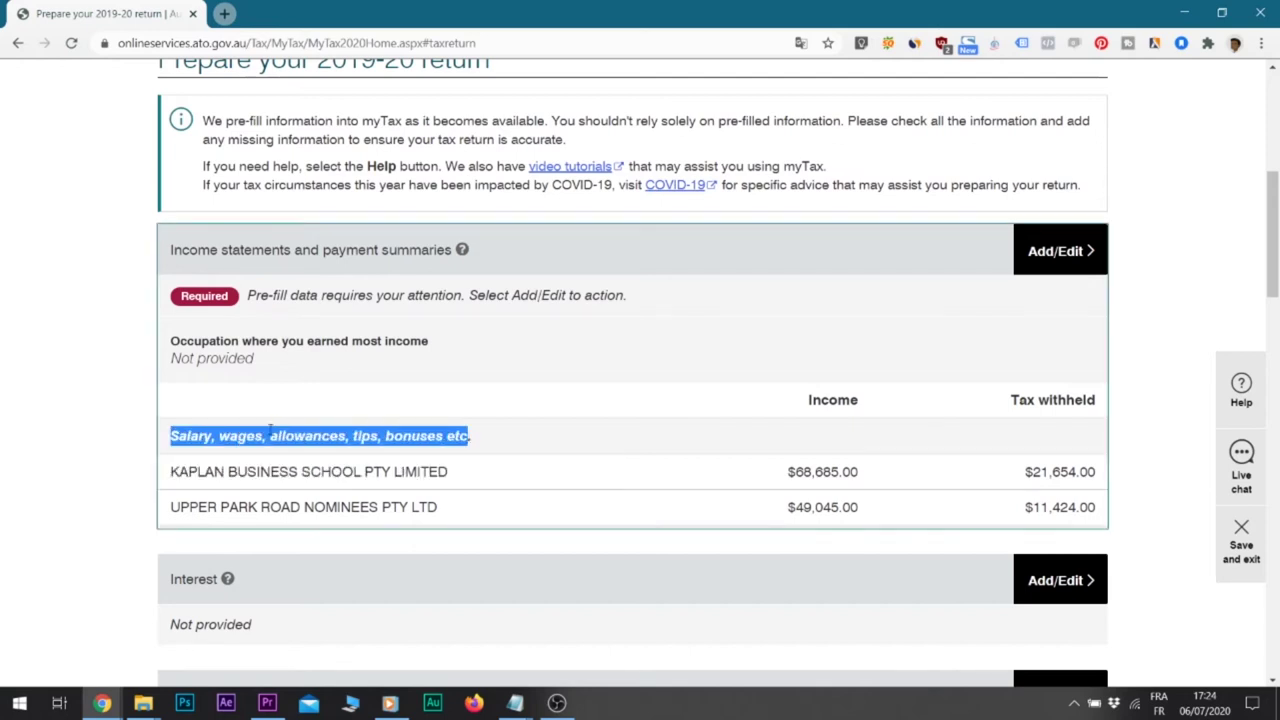
click(472, 437)
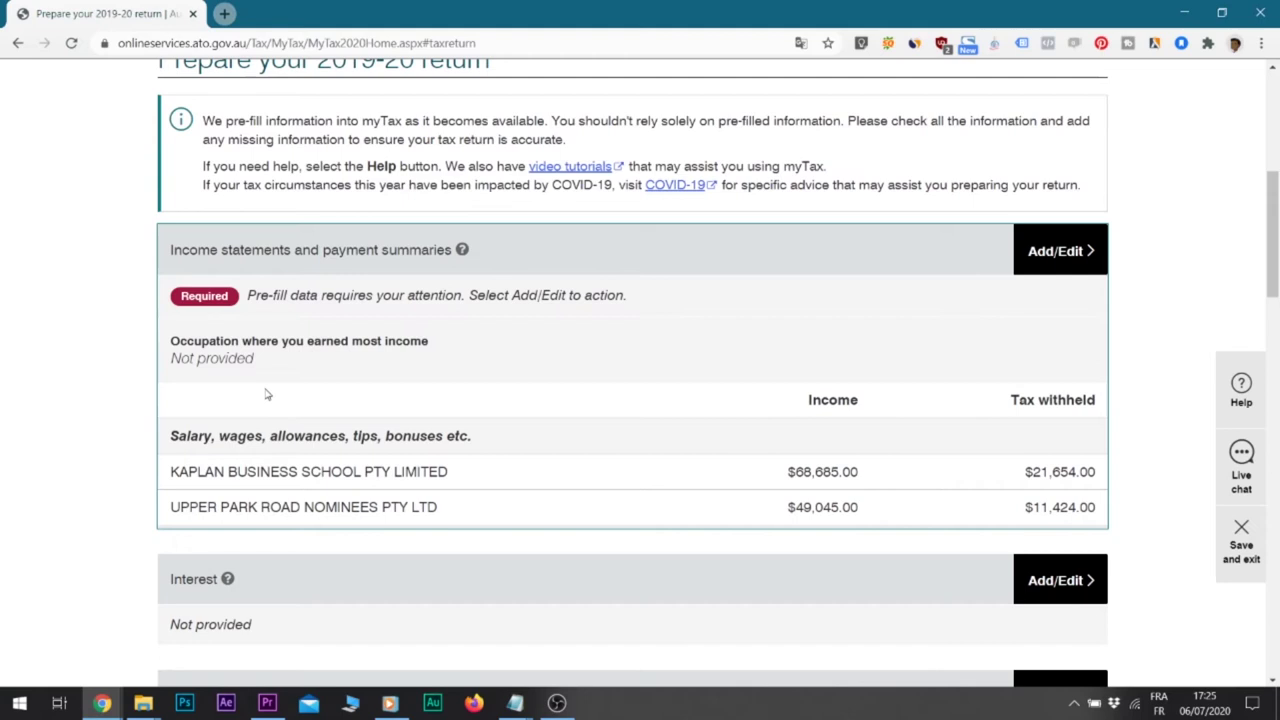
drag(170, 443, 470, 438)
drag(213, 467, 331, 471)
drag(226, 509, 329, 510)
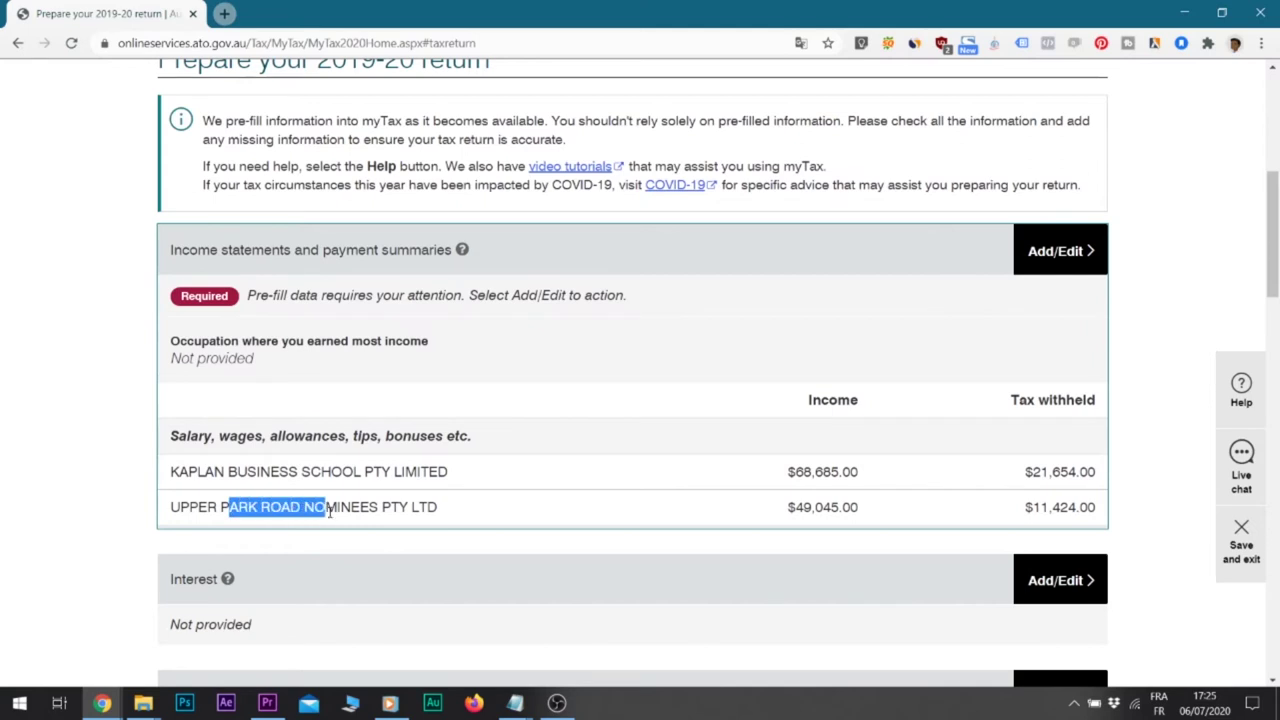
drag(806, 402, 880, 405)
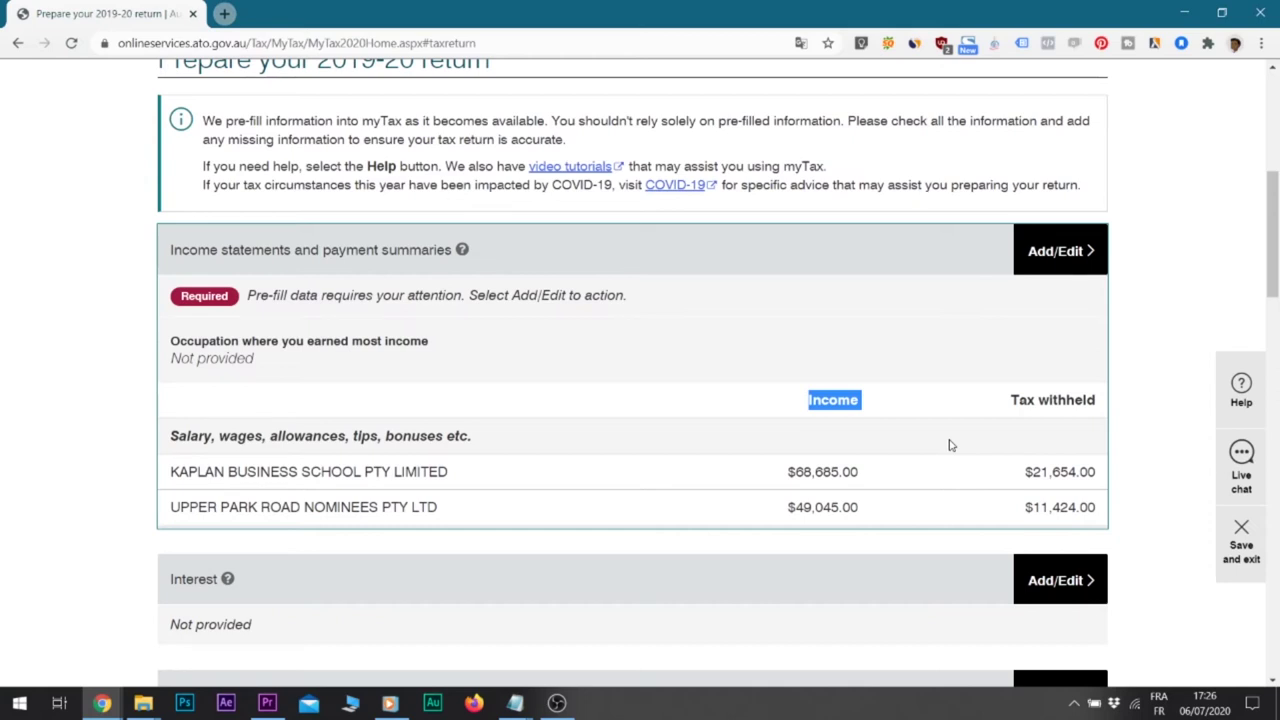
scroll(951, 445, down, 1)
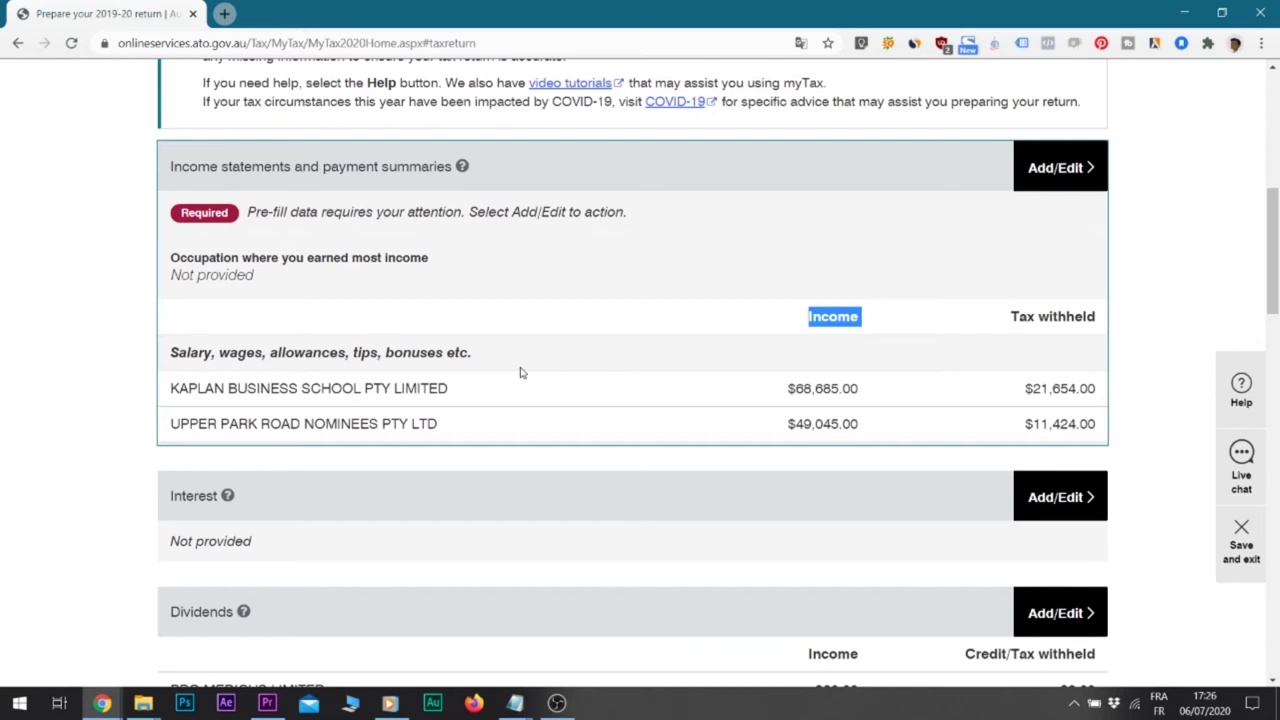
scroll(170, 195, down, 4)
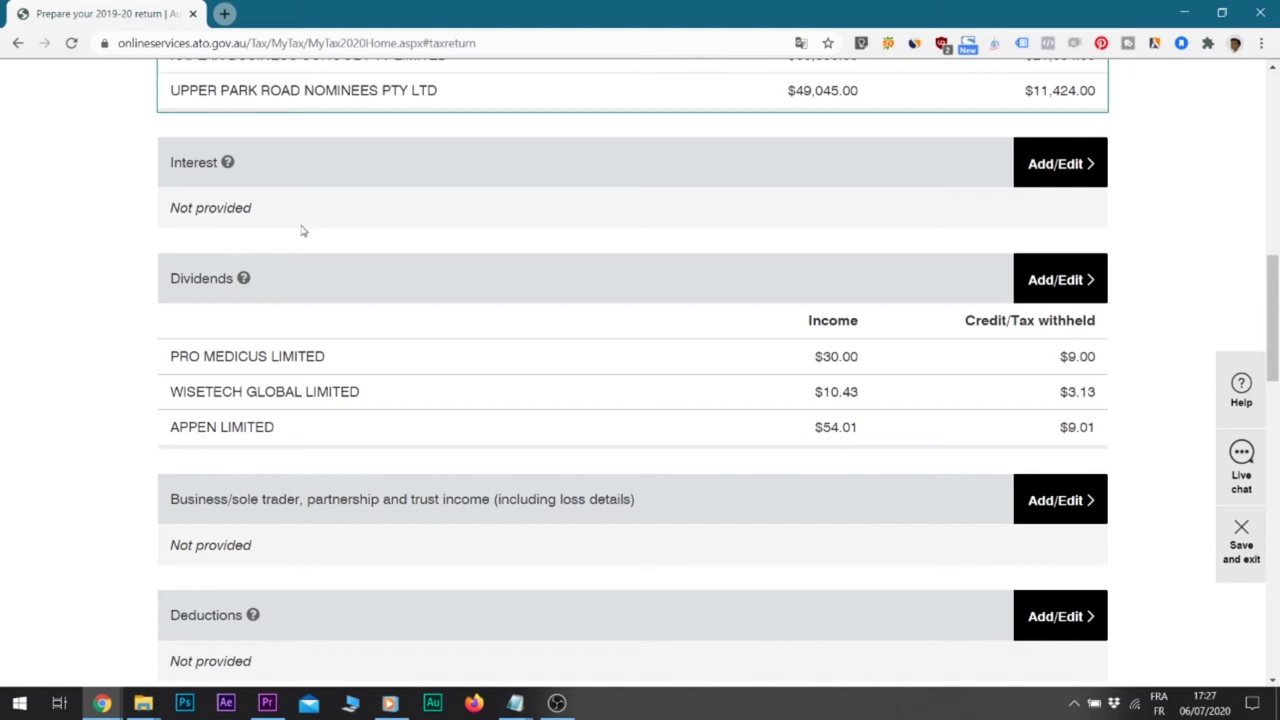
Open a blank entry in the Interest section to examine its fields, and discard it without saving
click(1068, 164)
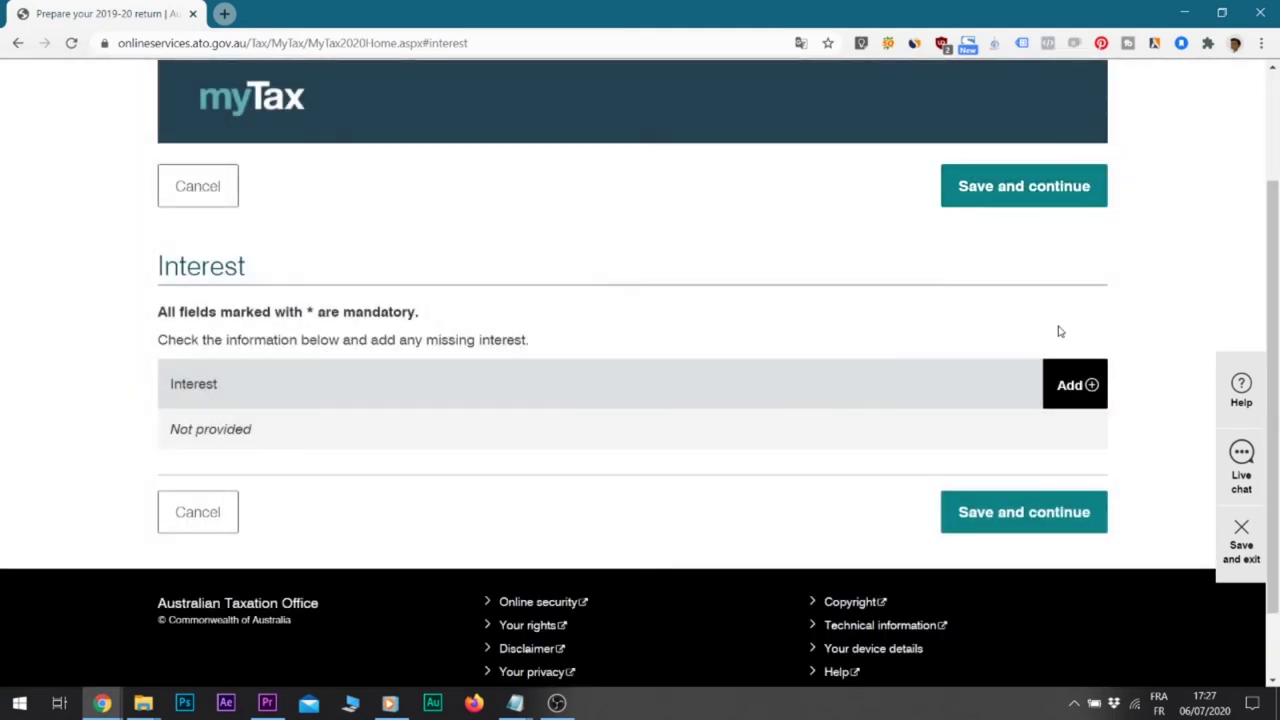
click(1092, 386)
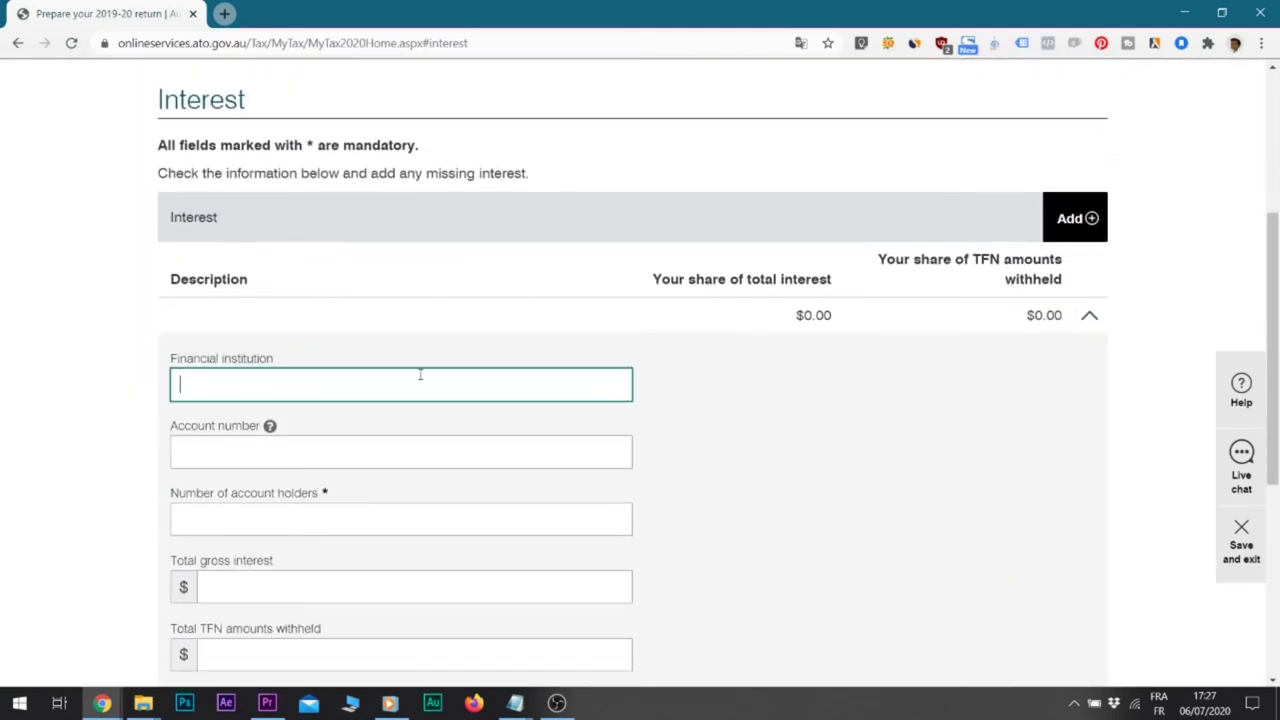
scroll(380, 371, down, 1)
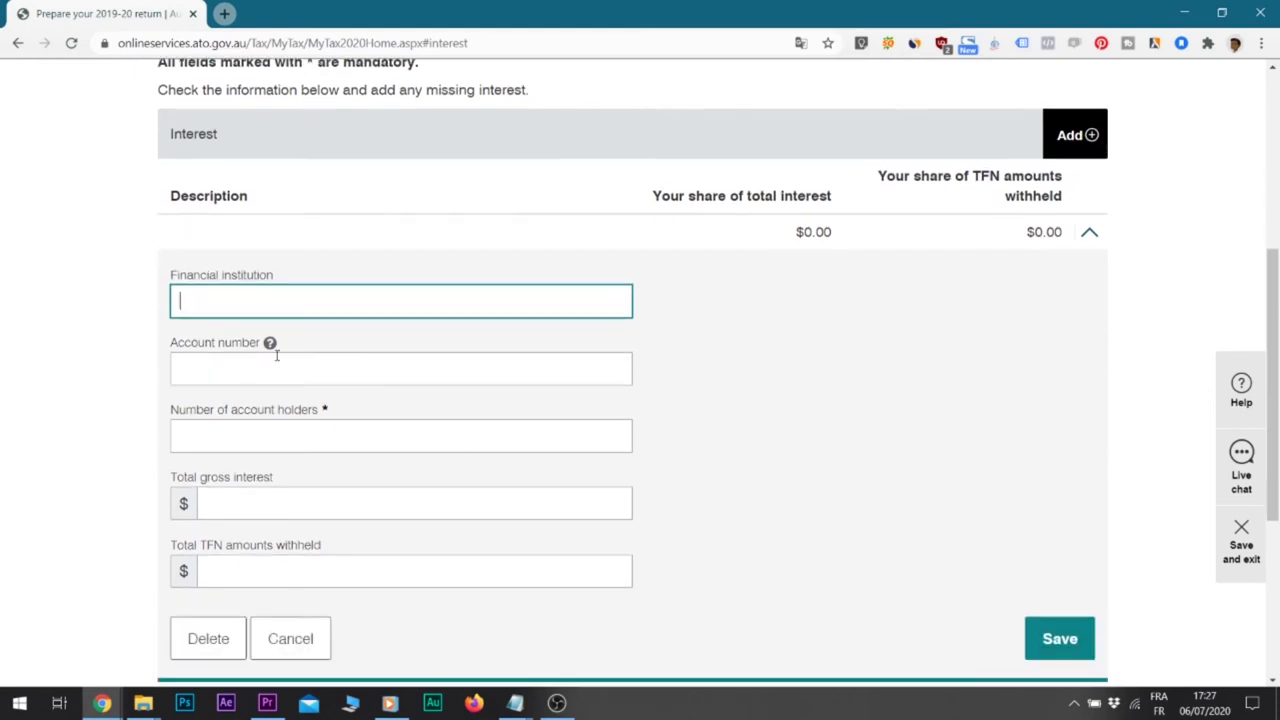
click(271, 366)
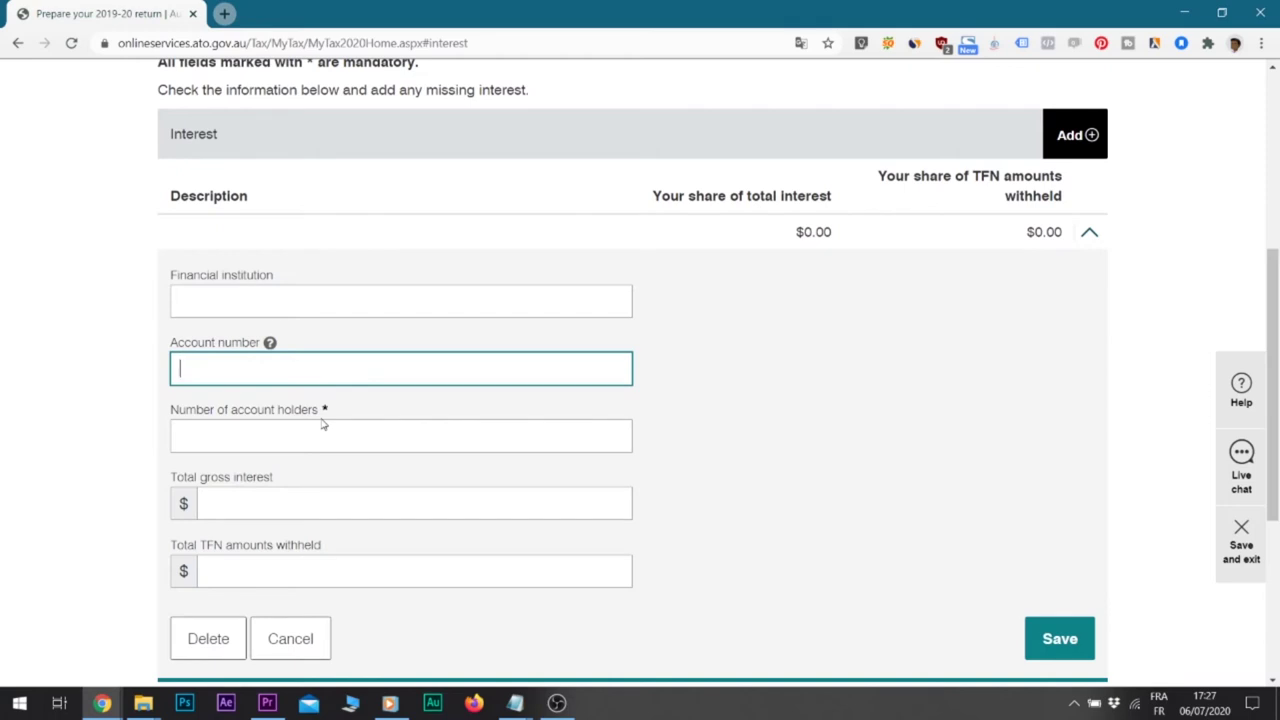
click(229, 646)
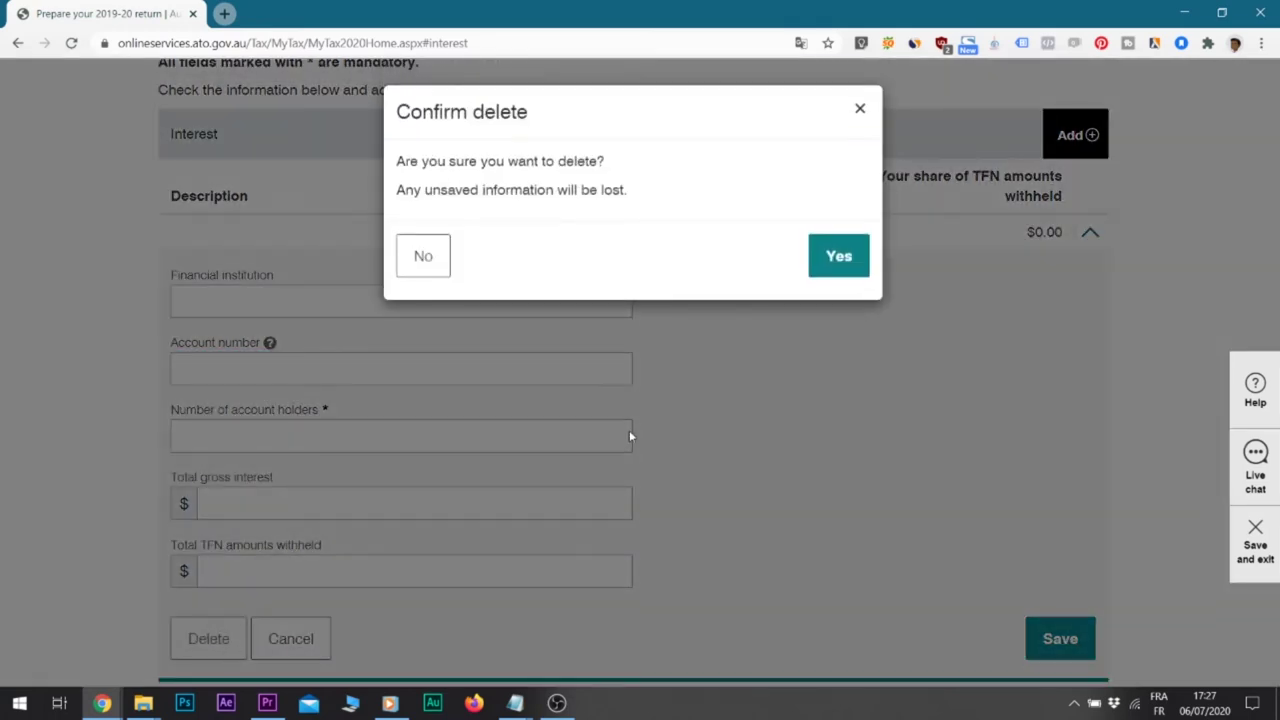
click(840, 272)
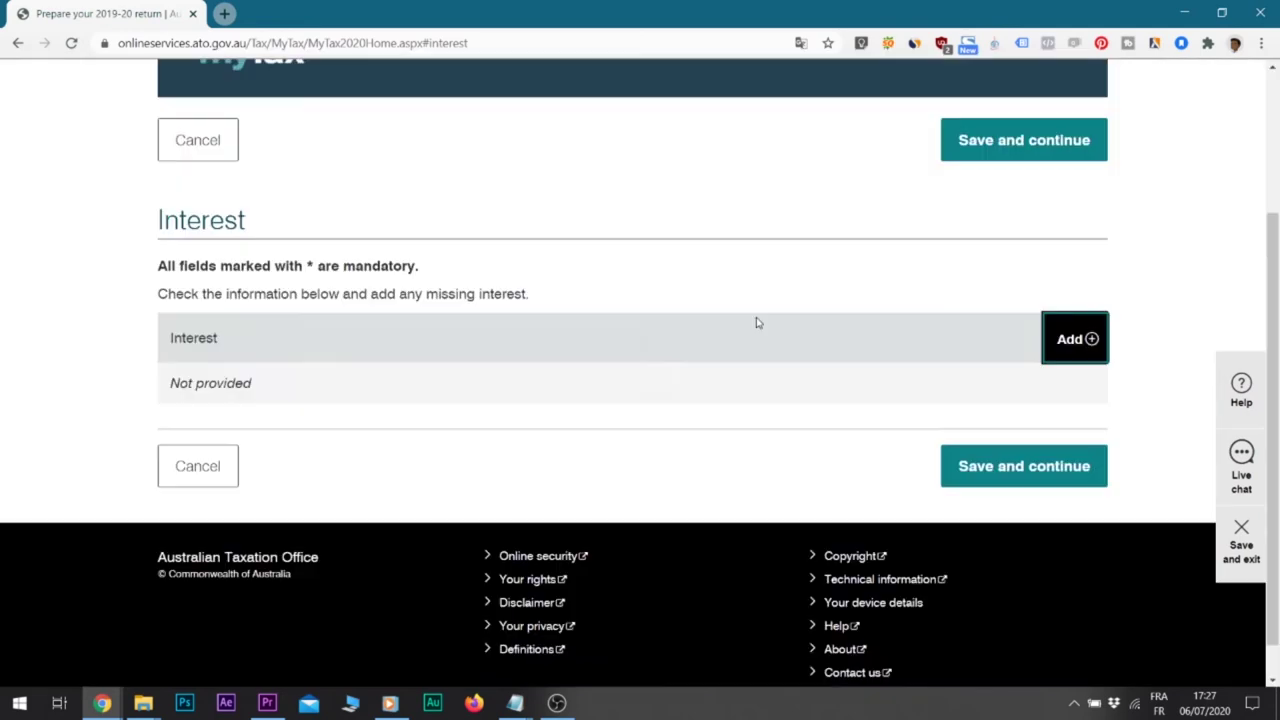
click(236, 474)
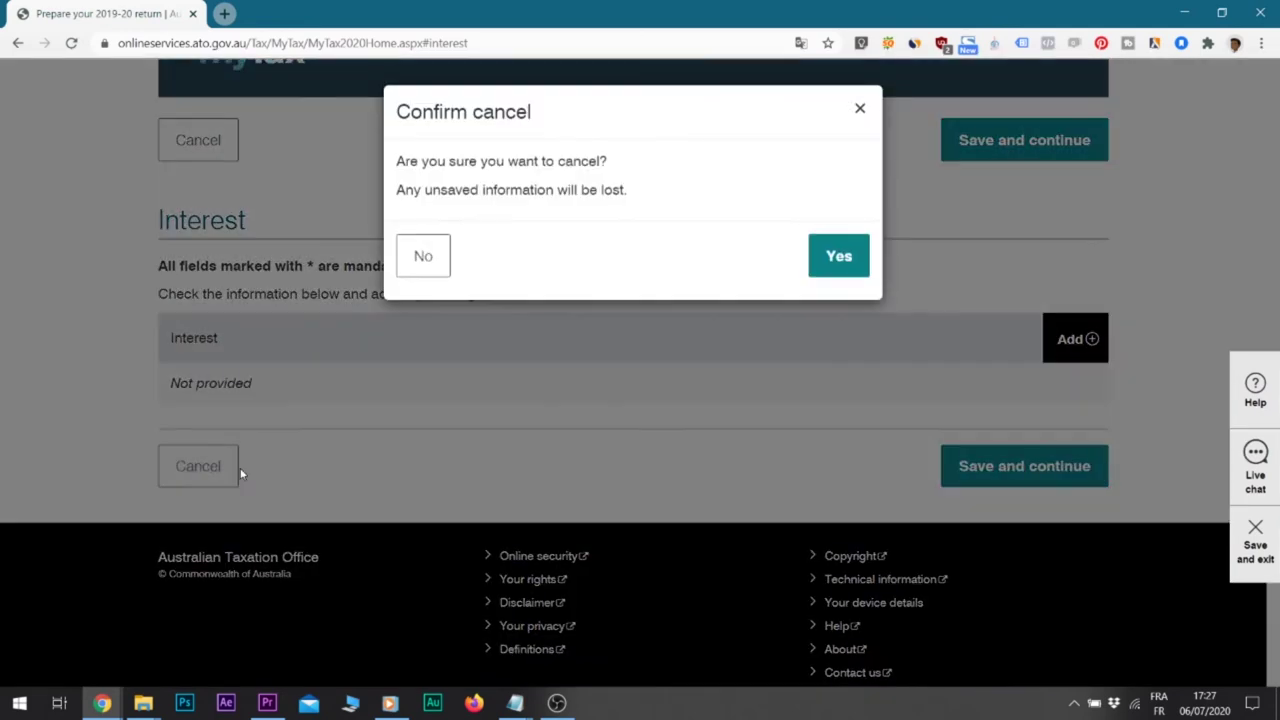
click(832, 266)
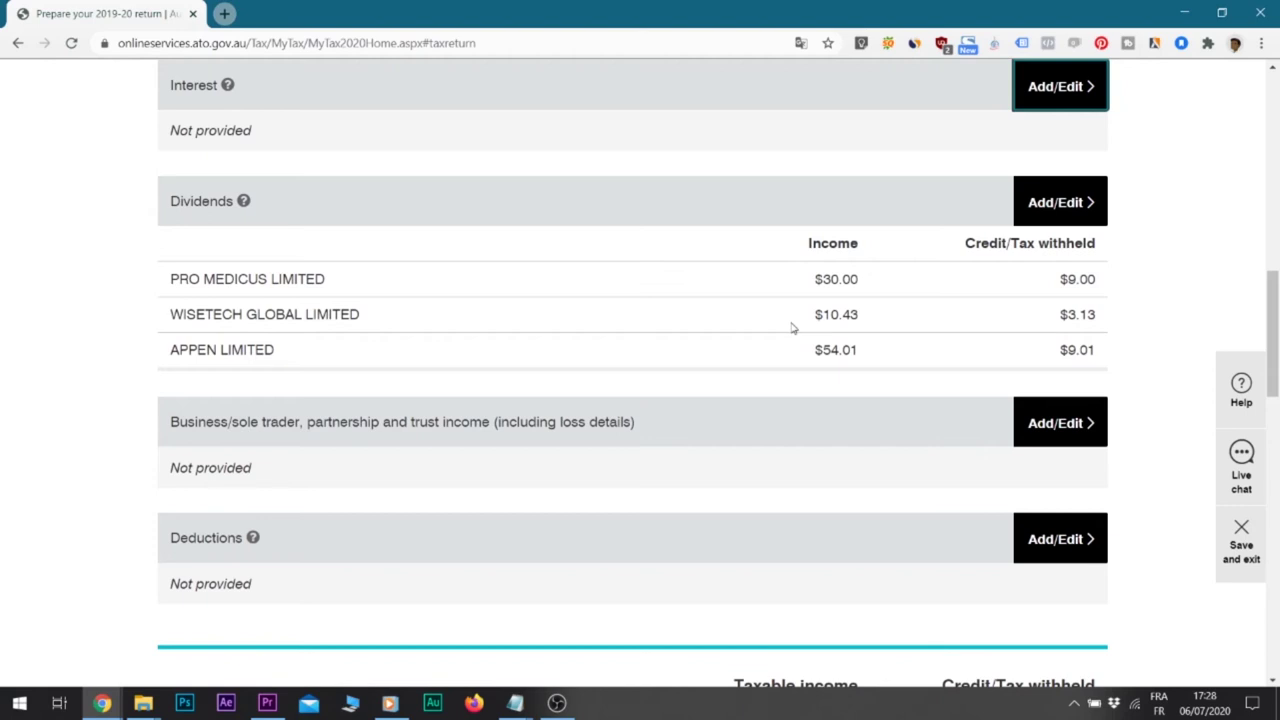
Open the Business/sole trader, partnership and trust income section of the return
scroll(743, 414, down, 1)
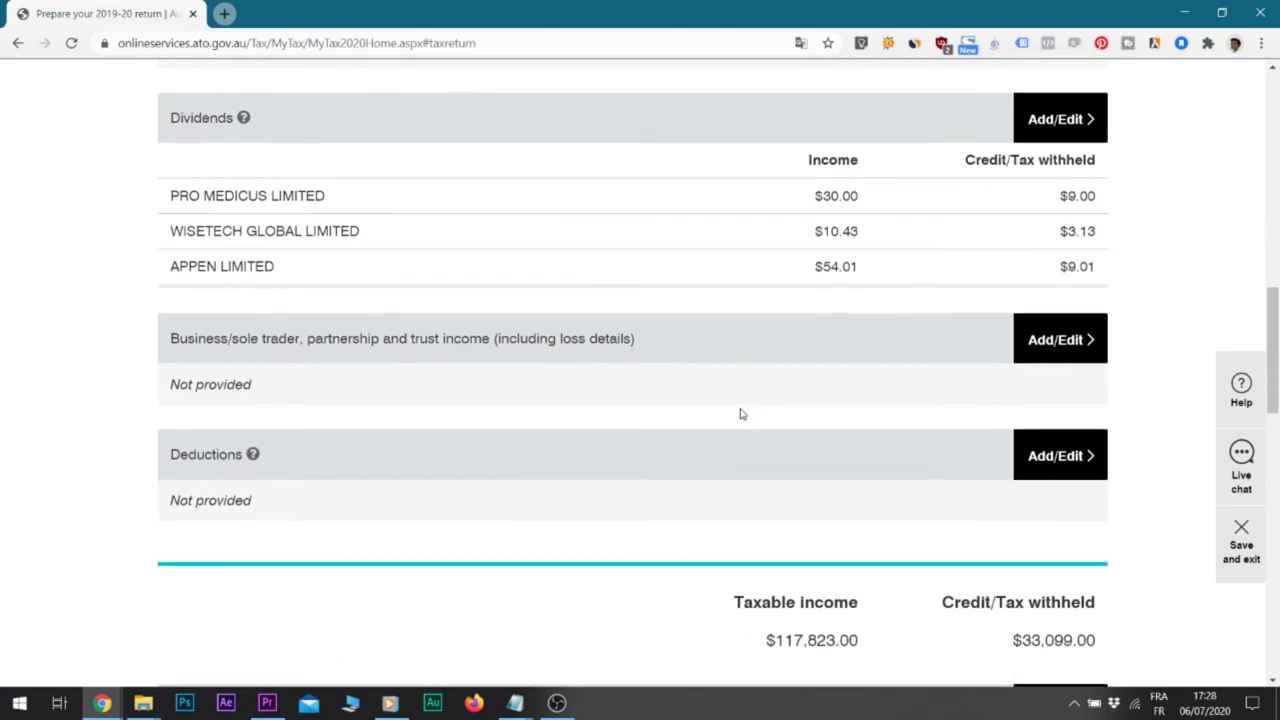
click(172, 339)
drag(172, 339, 622, 356)
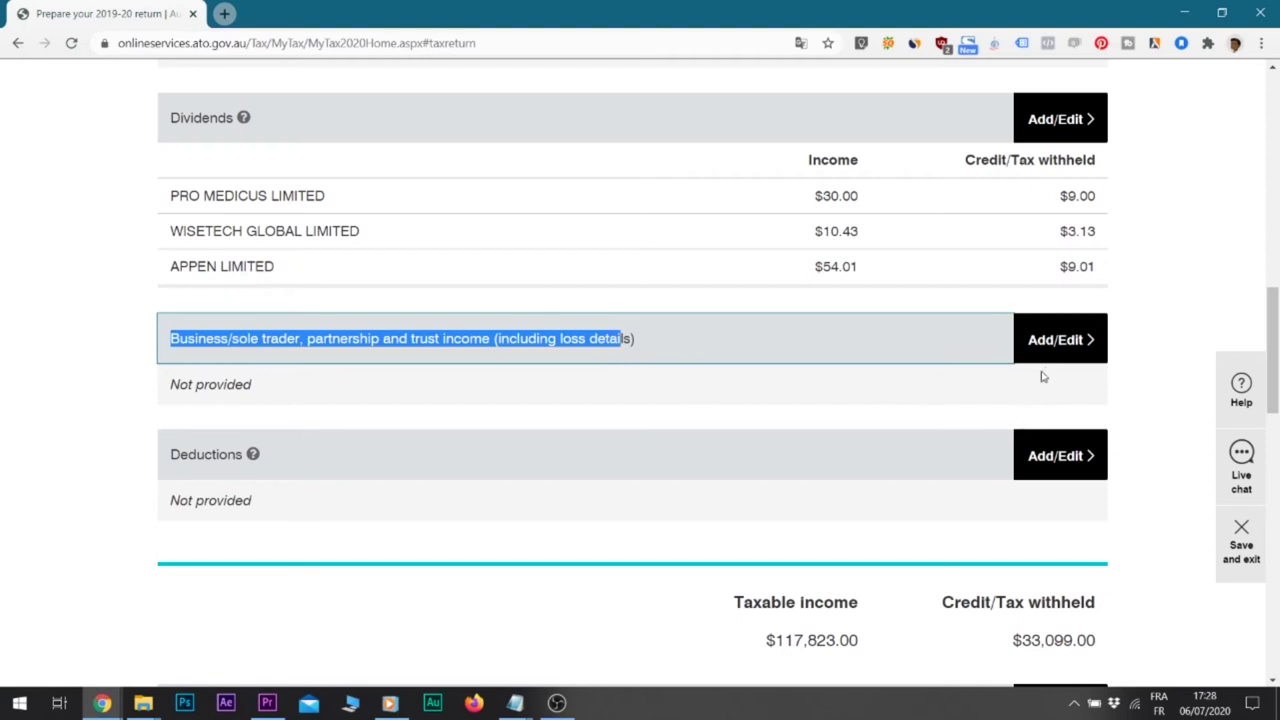
click(310, 354)
drag(172, 342, 316, 356)
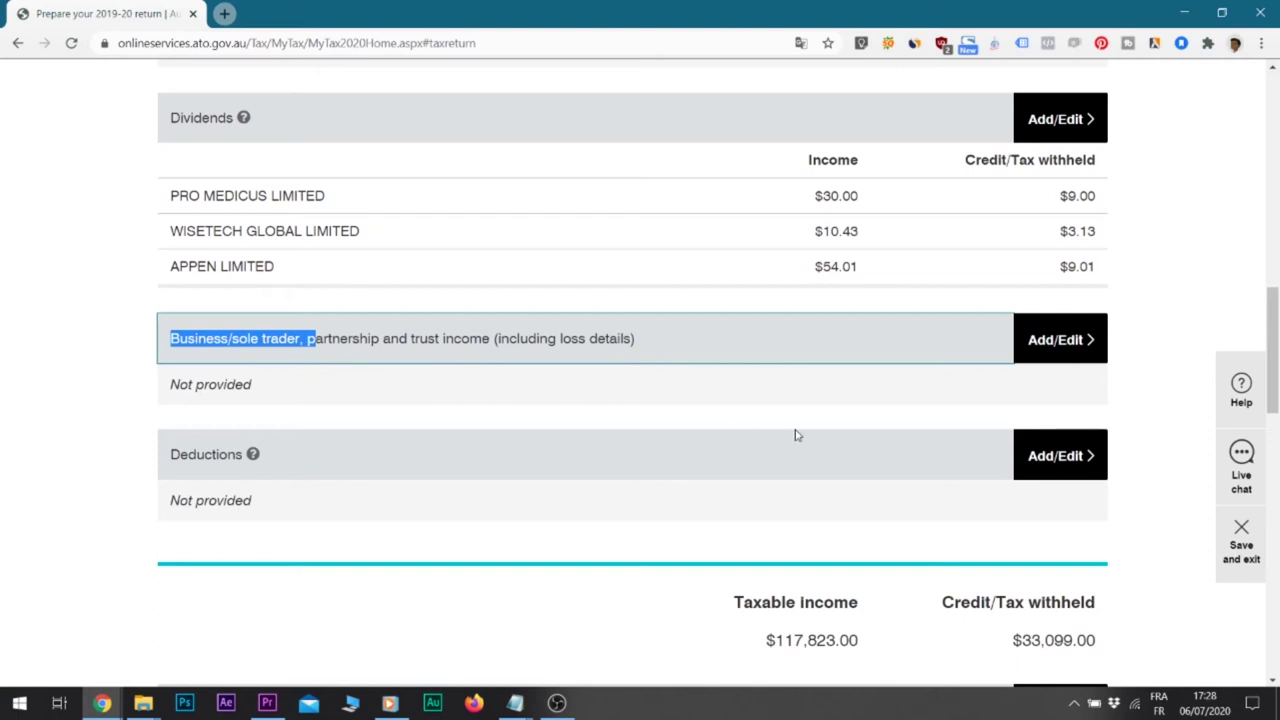
click(1041, 353)
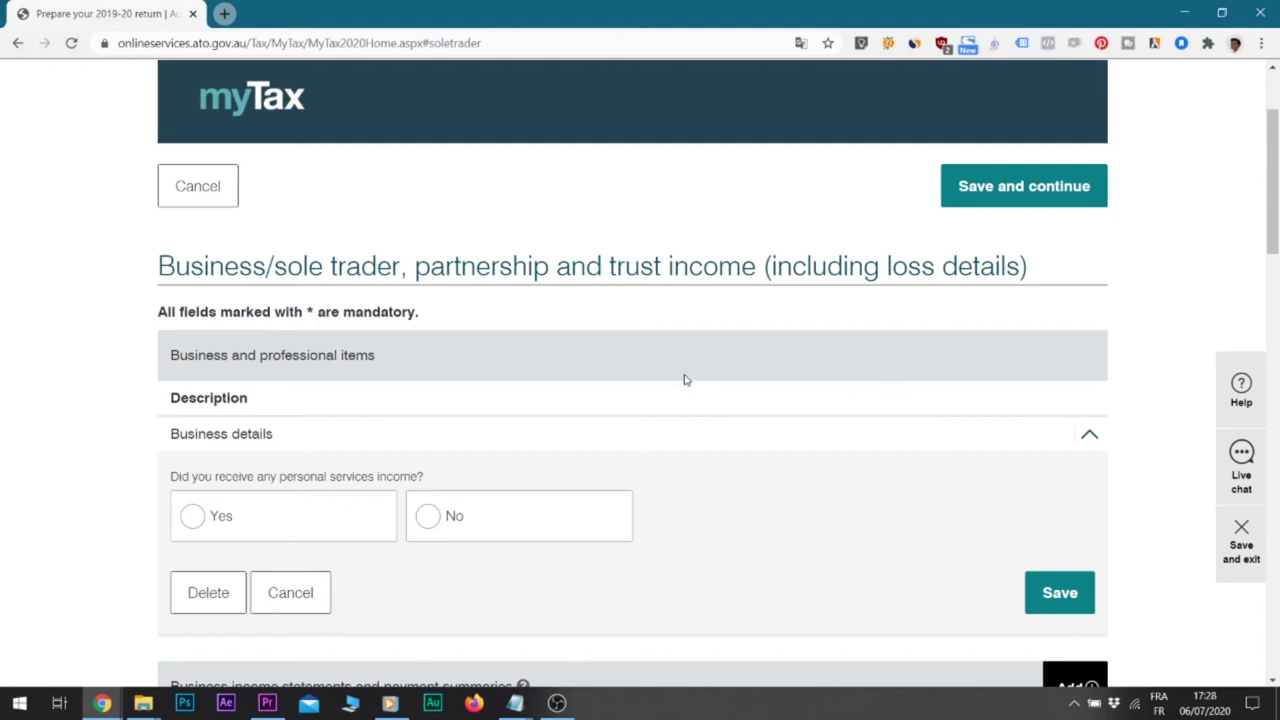
Answer No to receiving personal services income and choose ACCOUNTING SERVICES as the main business or professional activity
scroll(673, 362, down, 1)
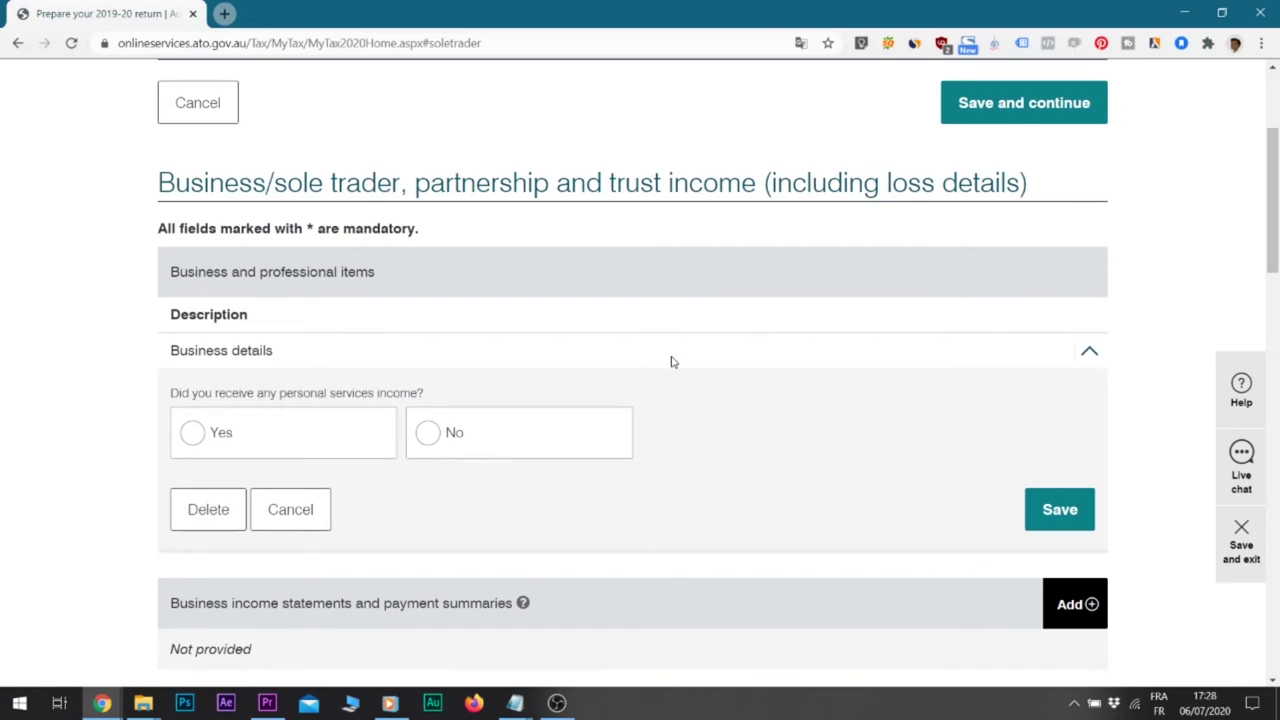
scroll(531, 391, down, 1)
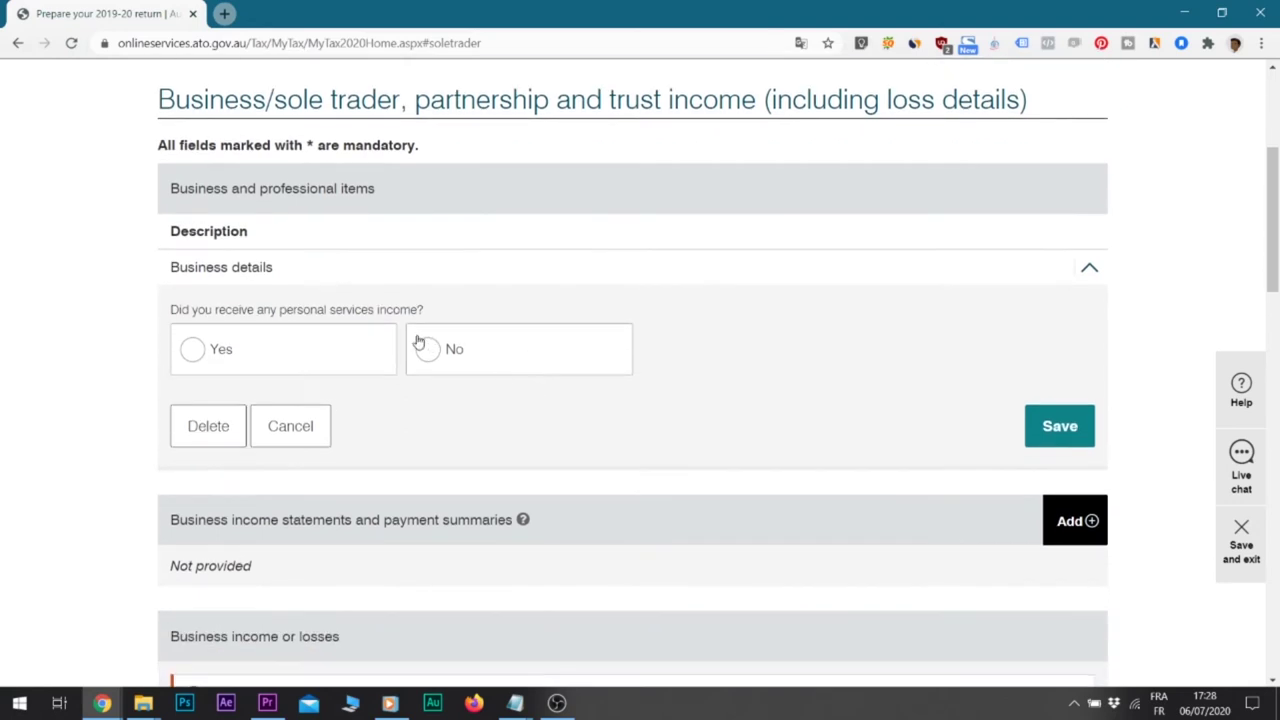
click(429, 351)
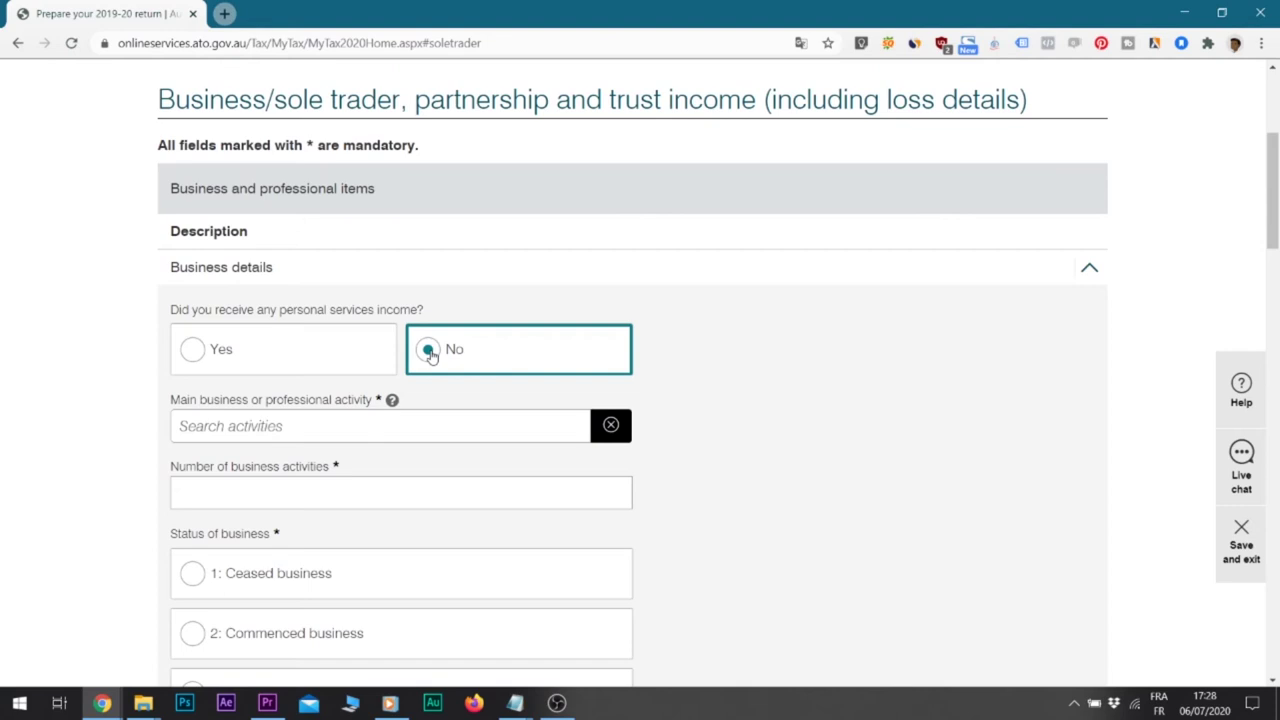
scroll(429, 355, down, 1)
click(243, 340)
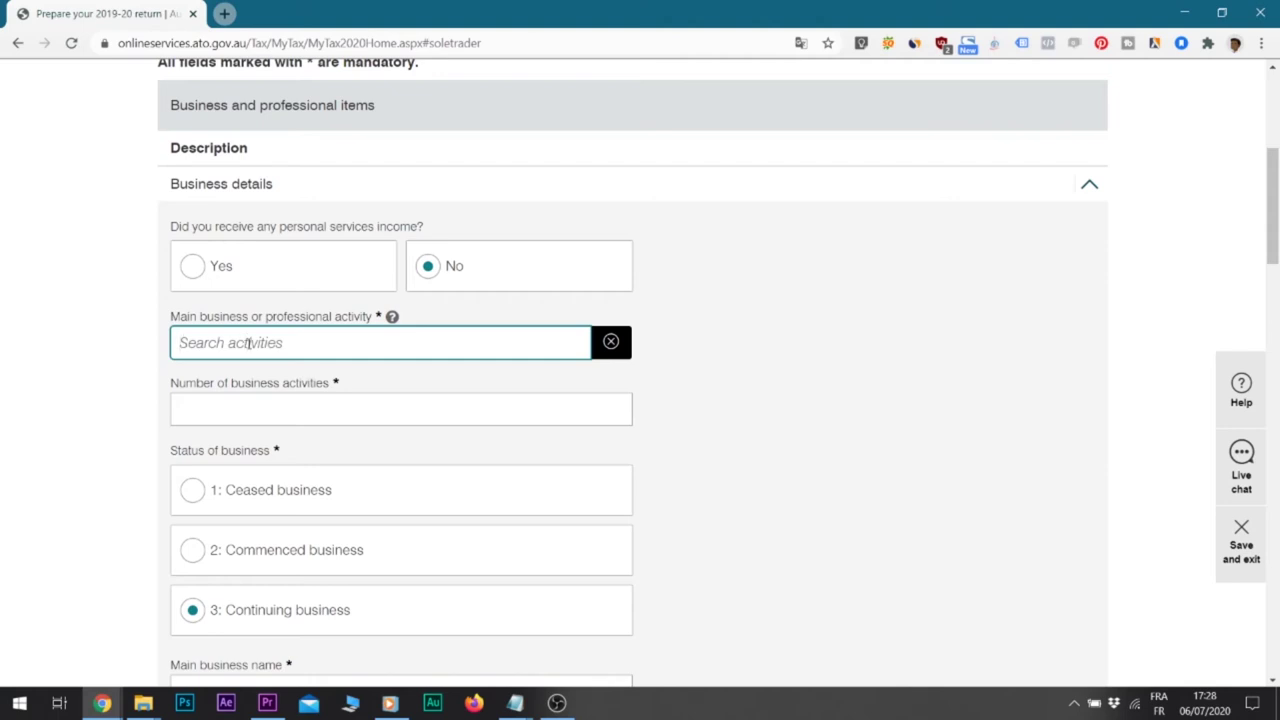
text(acc)
click(256, 428)
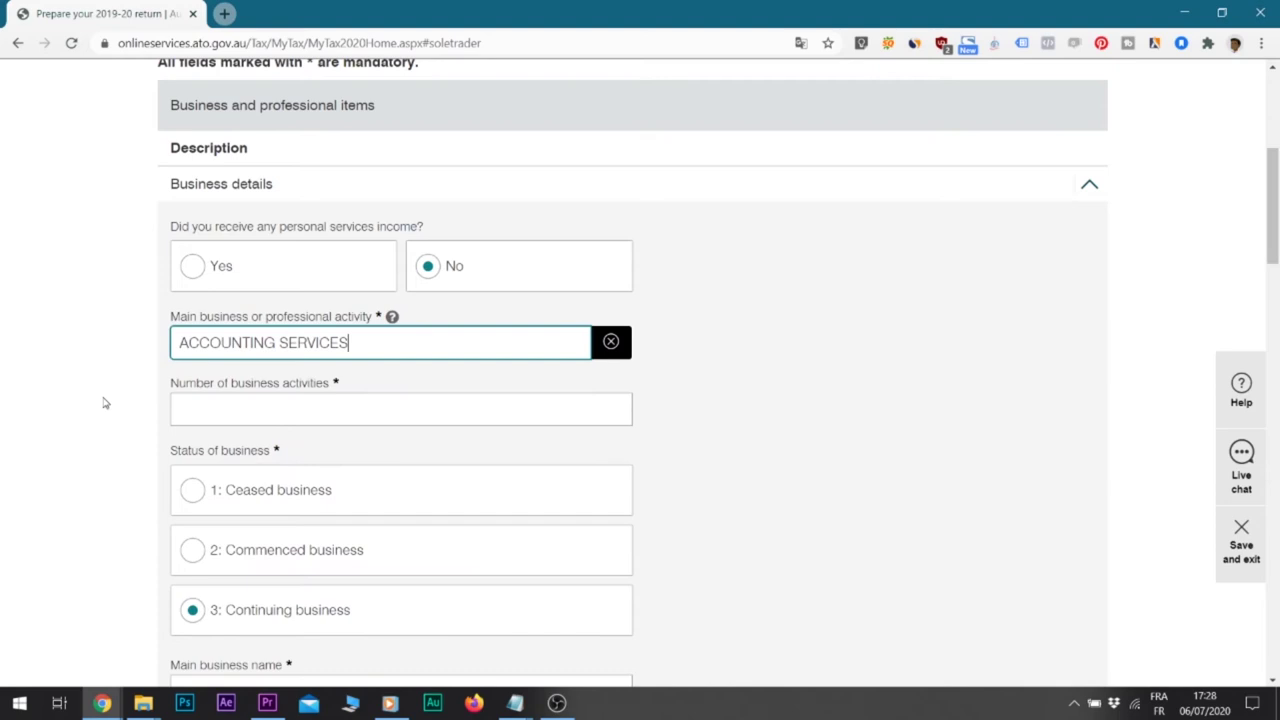
Try the Commenced business status, and set the status of business back to Continuing business
click(297, 412)
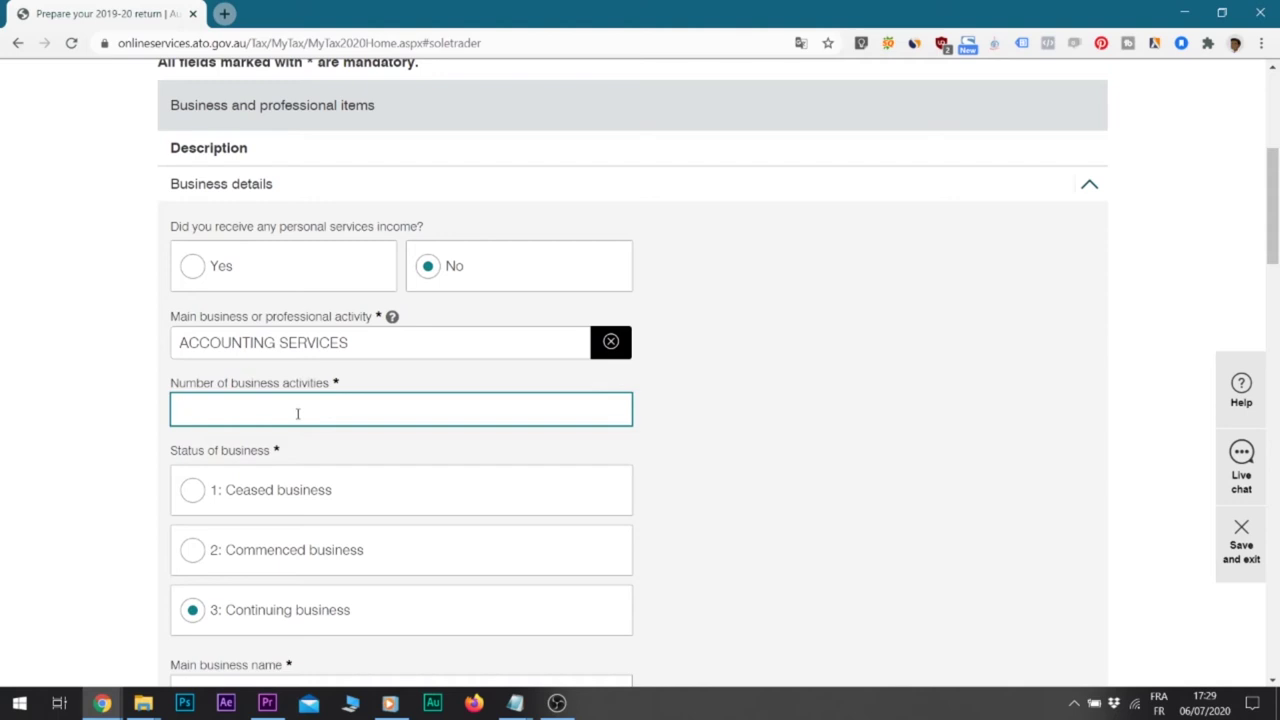
scroll(297, 413, down, 2)
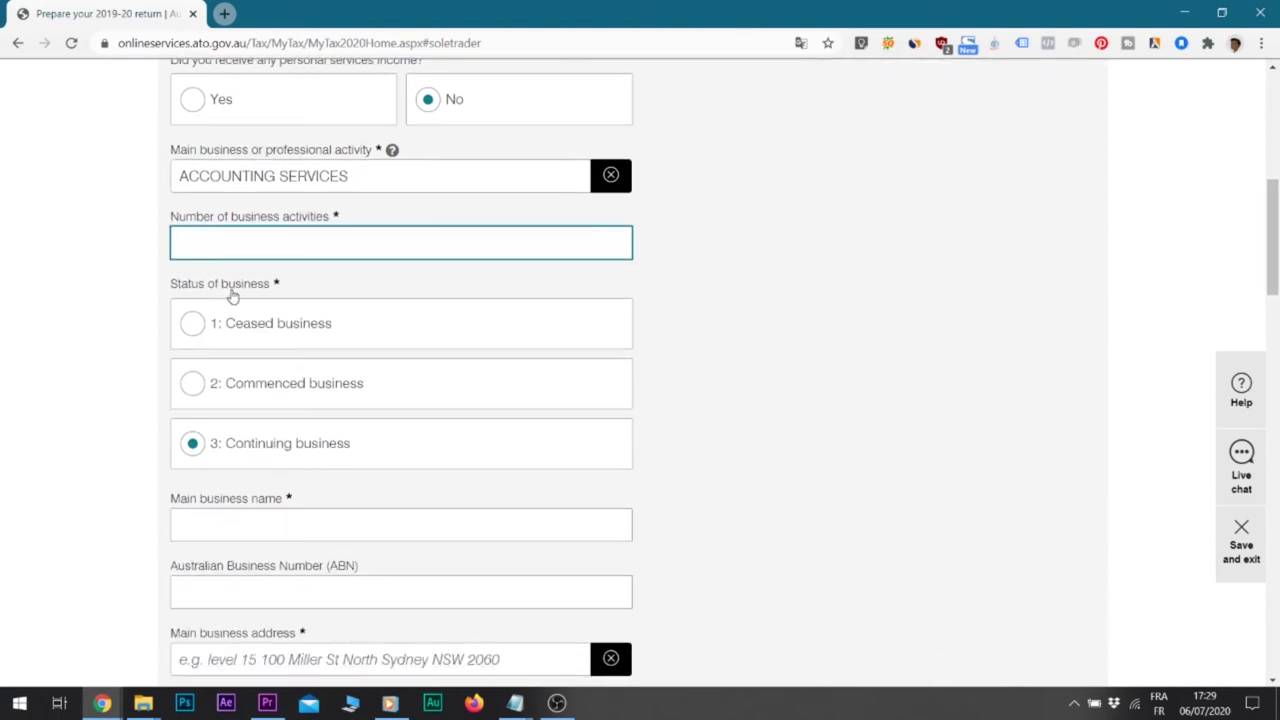
click(192, 384)
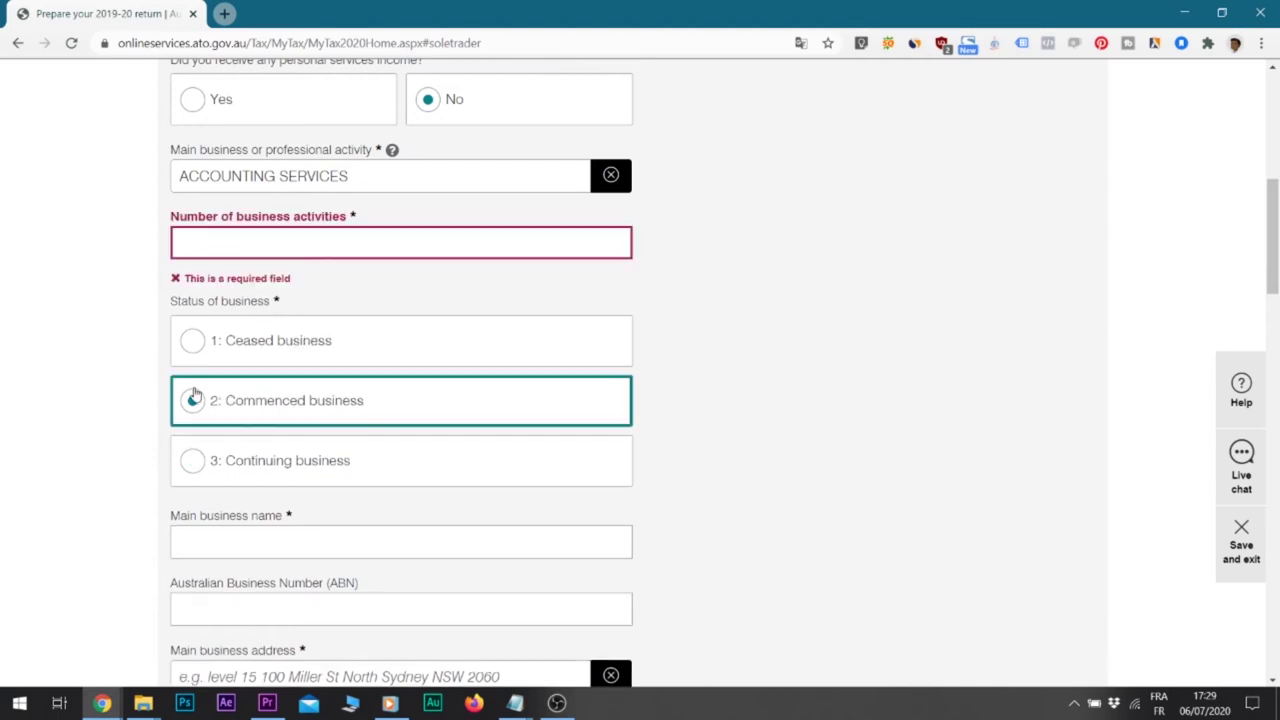
click(196, 462)
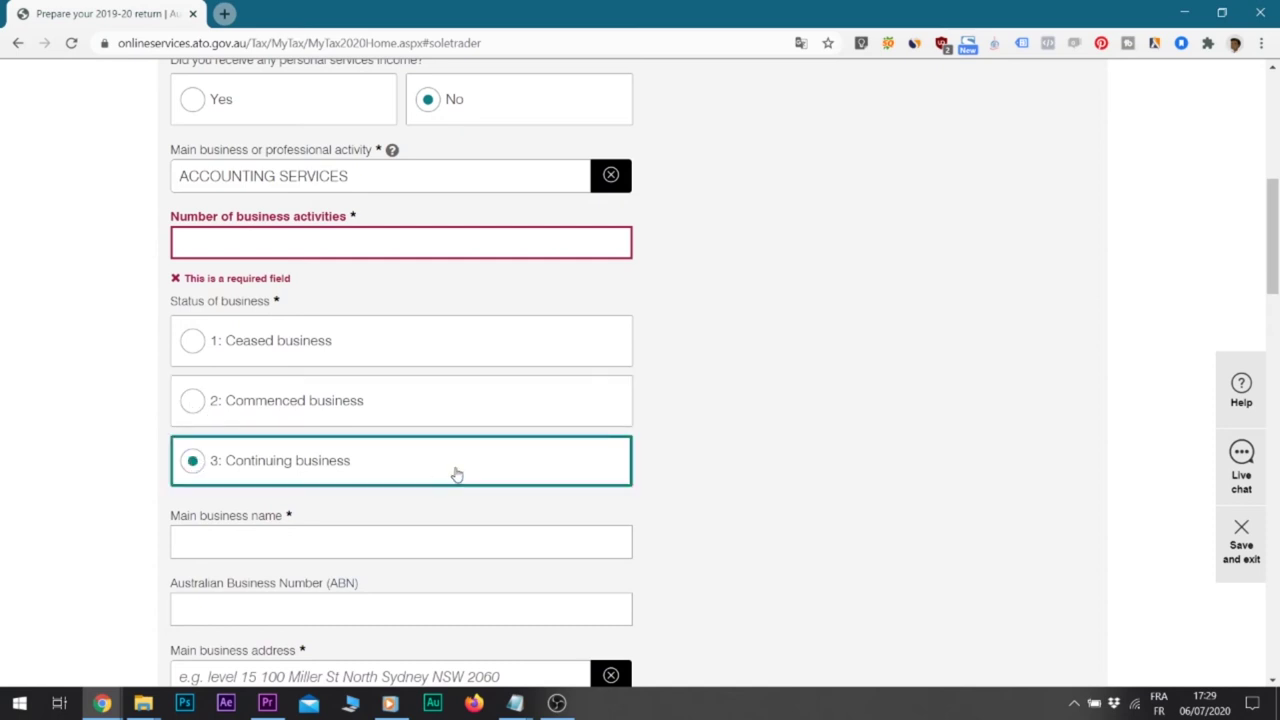
Examine the business name, ABN and address fields, and answer No to selling goods or services using the internet
scroll(688, 451, down, 2)
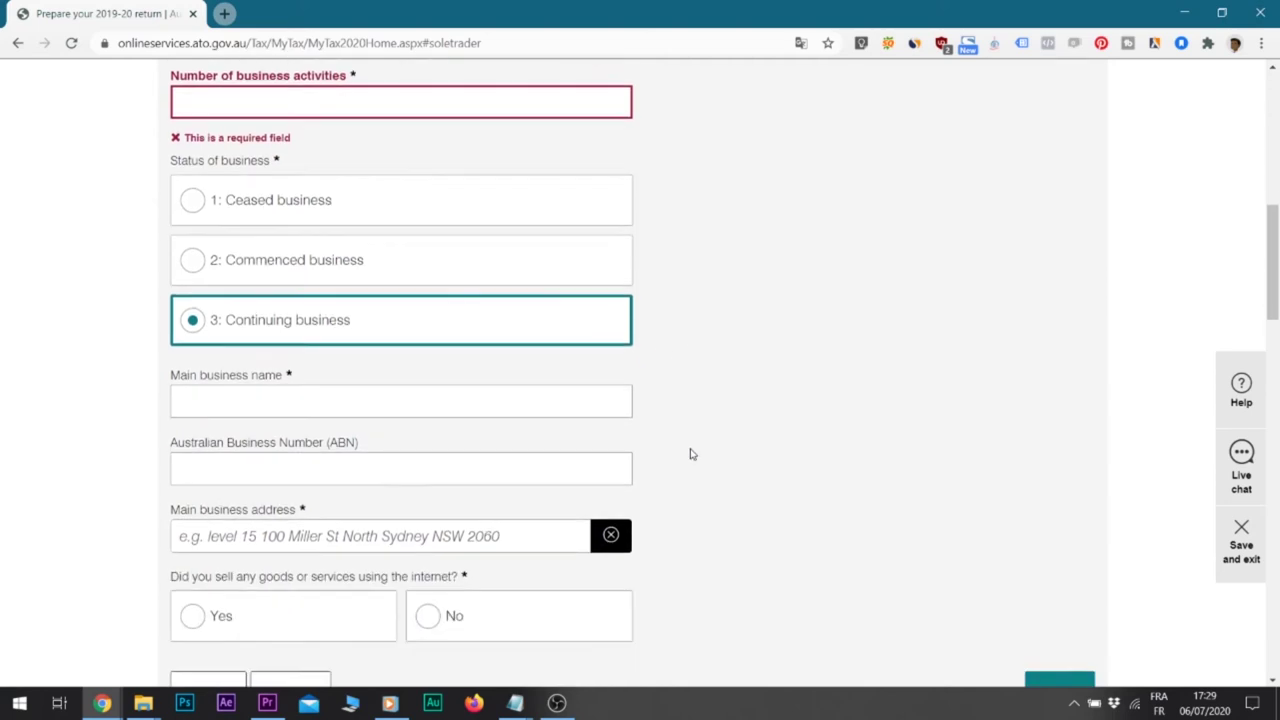
scroll(688, 454, down, 2)
click(258, 297)
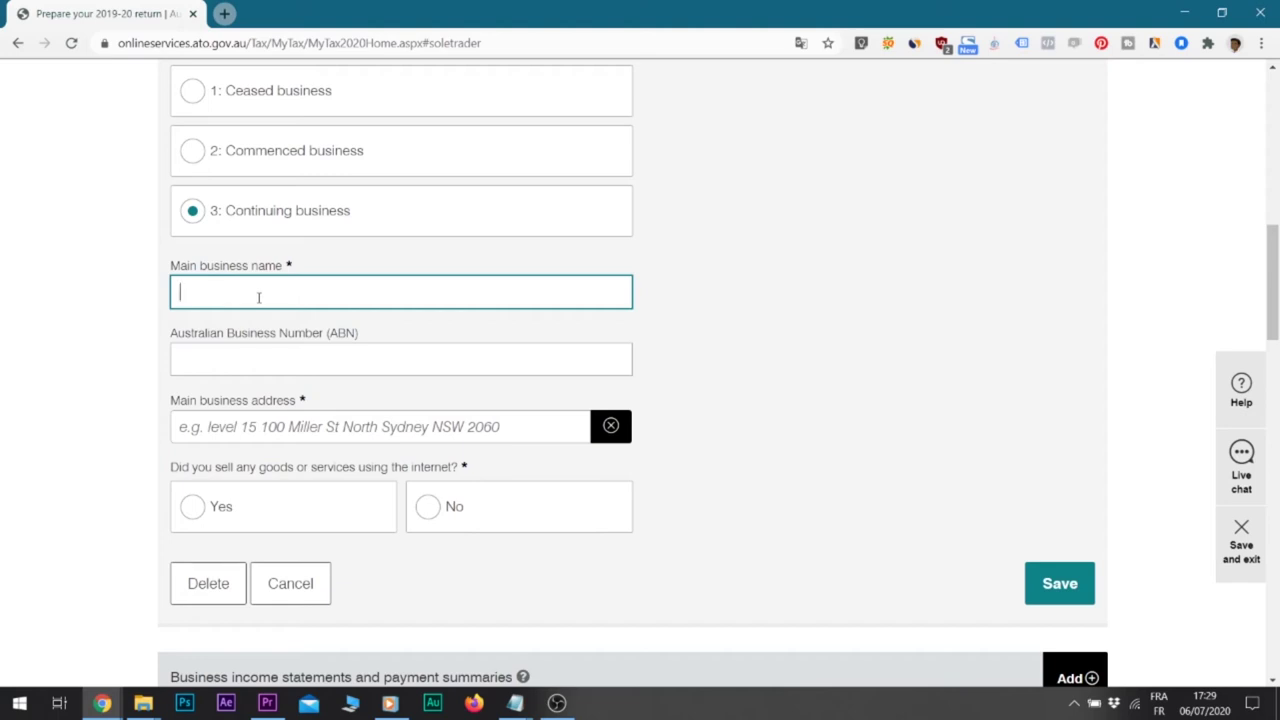
click(247, 352)
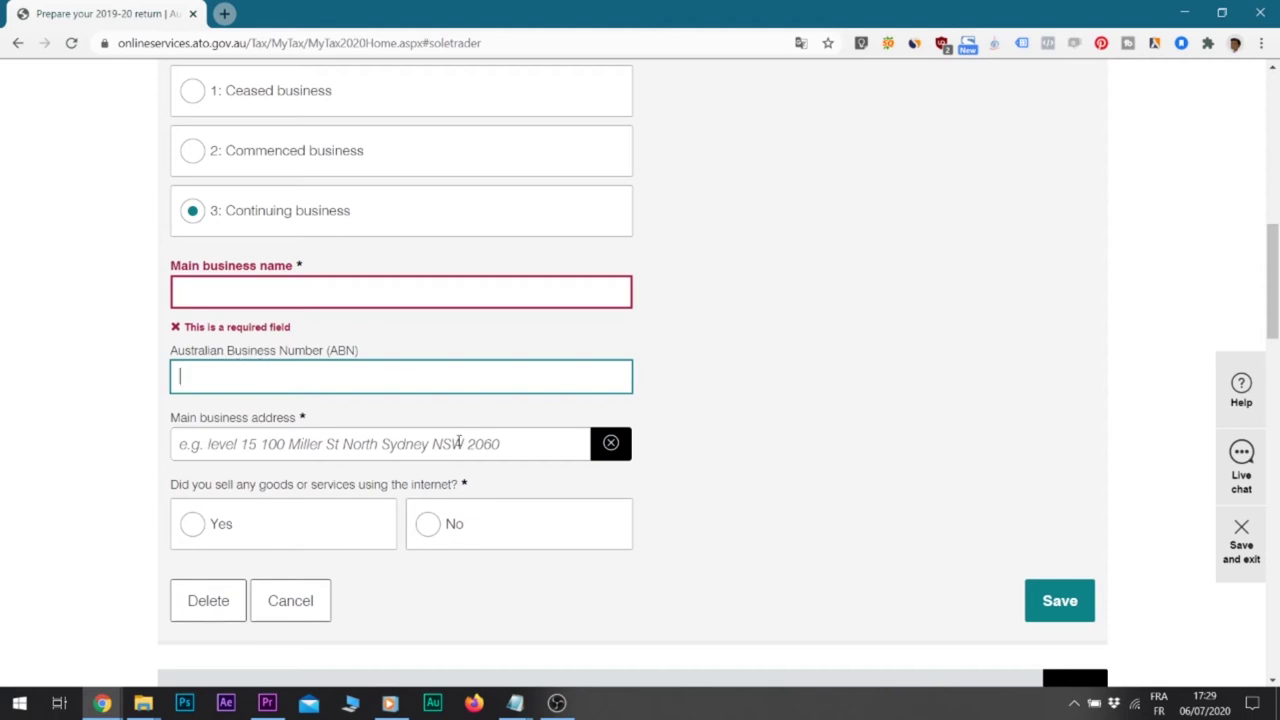
drag(360, 352, 172, 350)
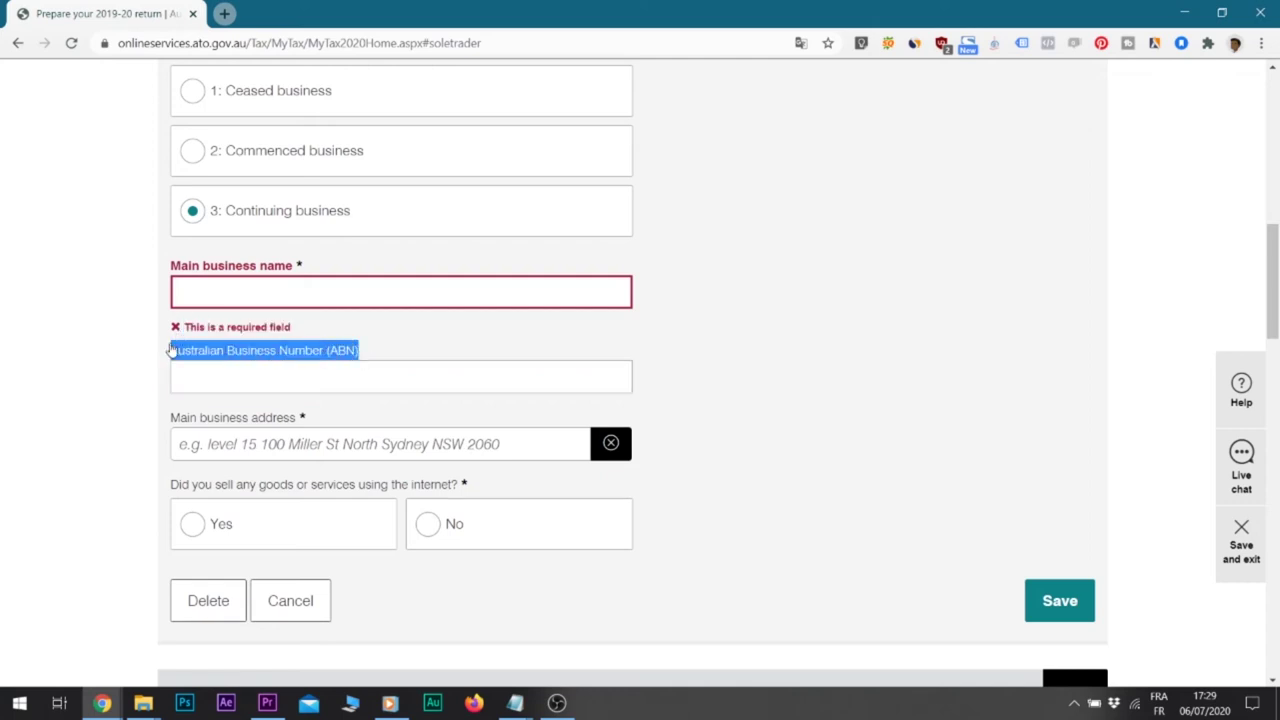
click(291, 382)
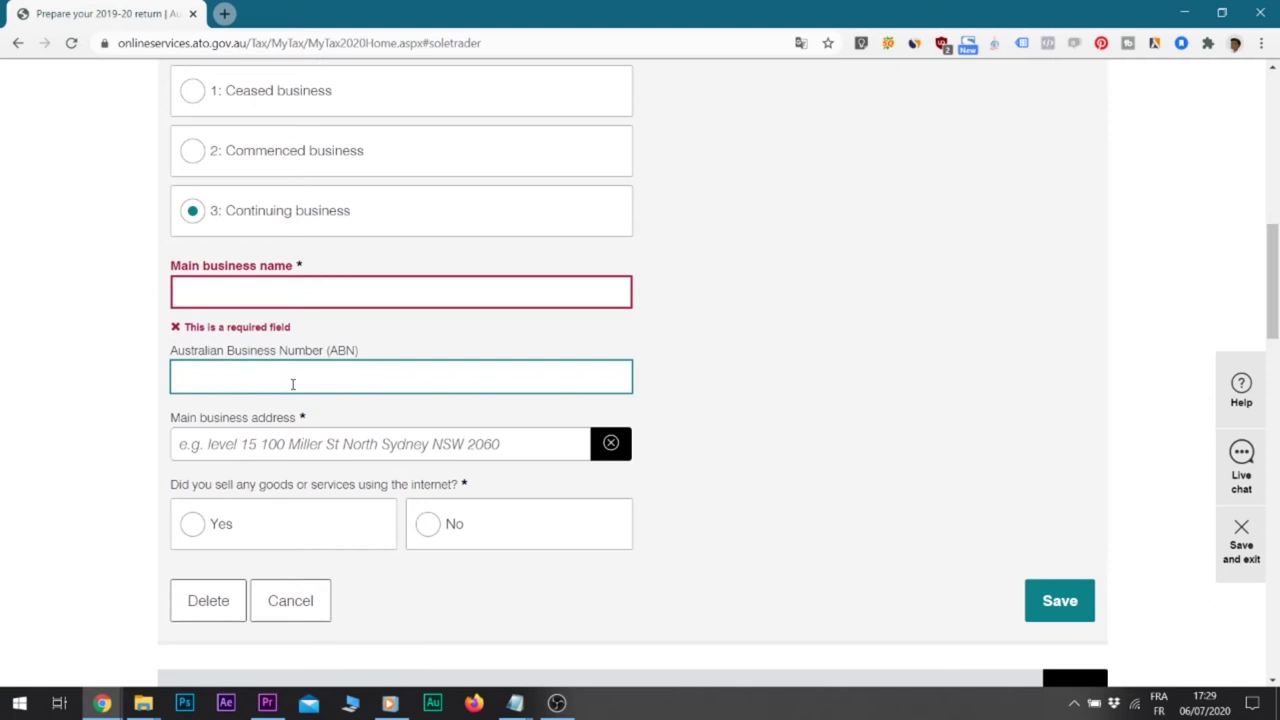
scroll(291, 380, down, 1)
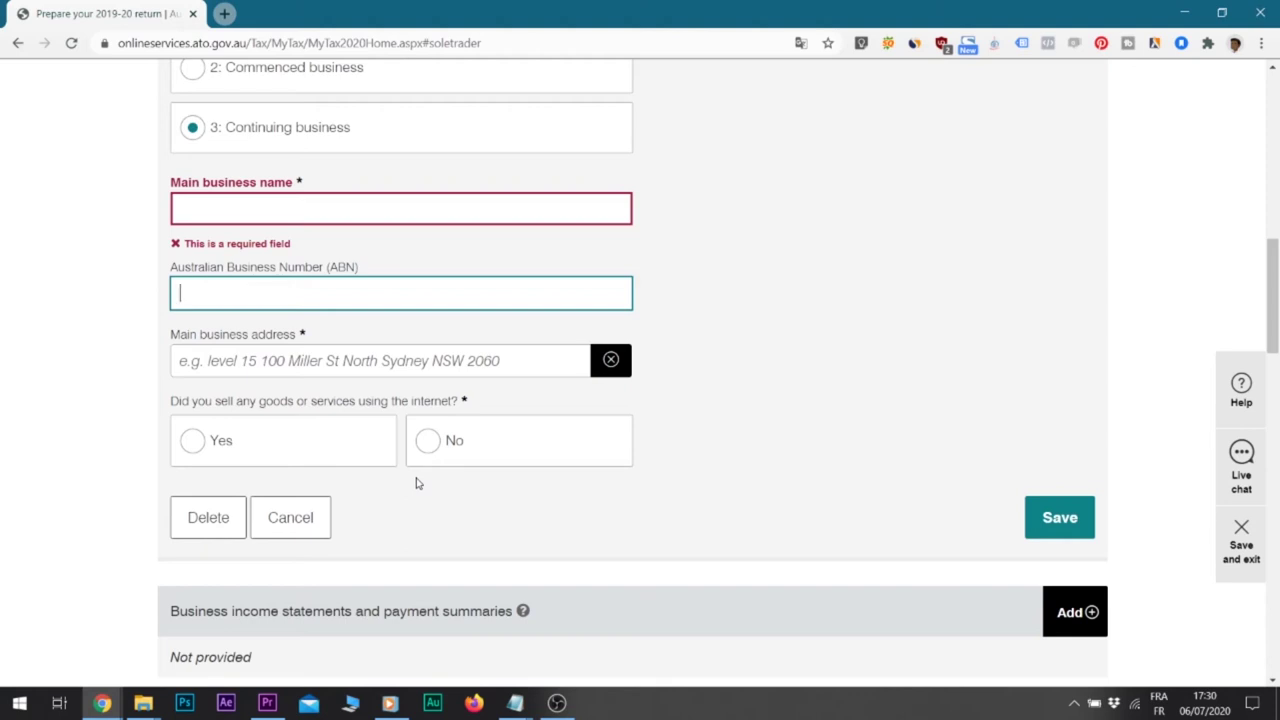
click(427, 443)
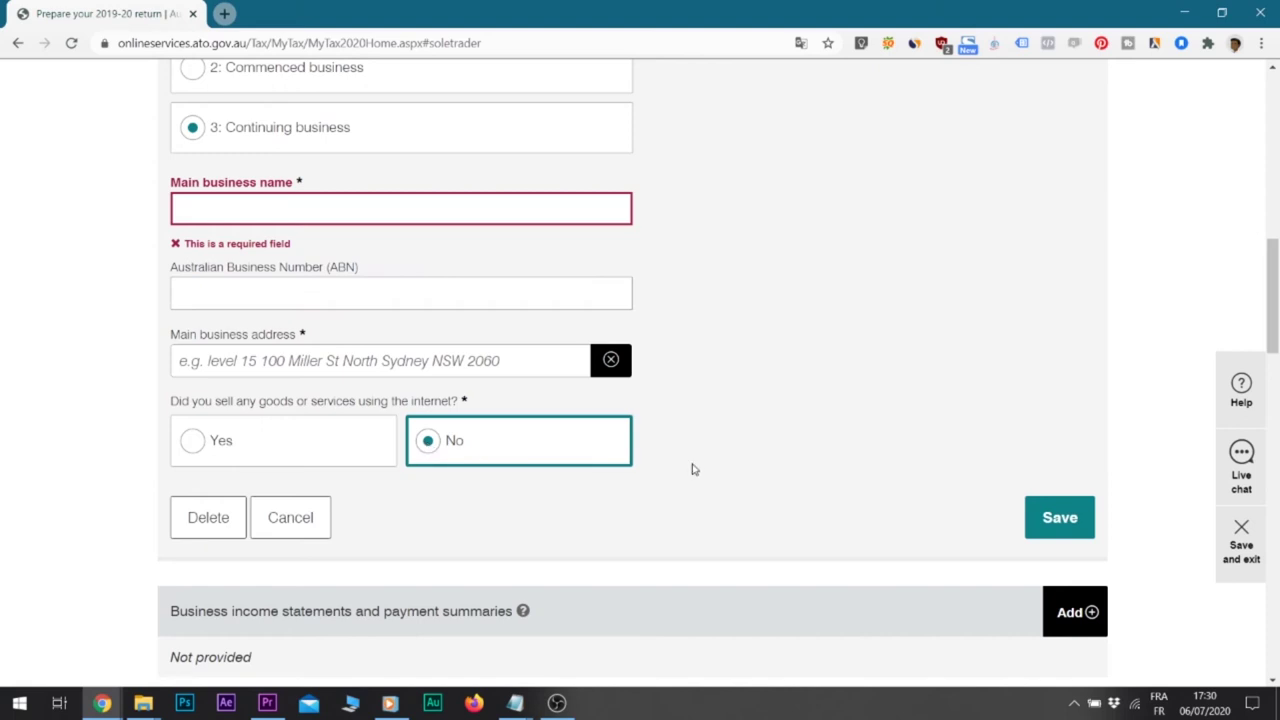
Review the business details, the fields of a blank business payment summary entry, and the Business income or losses section
scroll(464, 395, up, 4)
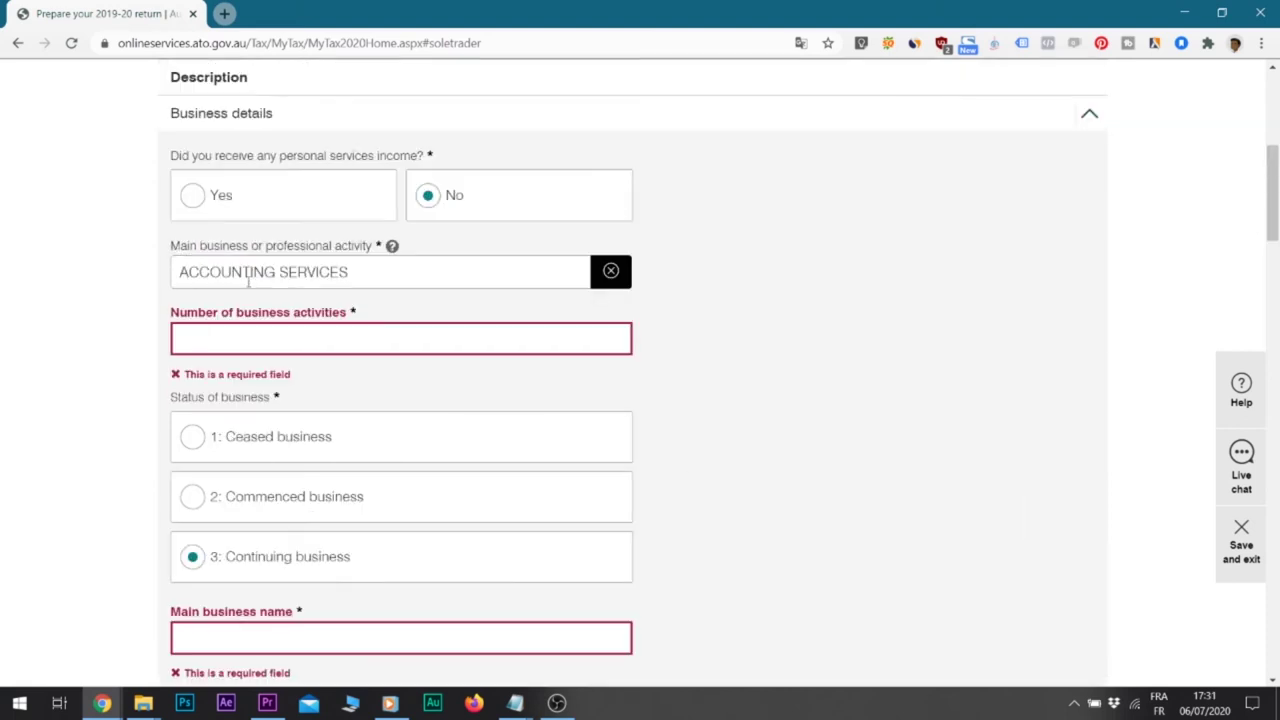
scroll(407, 286, down, 2)
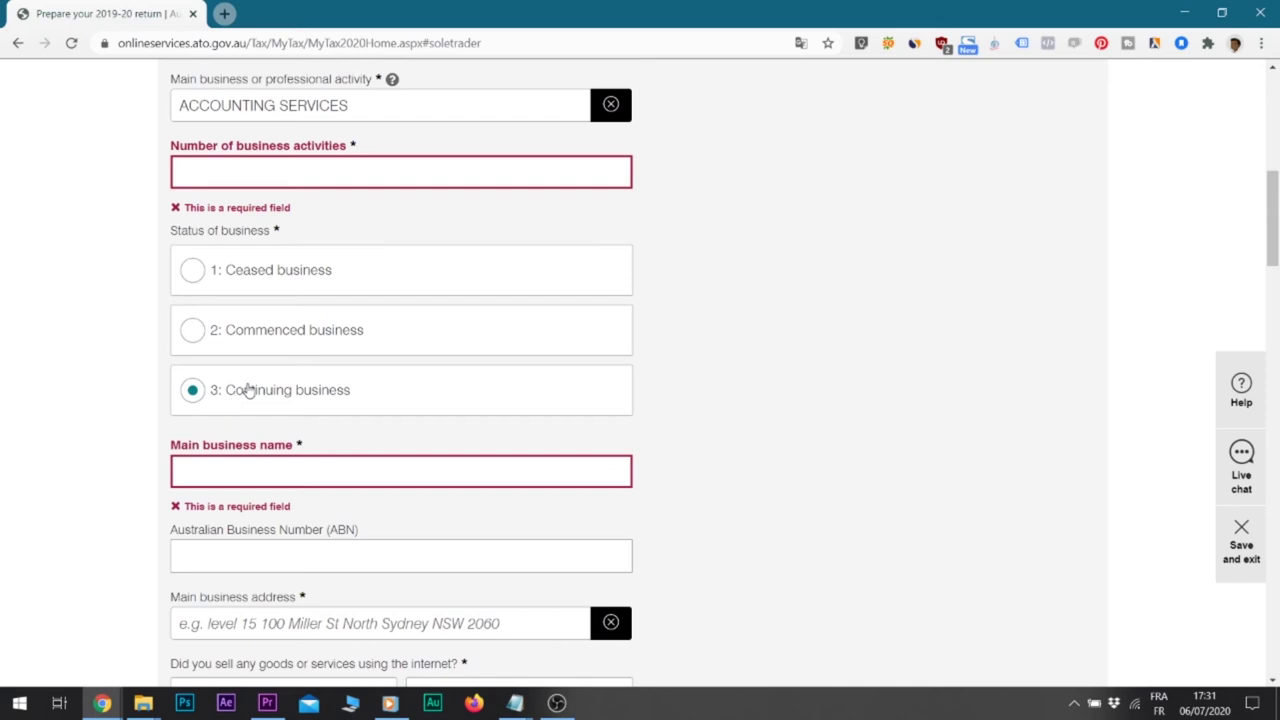
scroll(345, 385, down, 1)
scroll(345, 385, down, 2)
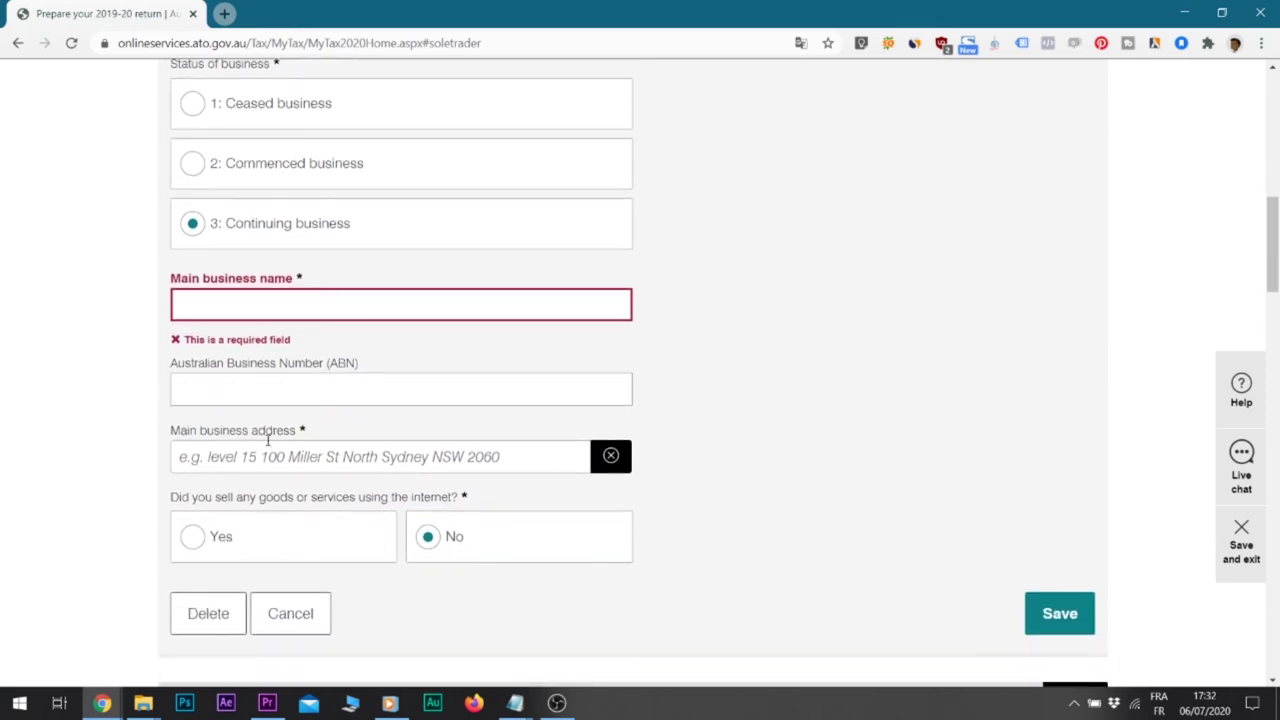
scroll(548, 445, down, 9)
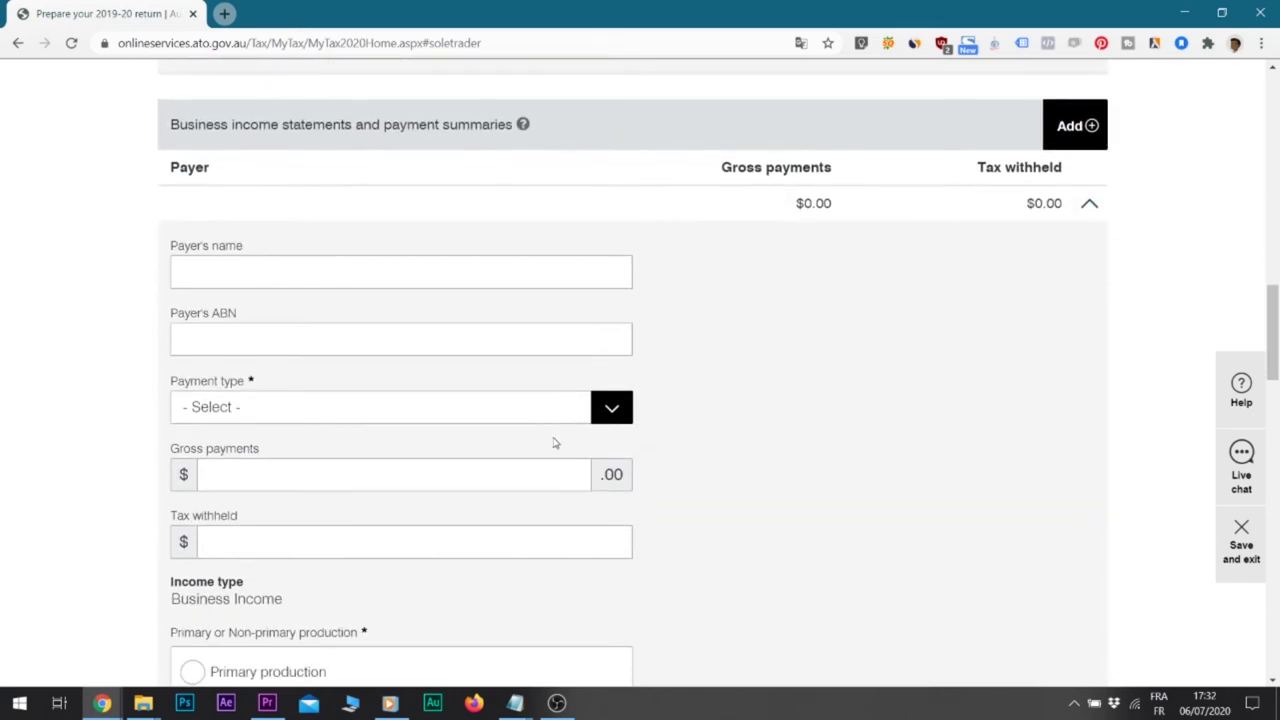
scroll(555, 443, down, 2)
scroll(555, 443, up, 2)
scroll(555, 443, down, 6)
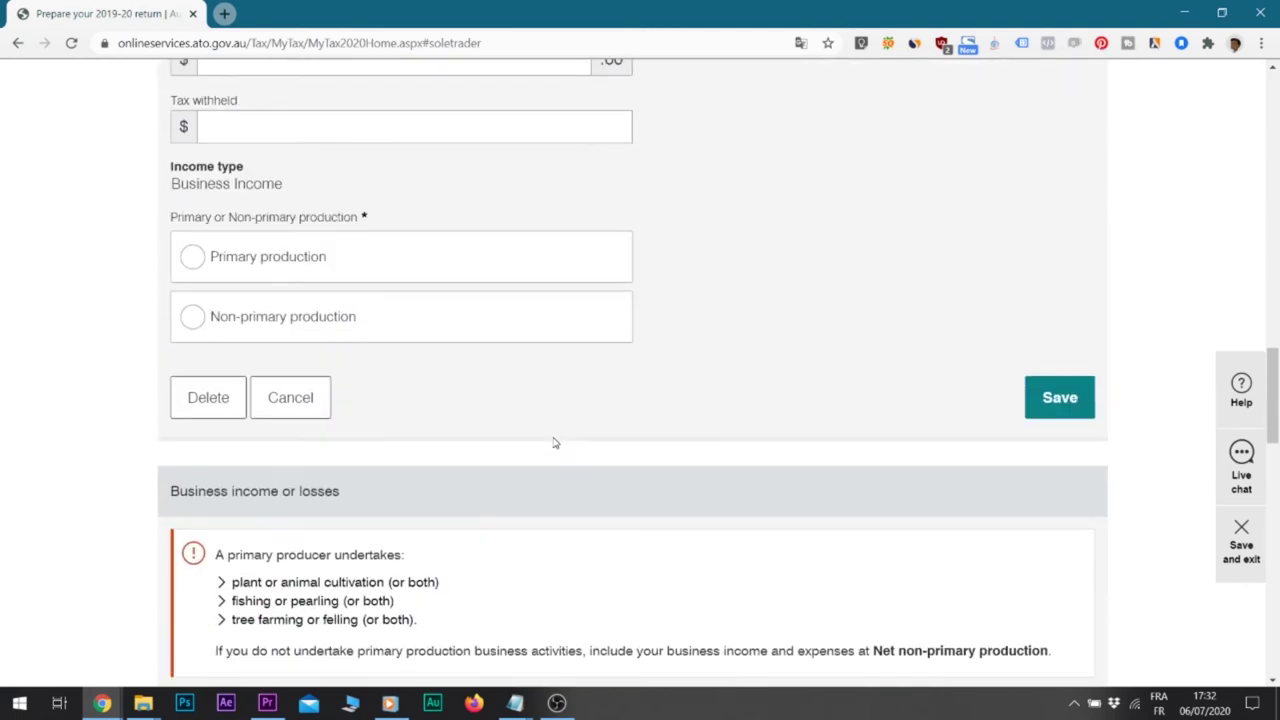
scroll(555, 443, down, 4)
scroll(554, 440, up, 1)
scroll(549, 436, down, 1)
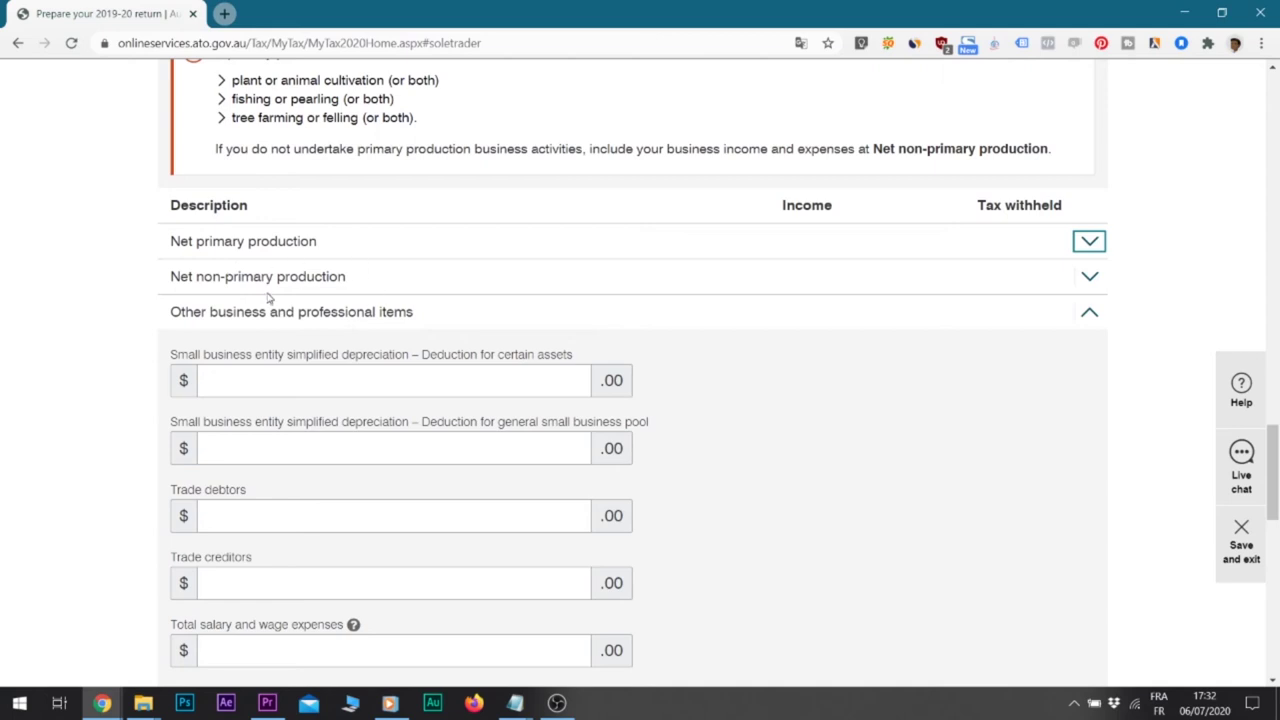
Examine the Net non-primary production income and expense fields, and go back to the return's Deductions section without saving the business entries
scroll(268, 297, up, 1)
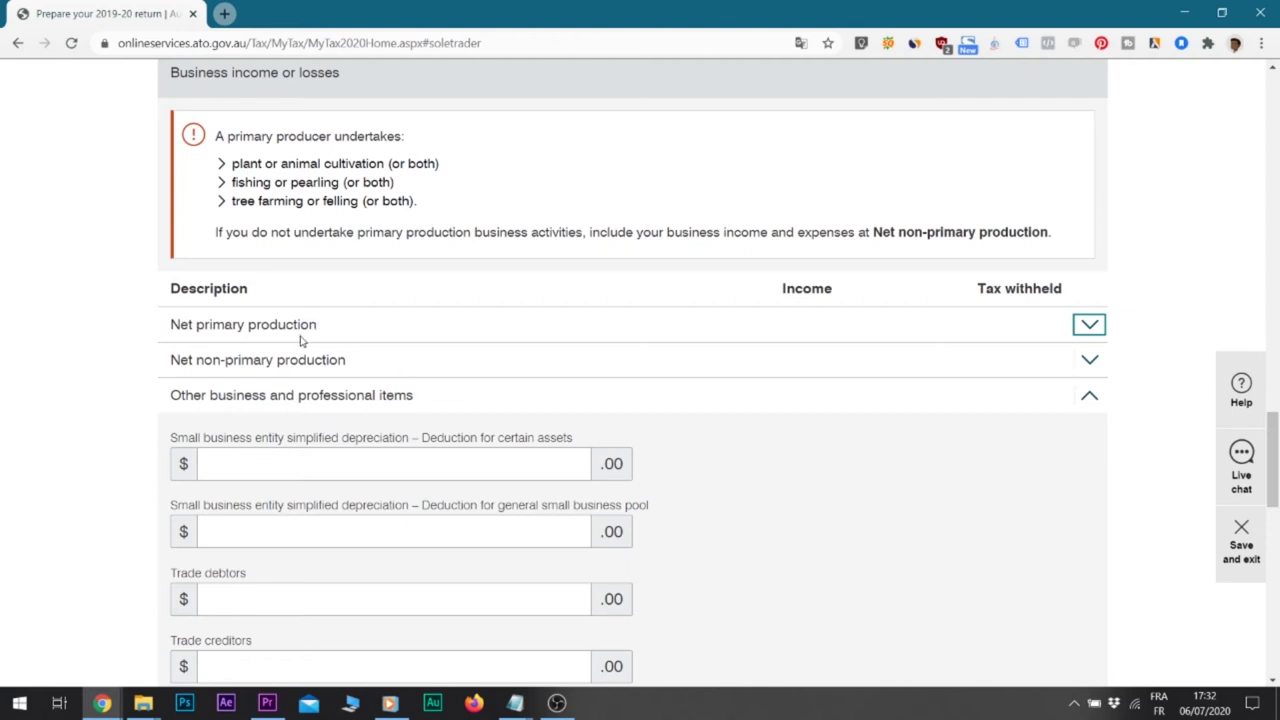
drag(167, 364, 353, 375)
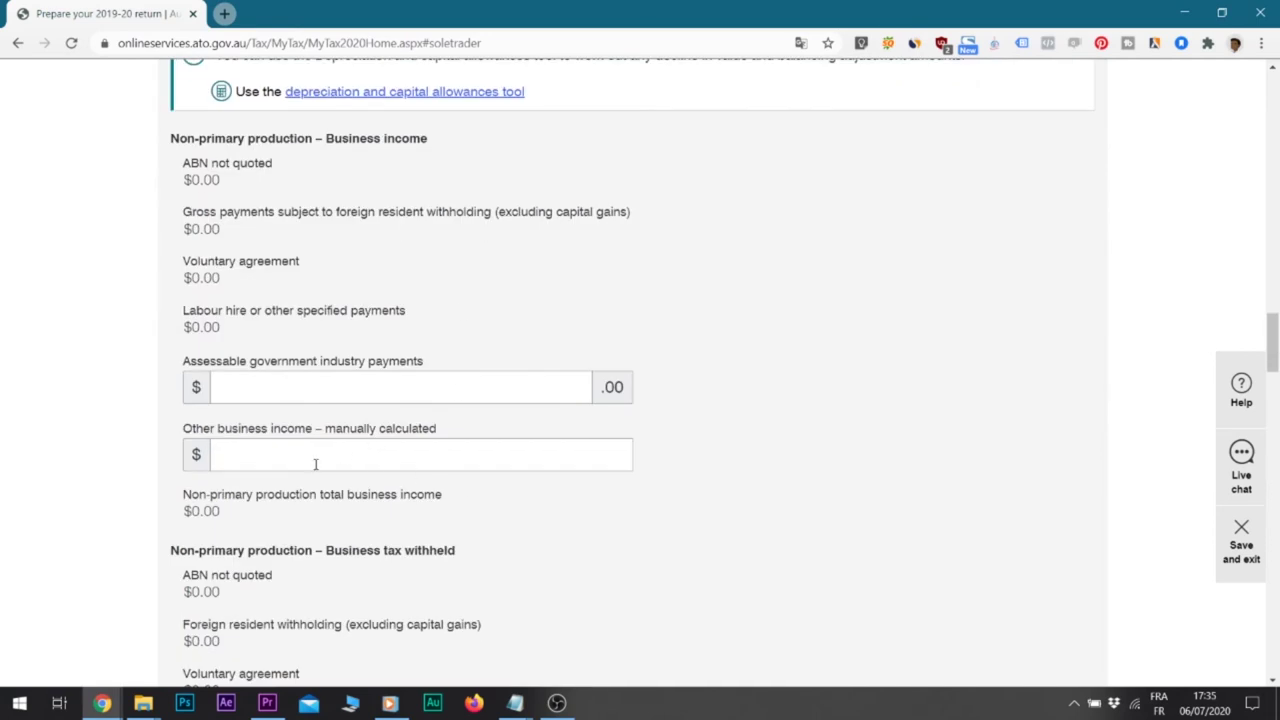
click(315, 458)
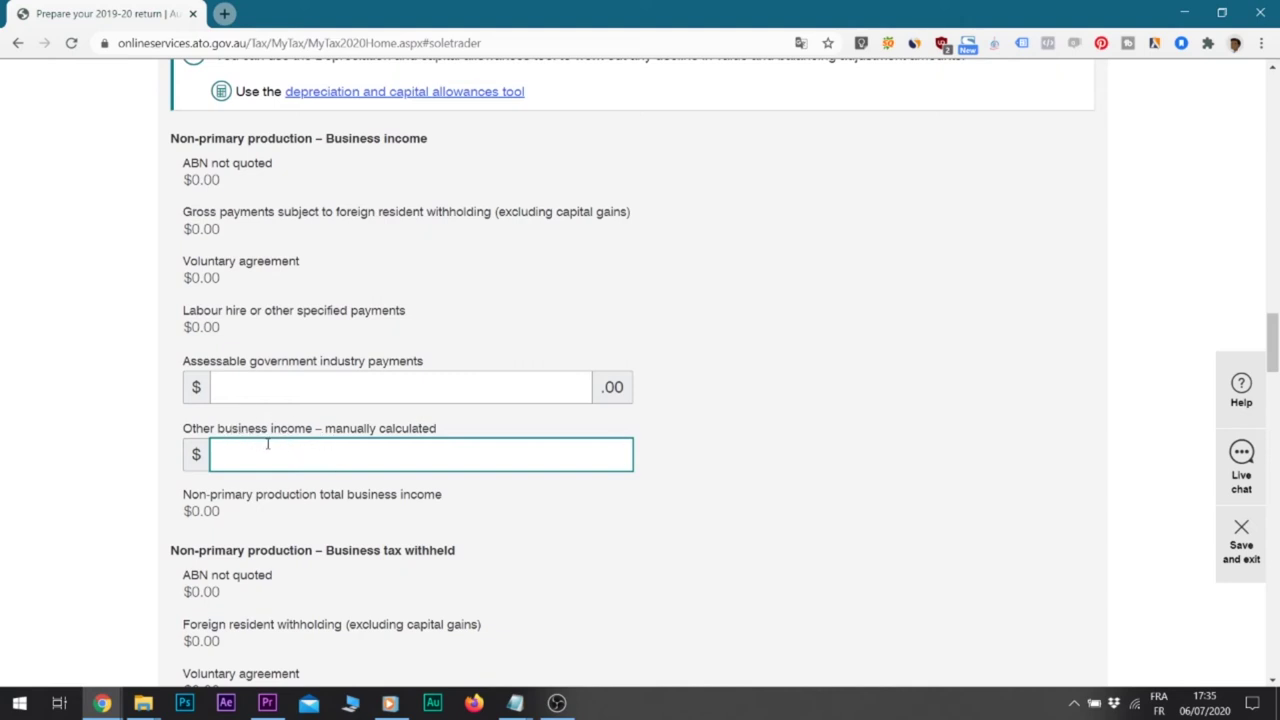
scroll(291, 448, down, 6)
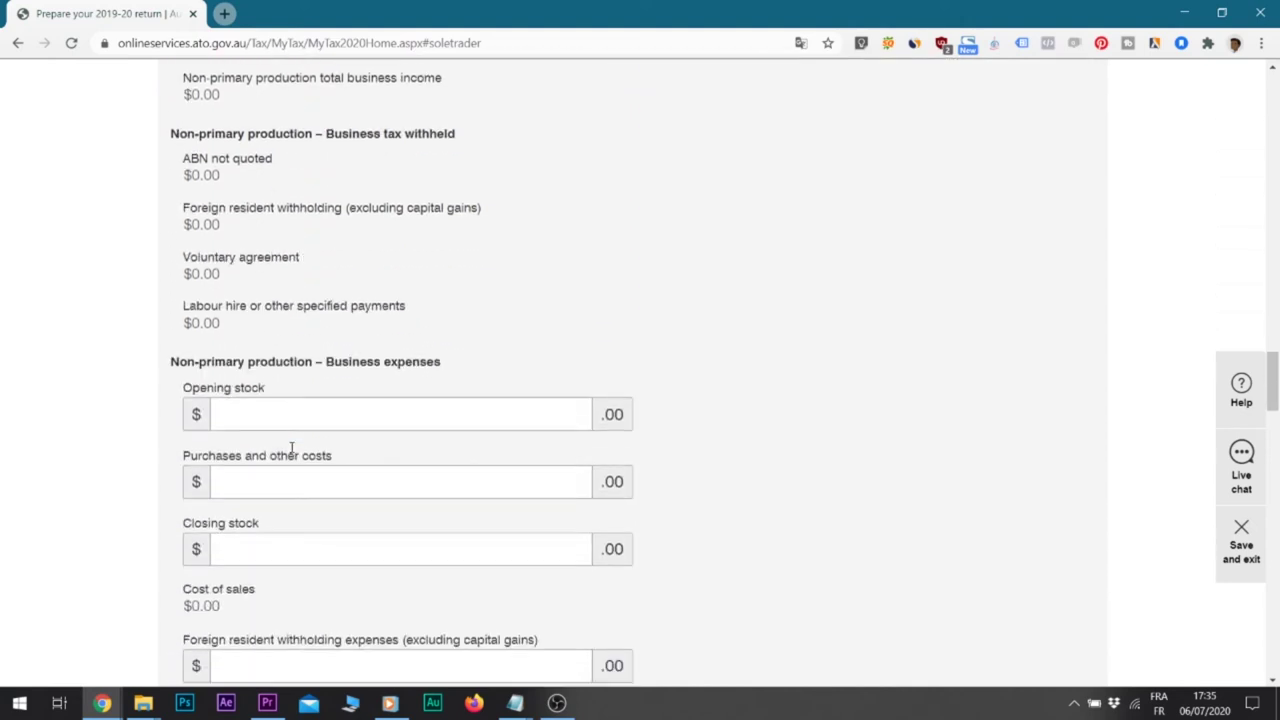
scroll(291, 450, down, 2)
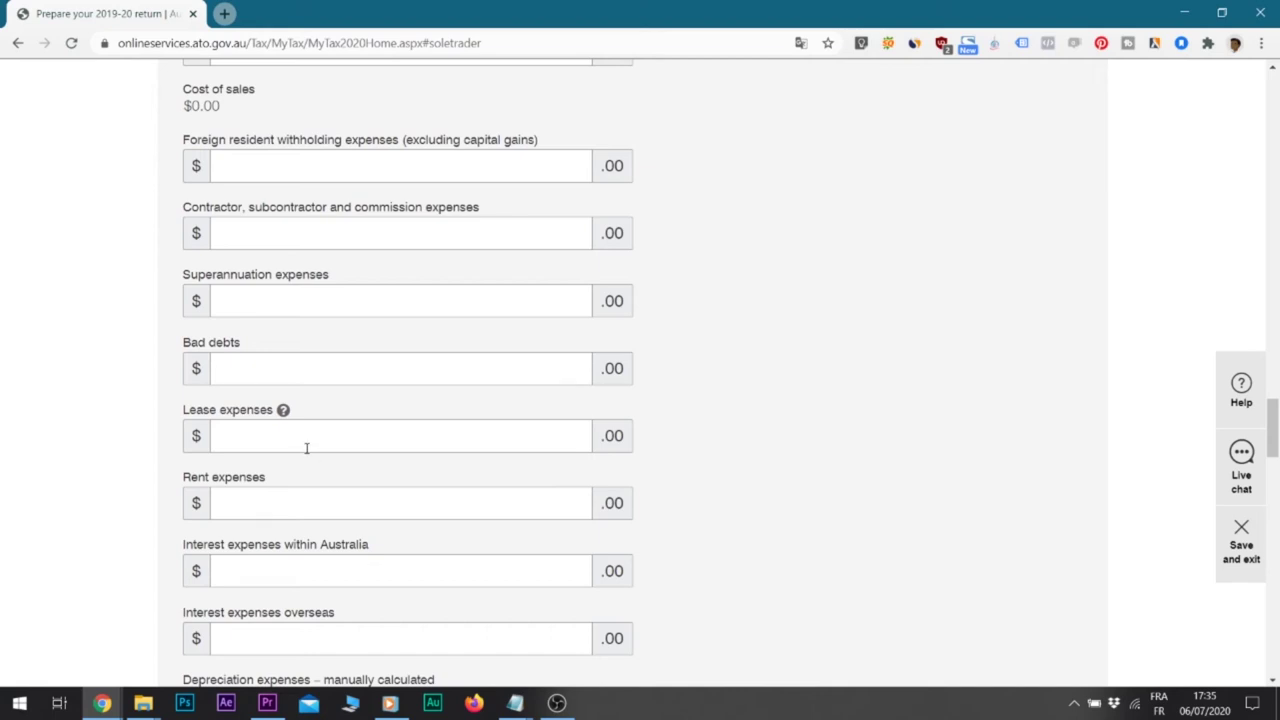
scroll(306, 448, down, 1)
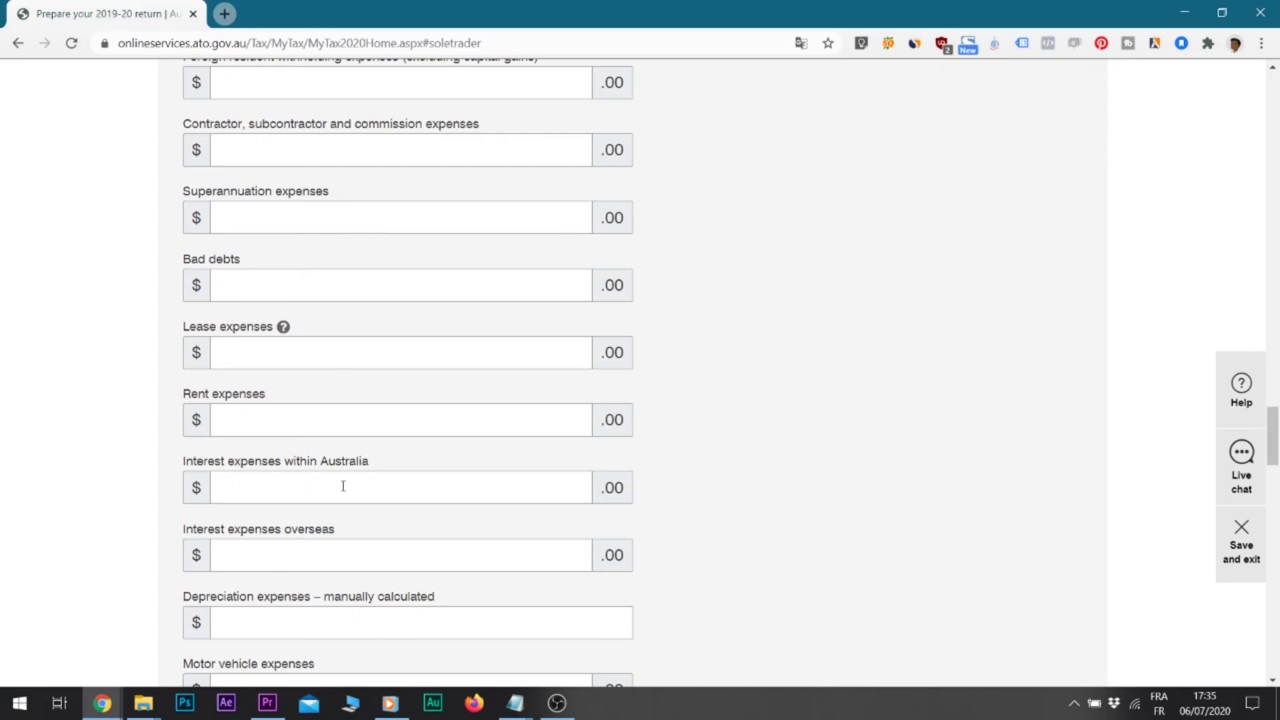
scroll(342, 486, down, 2)
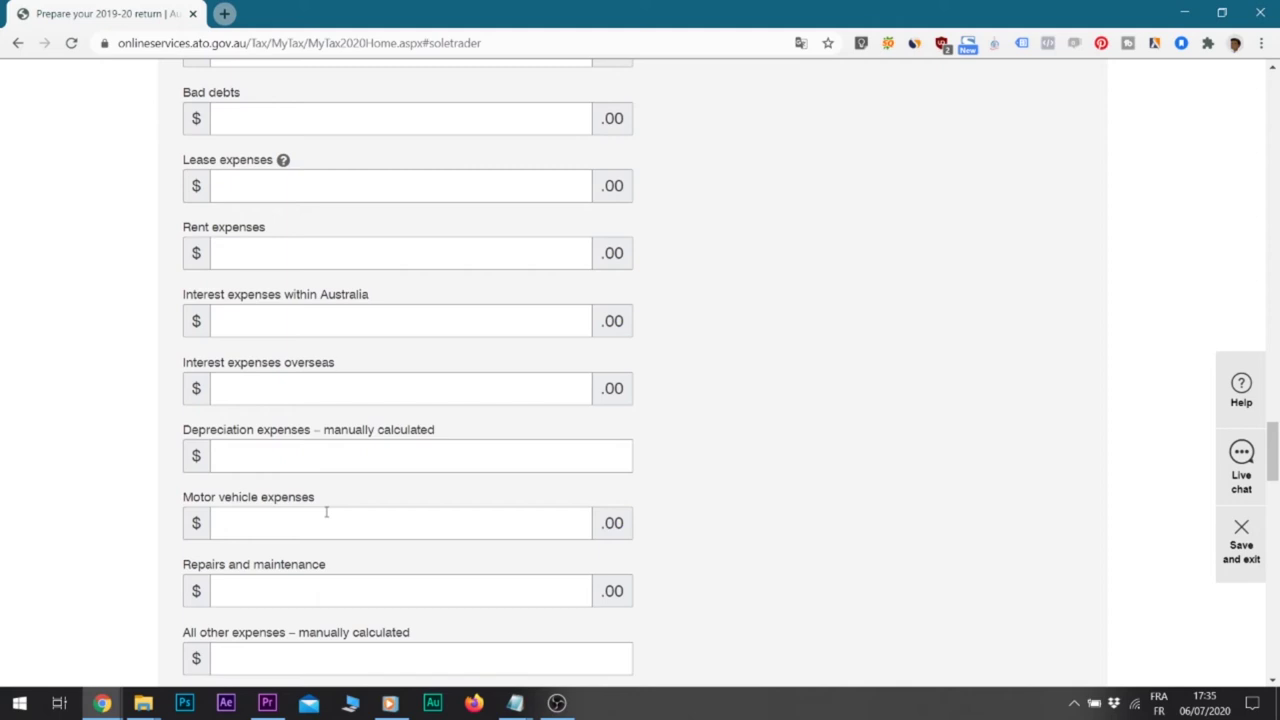
scroll(290, 509, down, 3)
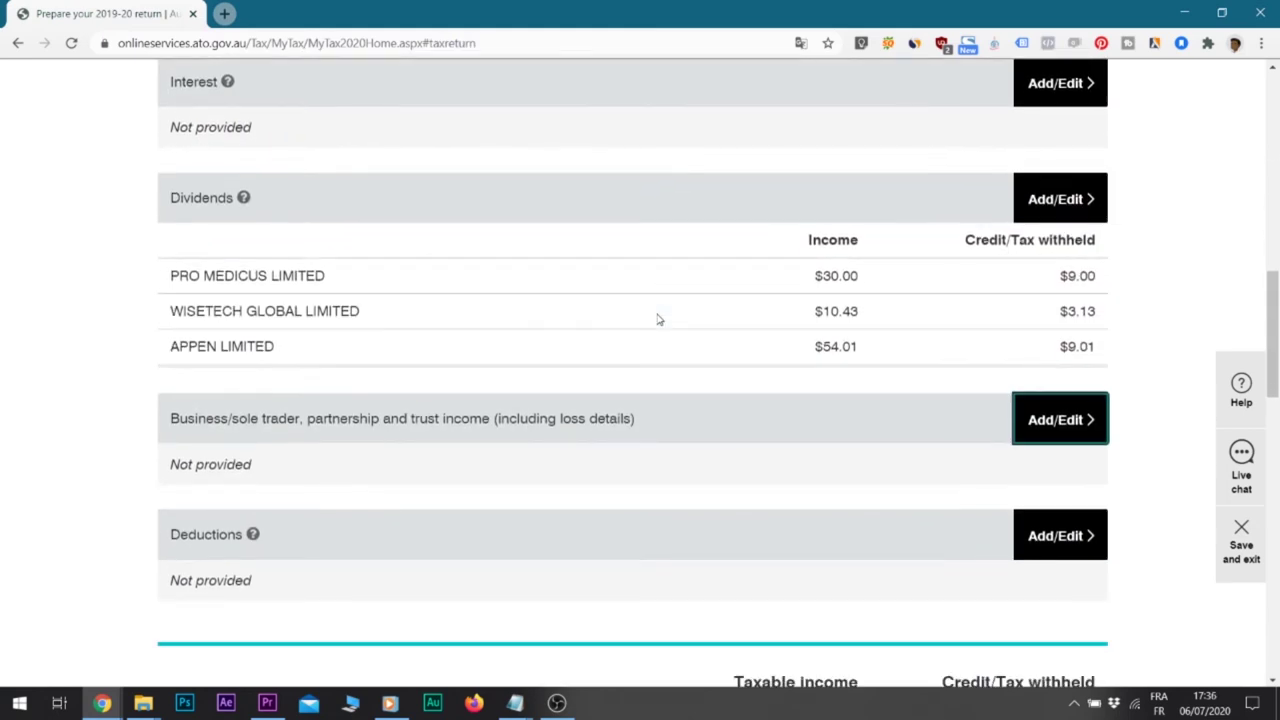
scroll(659, 319, down, 3)
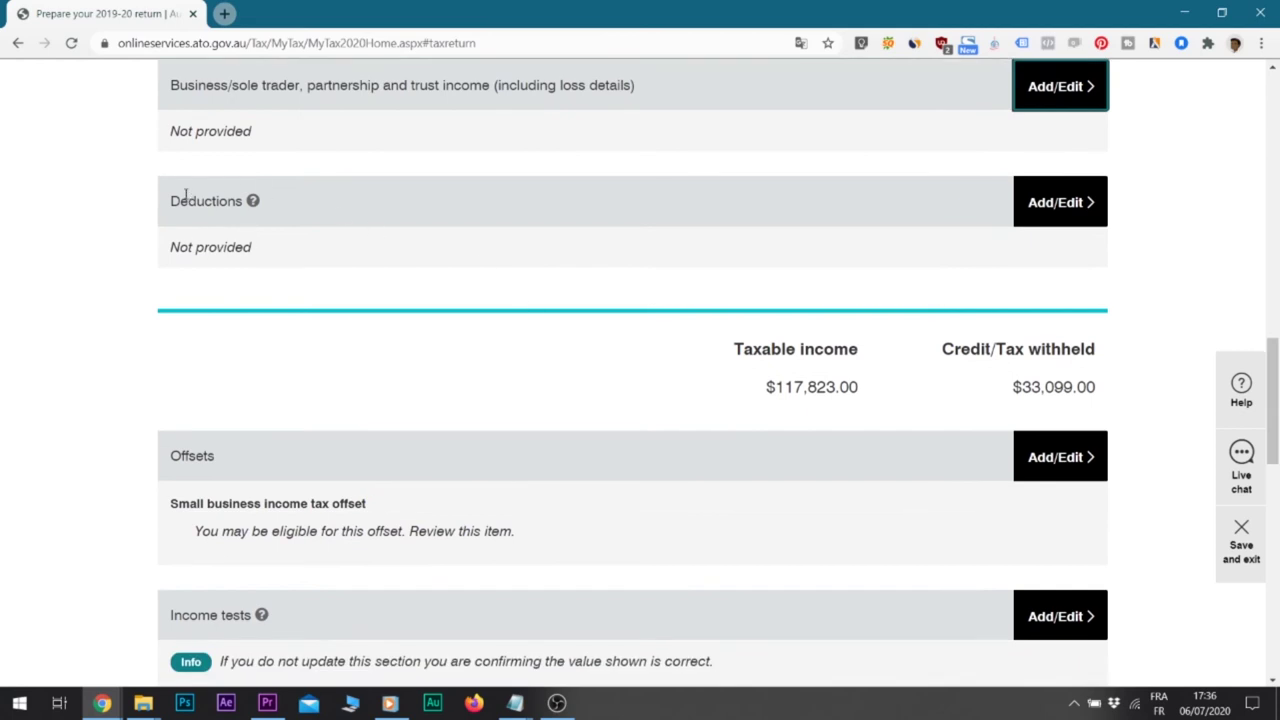
Open the return's Deductions section and examine the work-related expense, interest and dividend deduction categories
drag(171, 204, 236, 212)
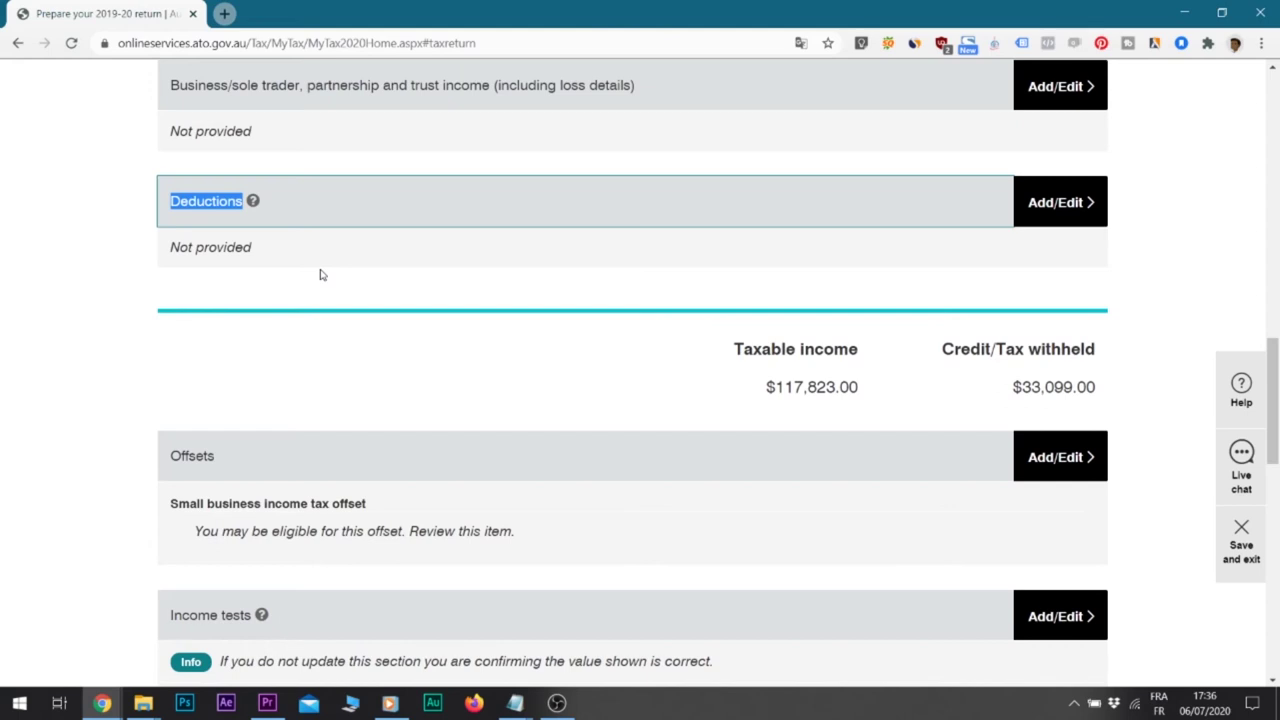
click(1030, 210)
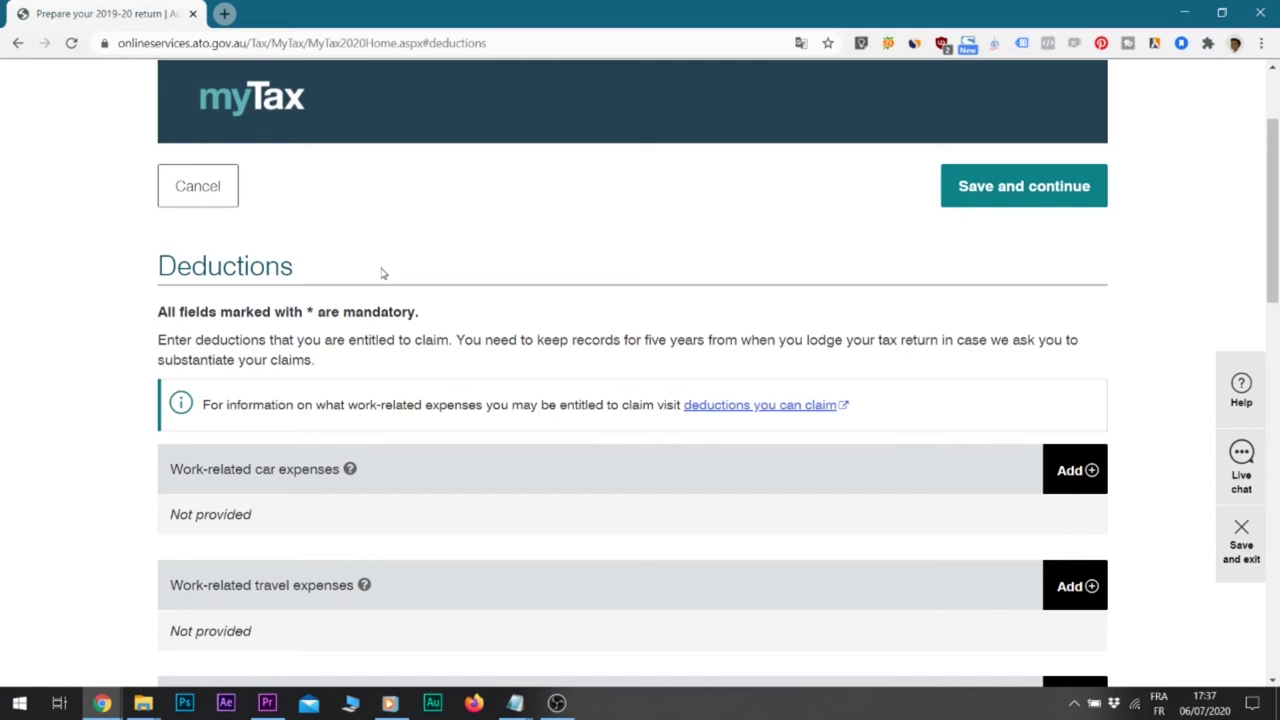
scroll(381, 272, down, 1)
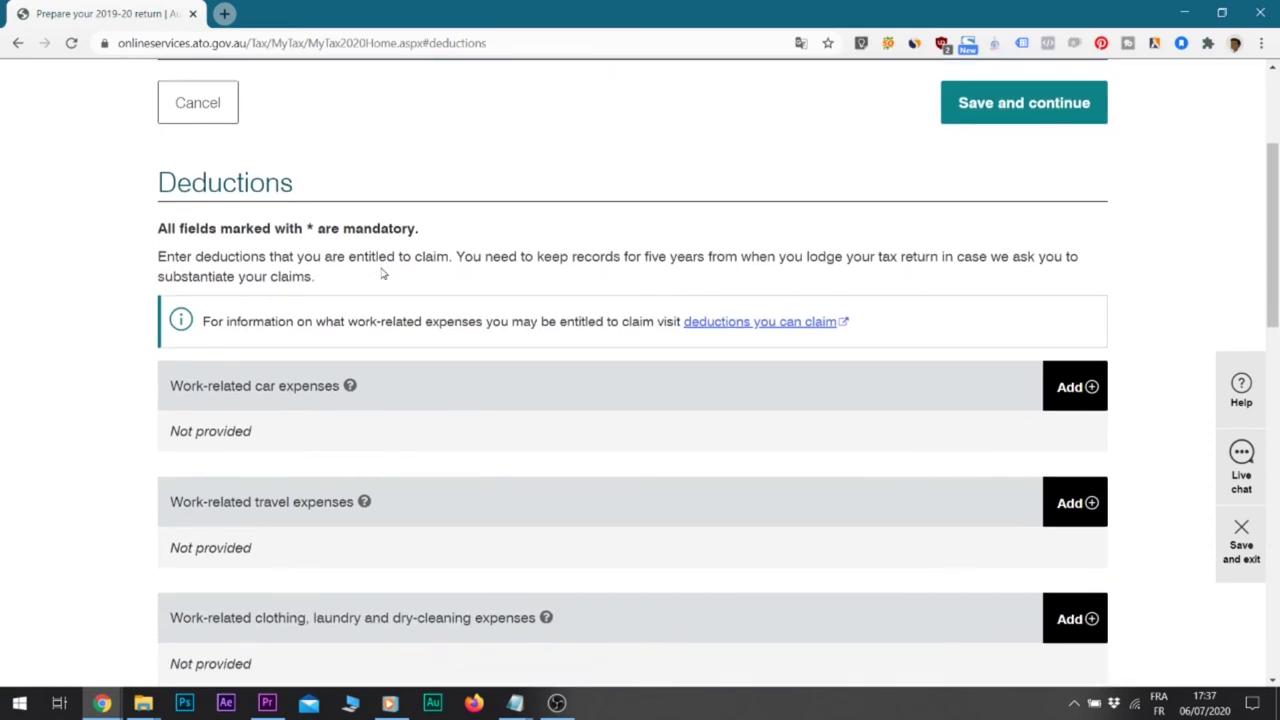
scroll(381, 272, down, 2)
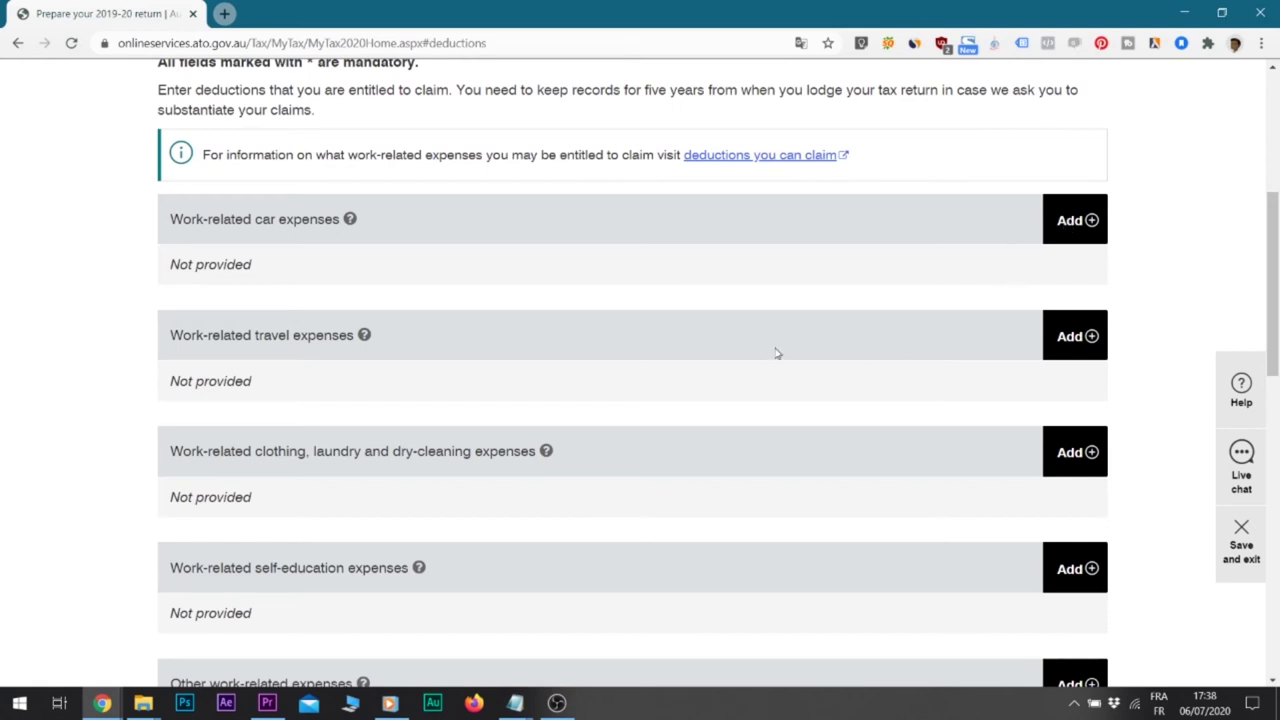
scroll(748, 334, down, 1)
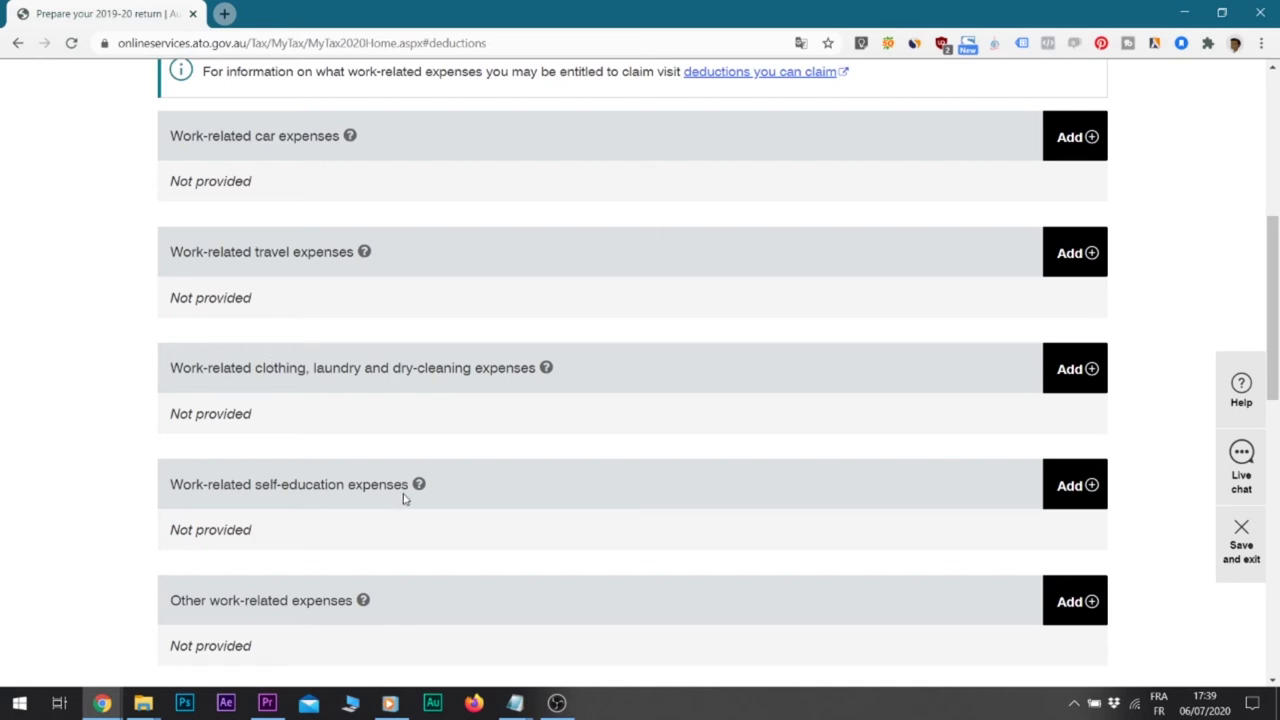
drag(406, 489, 177, 480)
click(157, 477)
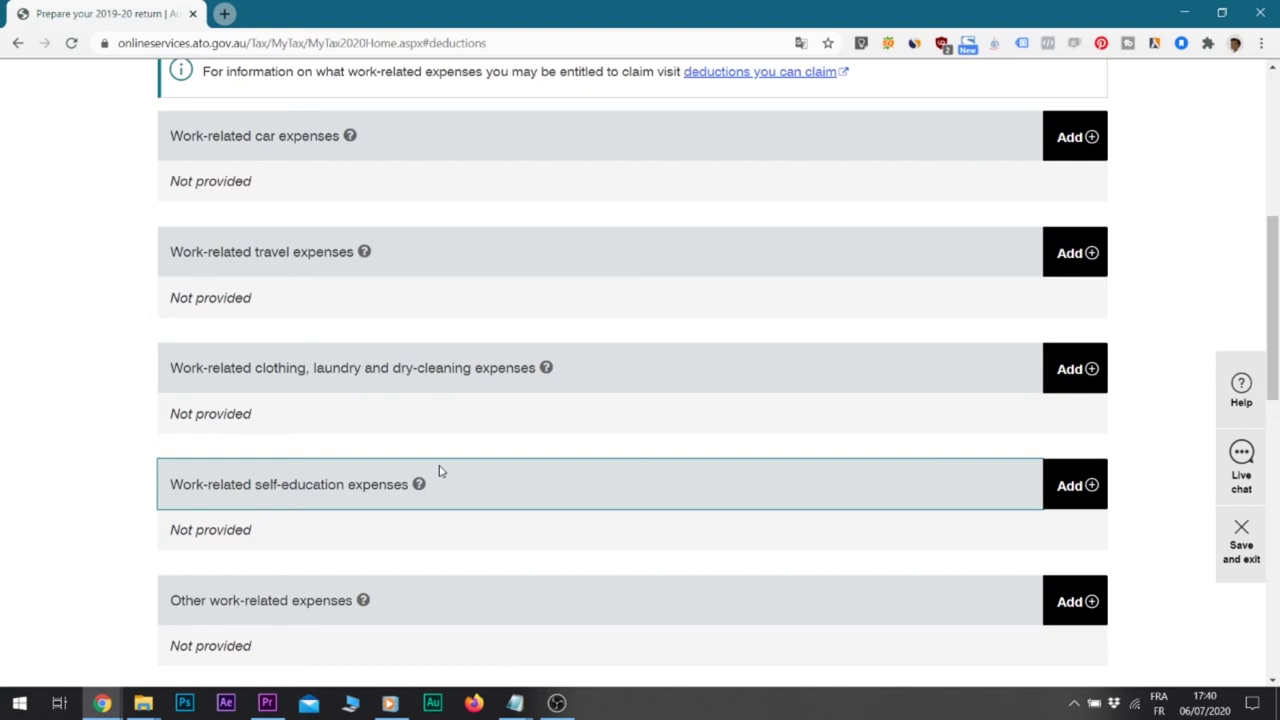
scroll(440, 471, down, 3)
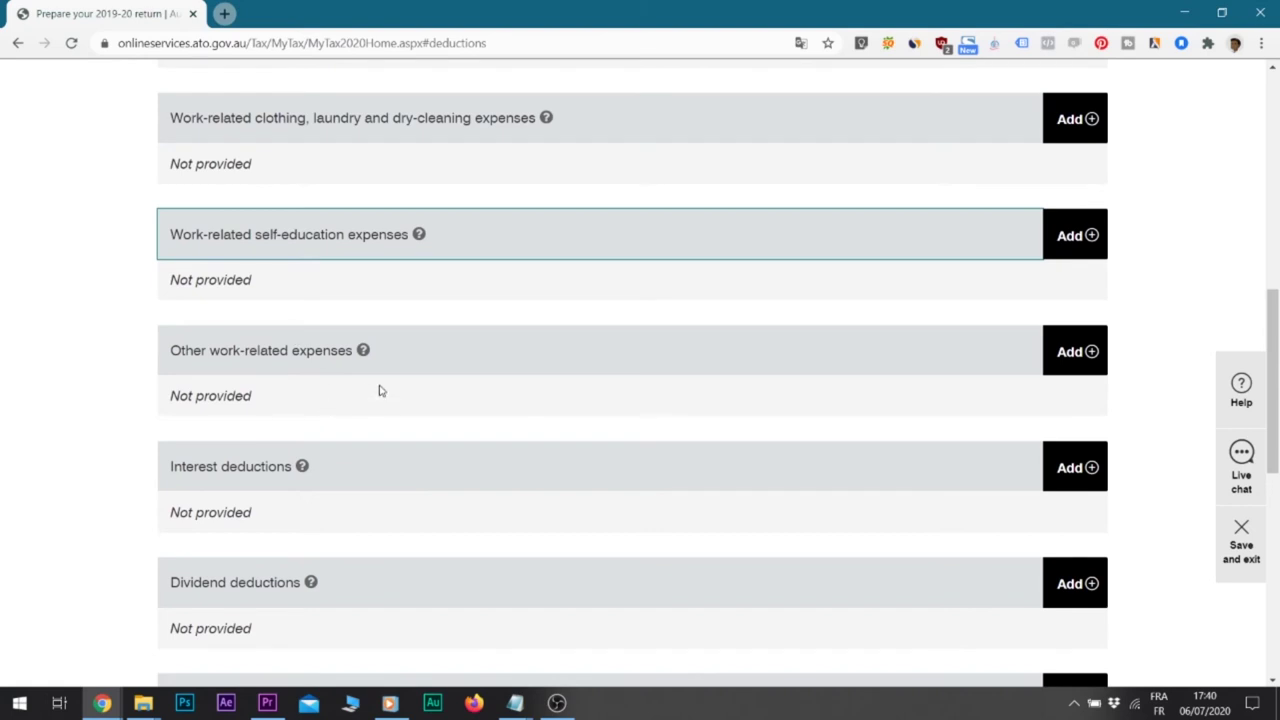
scroll(377, 389, up, 2)
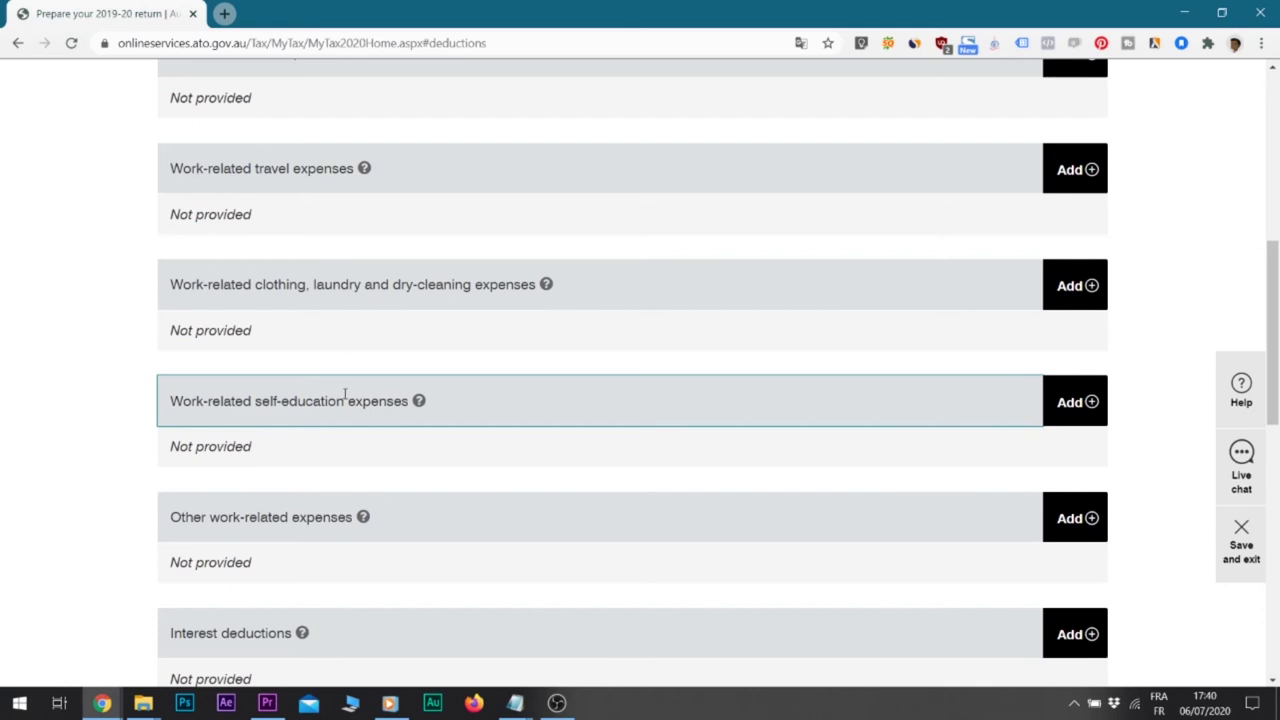
scroll(346, 391, down, 2)
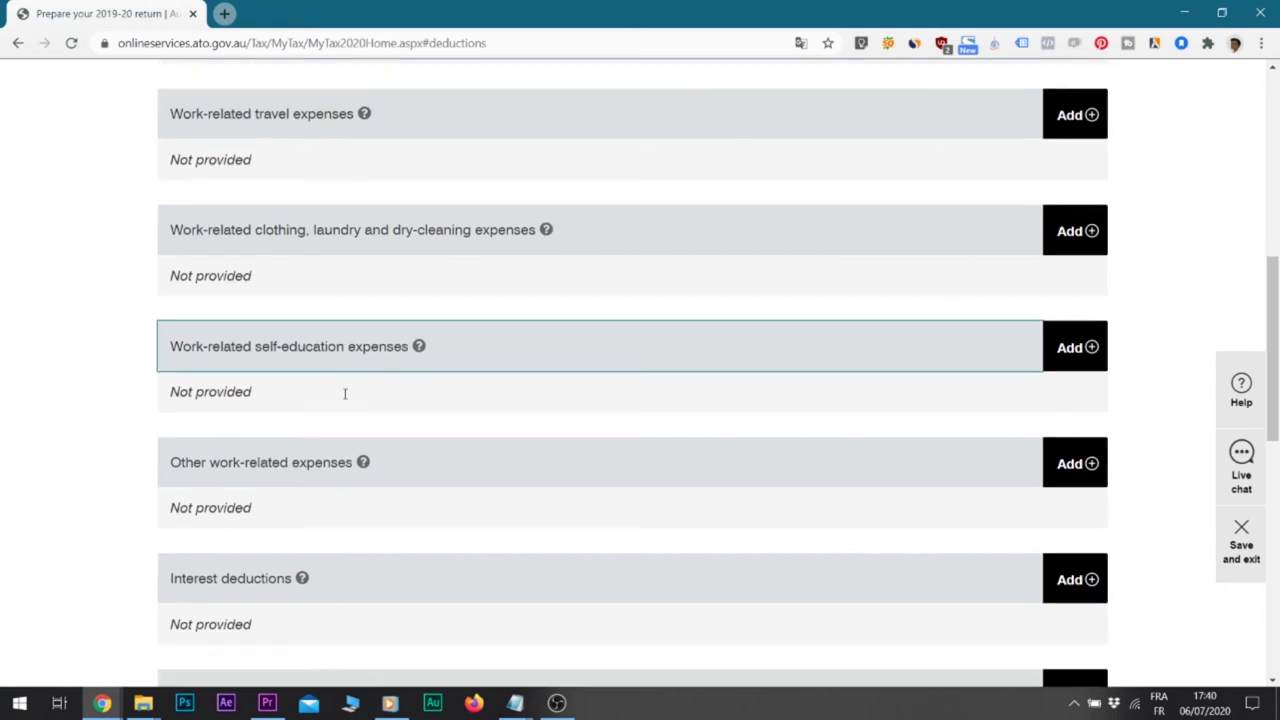
scroll(340, 395, up, 1)
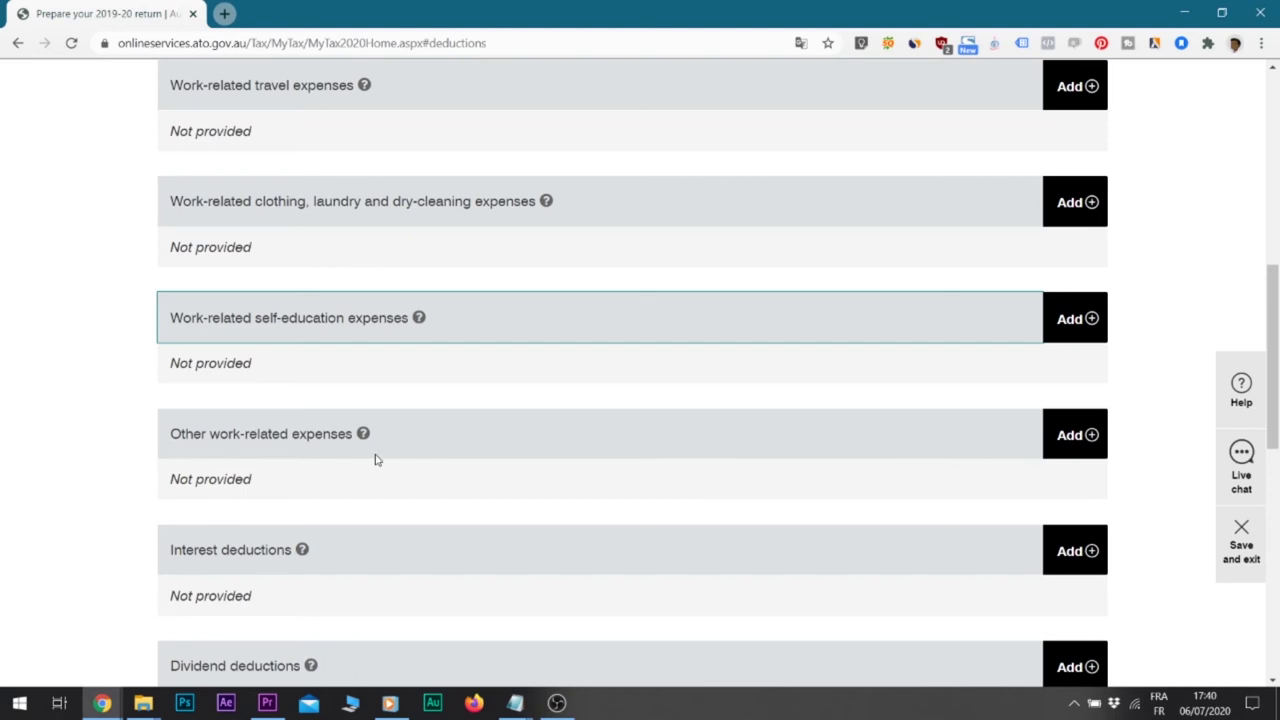
scroll(374, 455, down, 2)
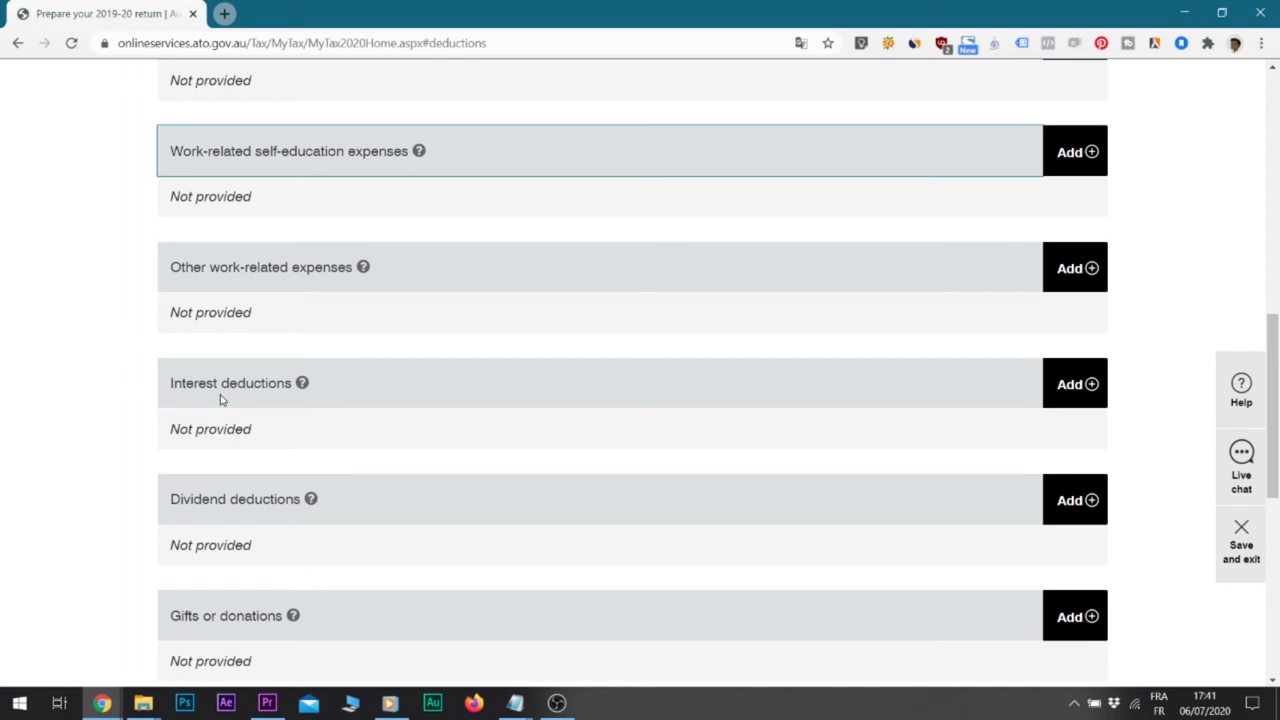
scroll(222, 400, down, 1)
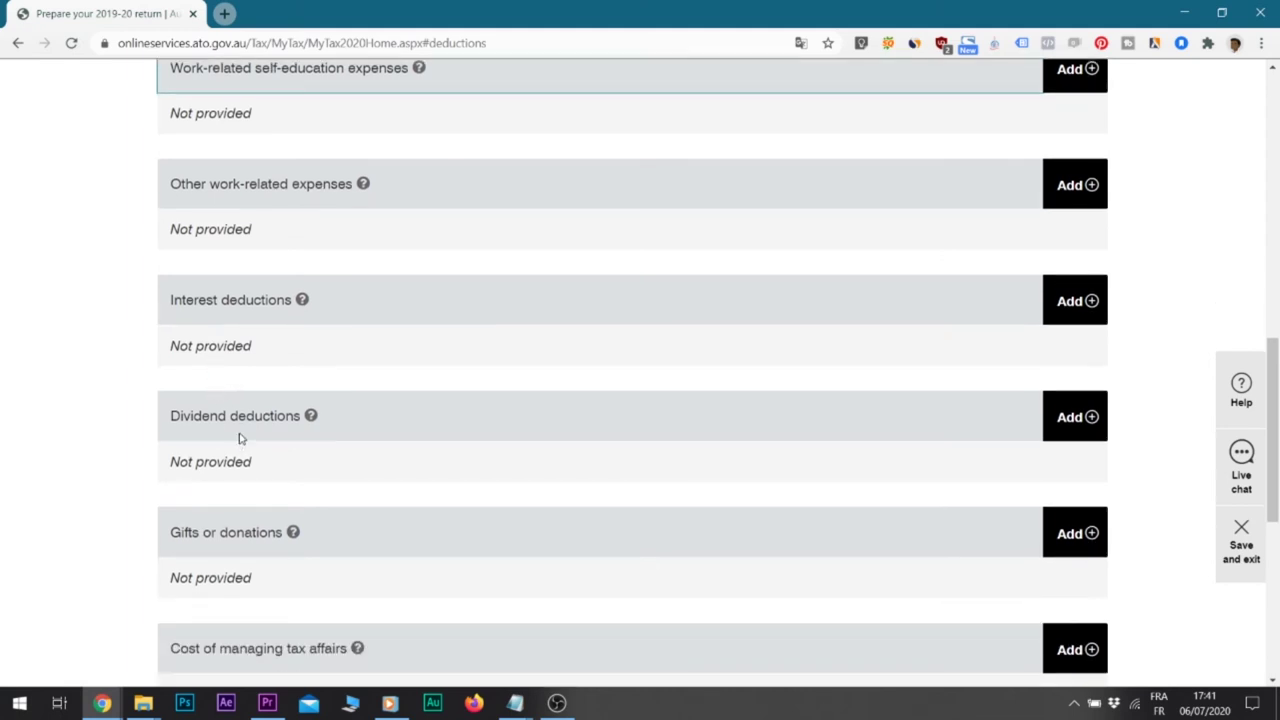
Add a gift or donation deduction described as Cancer council with an amount of $200, and save the entry
scroll(240, 438, down, 2)
drag(283, 366, 170, 366)
click(176, 367)
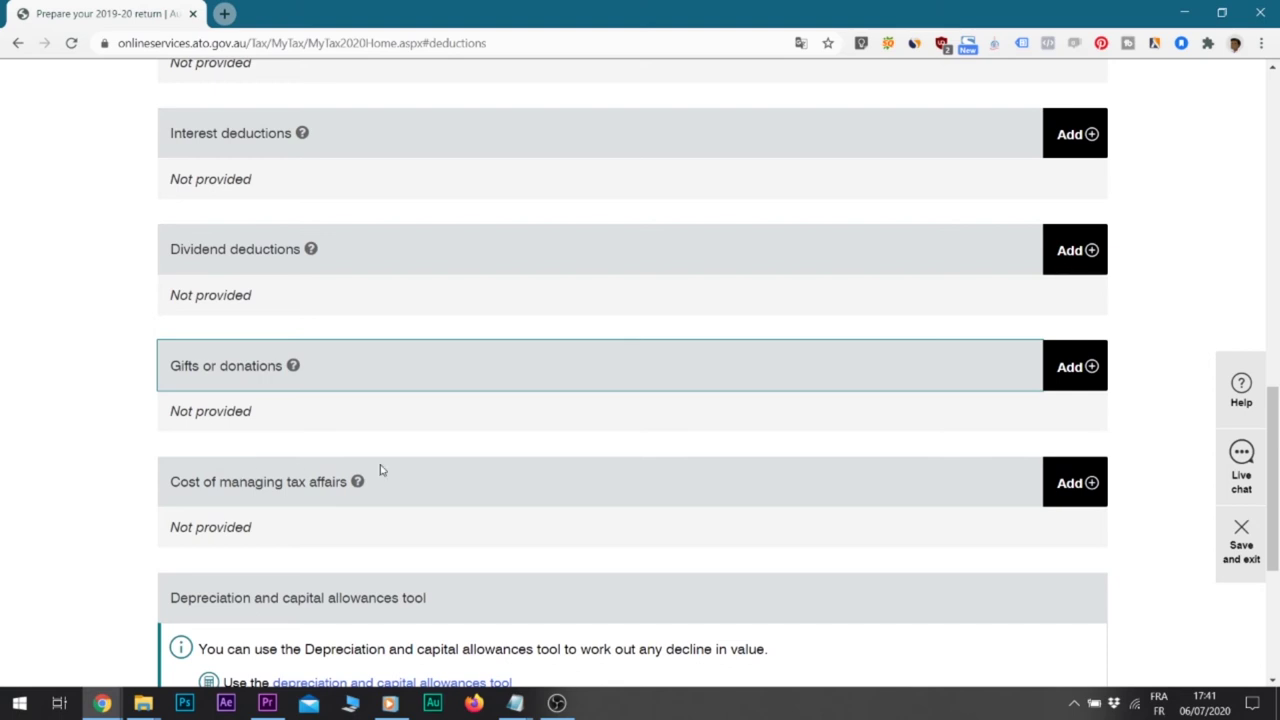
click(1085, 370)
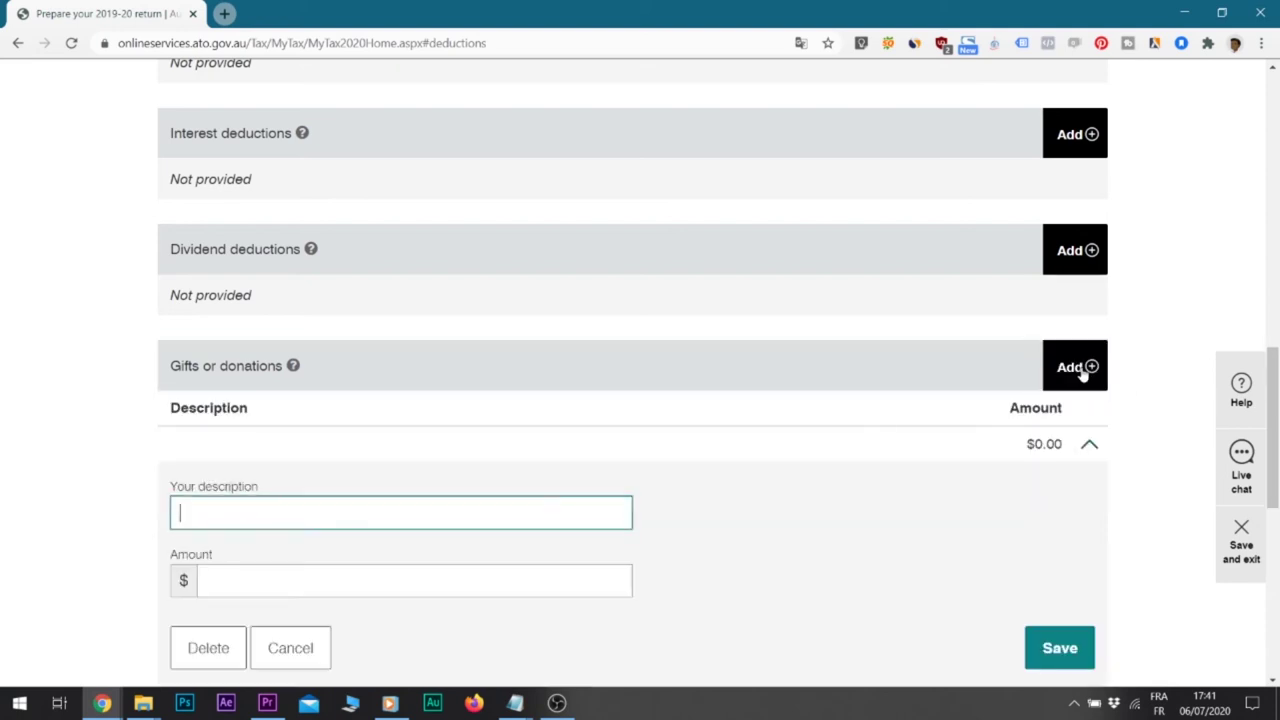
scroll(604, 362, down, 2)
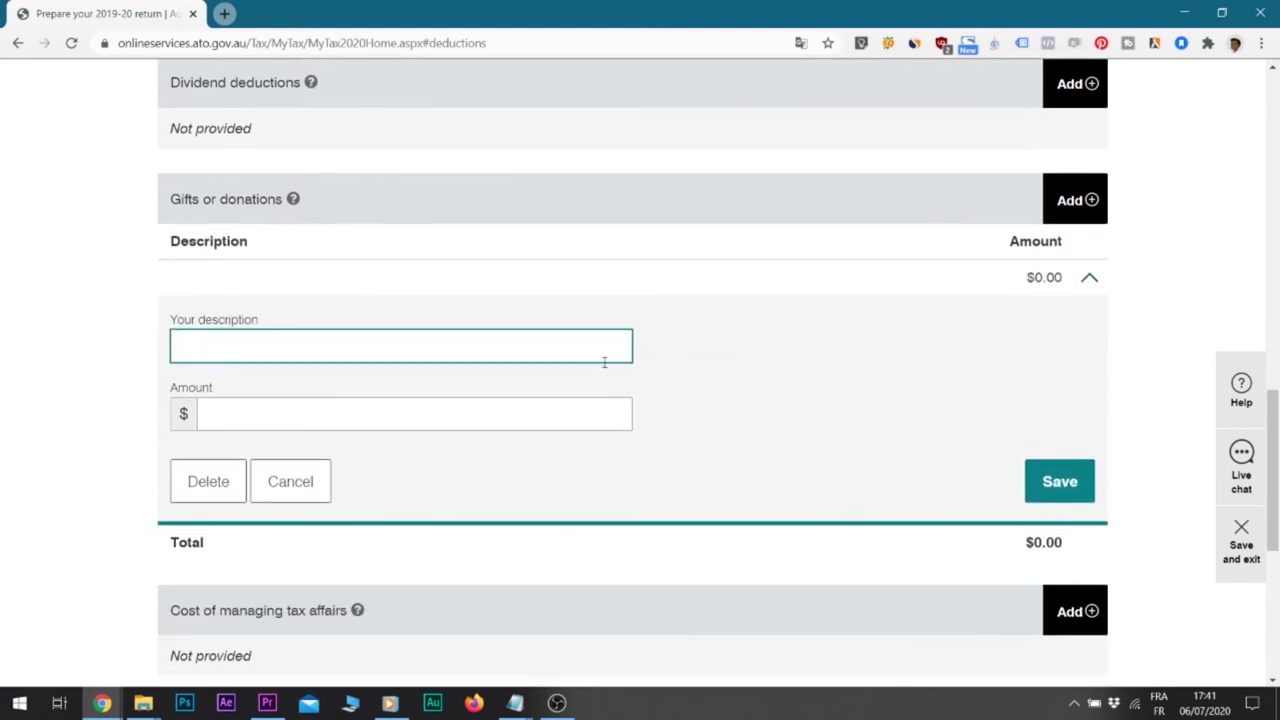
text(Cancer council)
key(Tab)
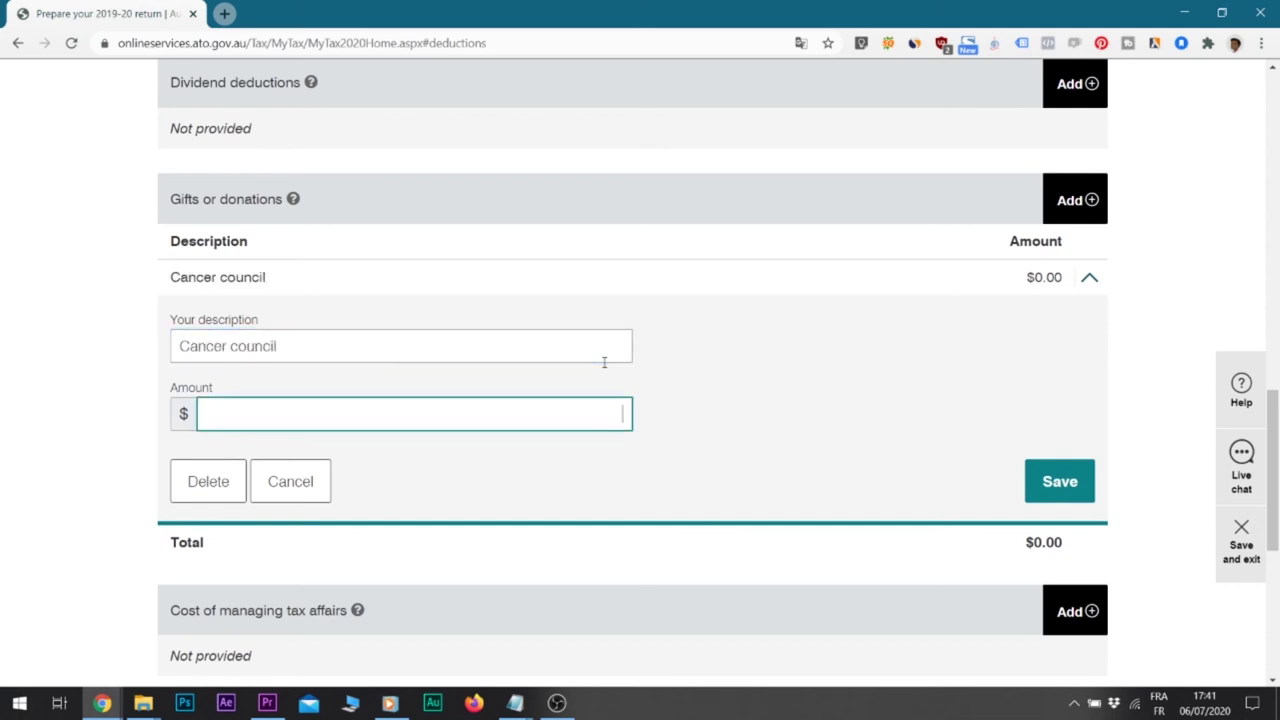
text(200)
key(Return)
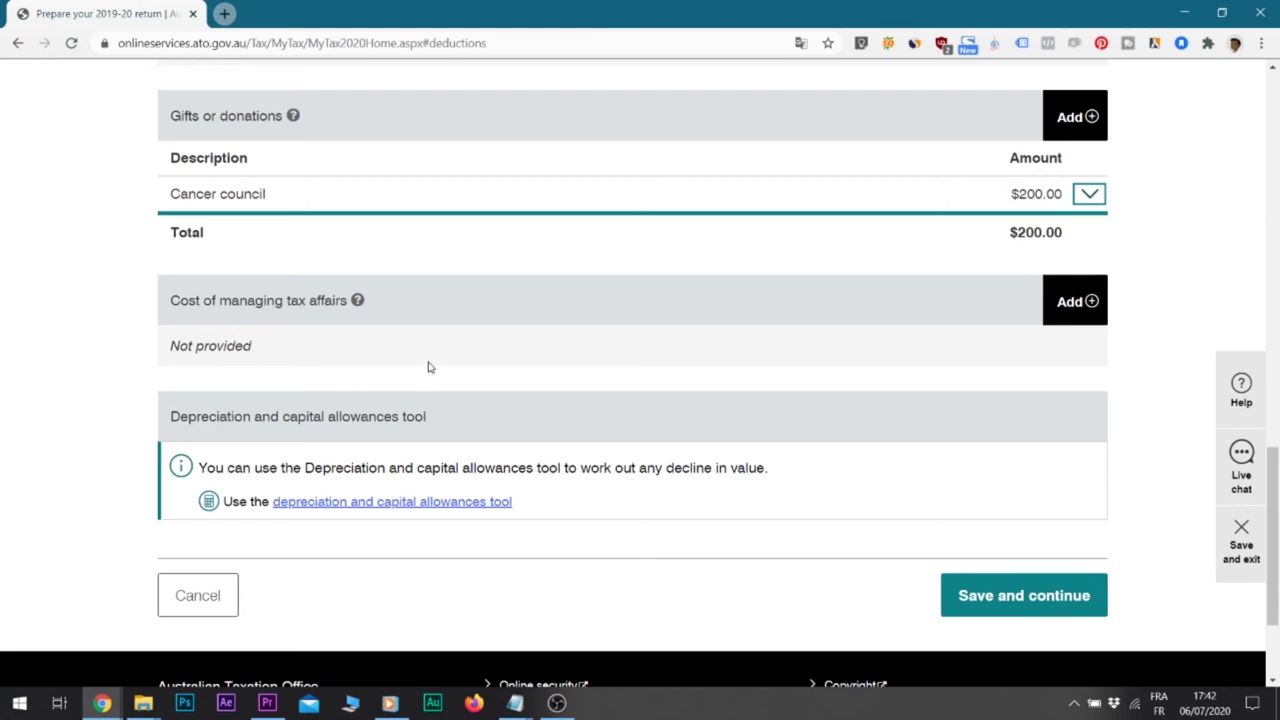
Open the depreciation and capital allowances tool and set the type of taxpayer to Individual
scroll(428, 364, down, 1)
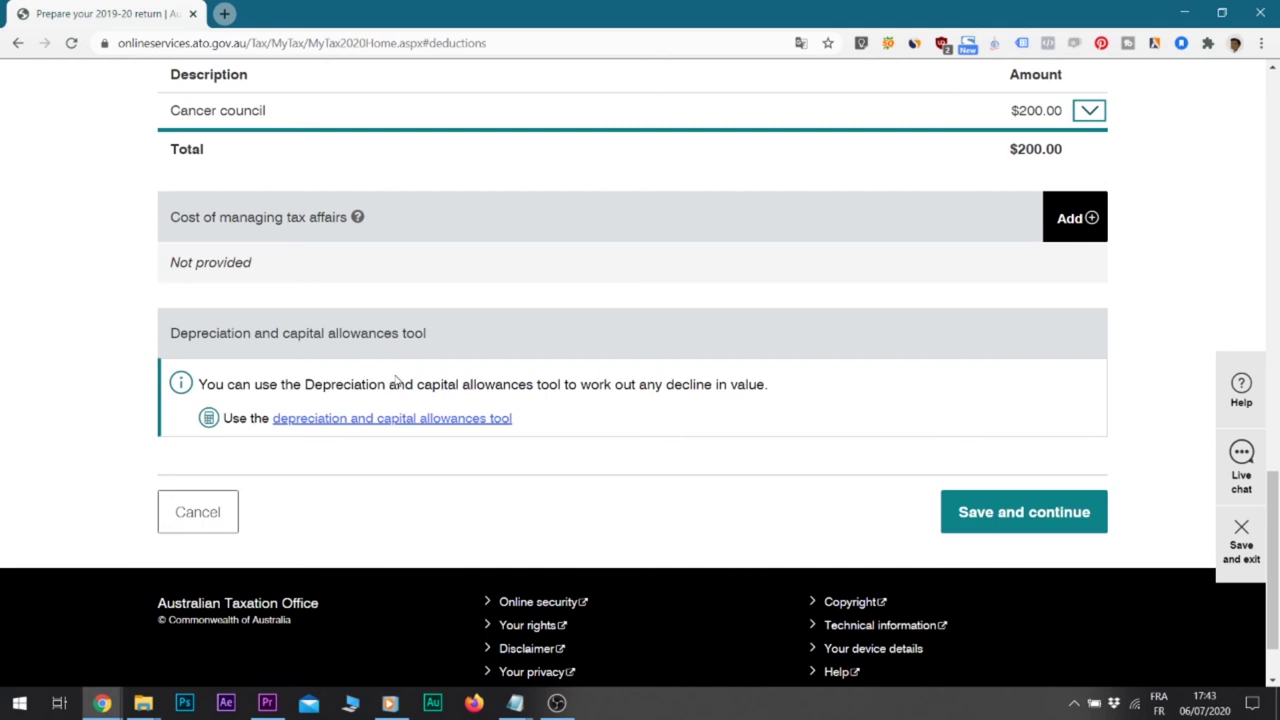
click(338, 420)
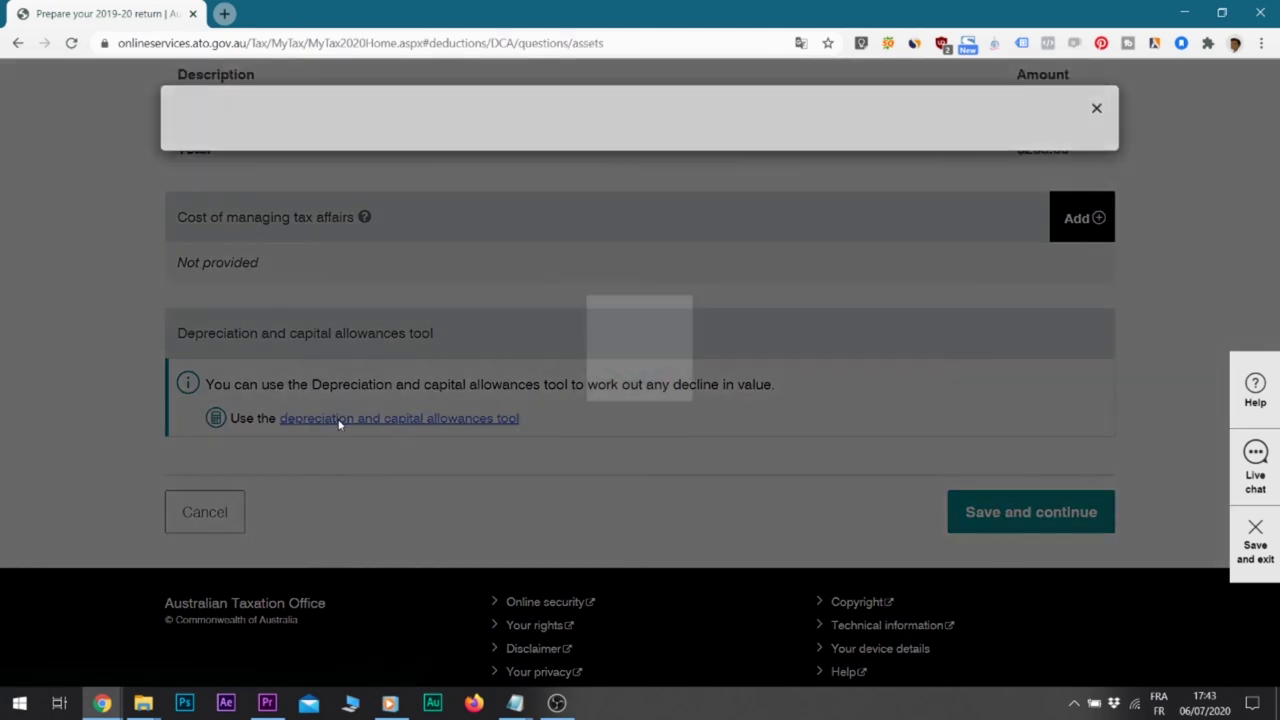
scroll(338, 420, down, 2)
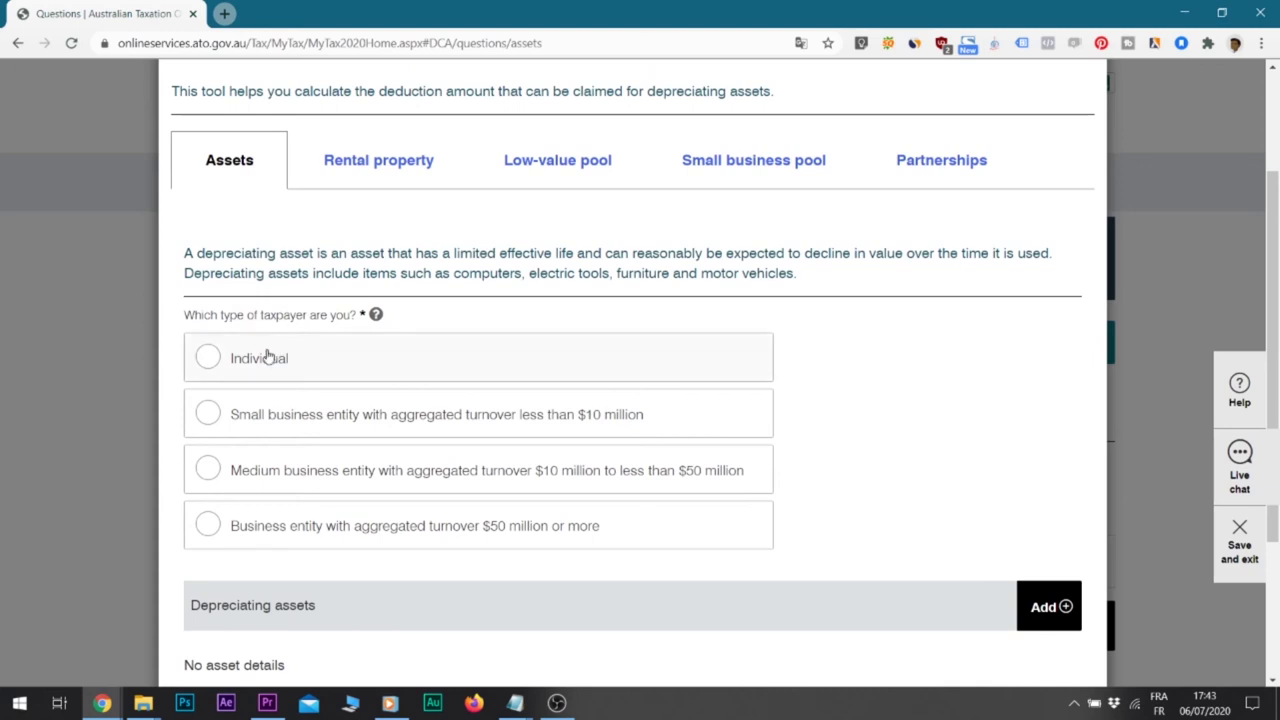
click(209, 359)
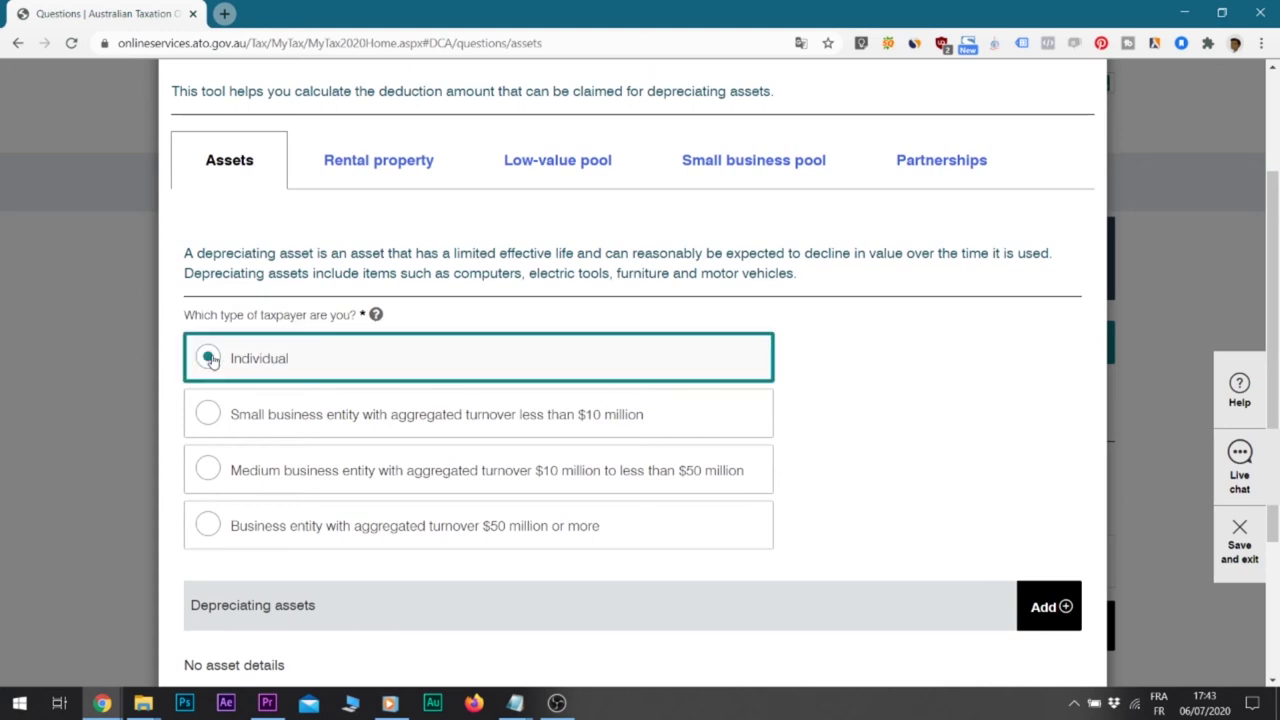
scroll(509, 406, down, 1)
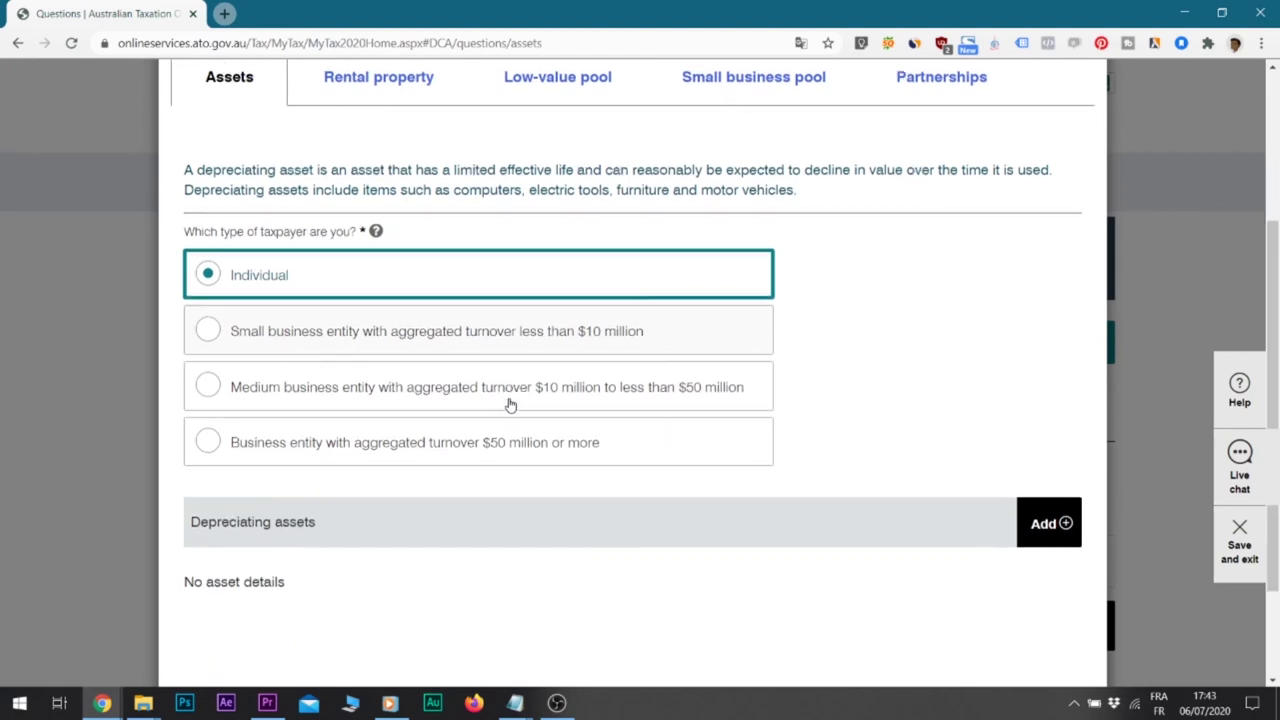
scroll(509, 404, down, 2)
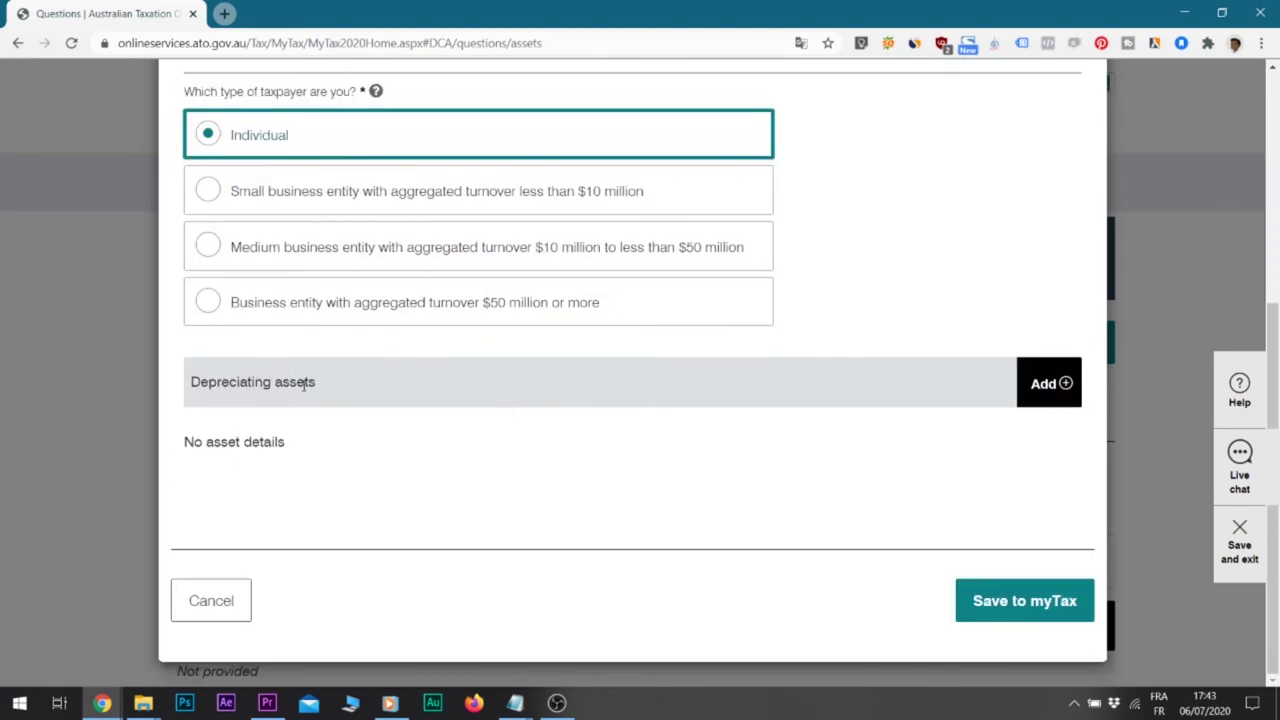
Start a new depreciating asset with the description Laptop and the type Other work related expenses
click(1047, 386)
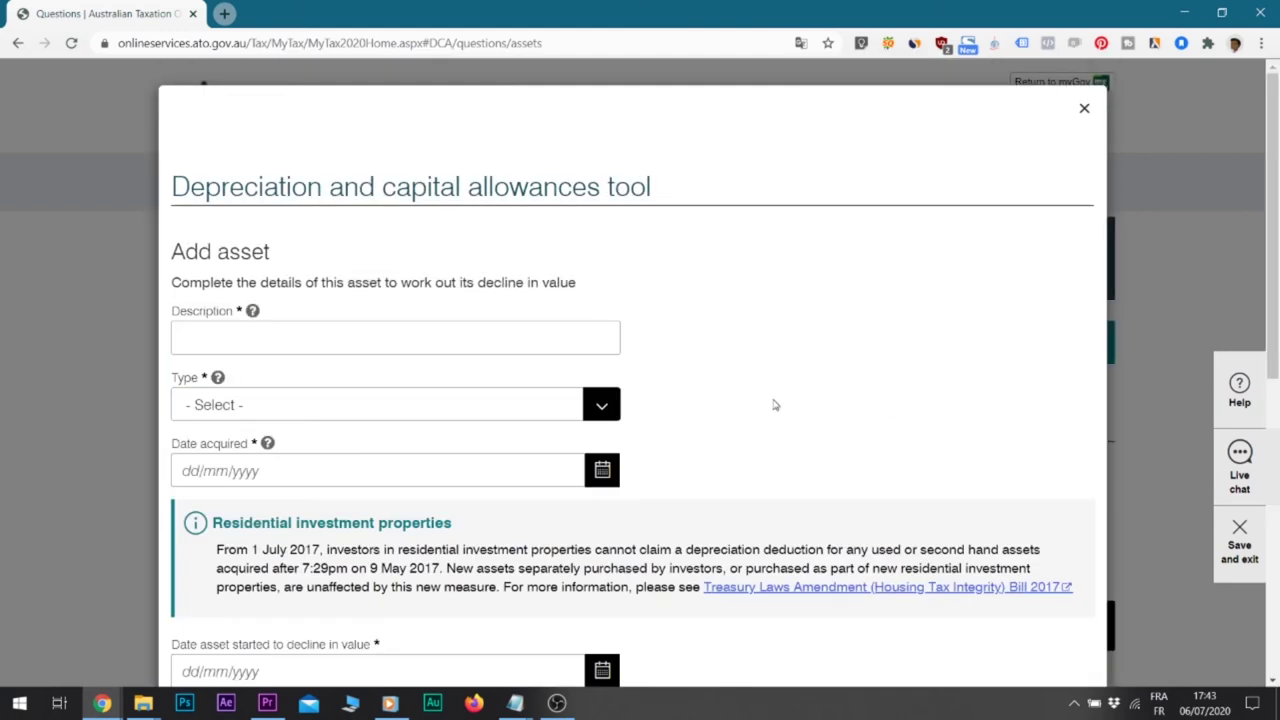
click(501, 334)
text(Laptop)
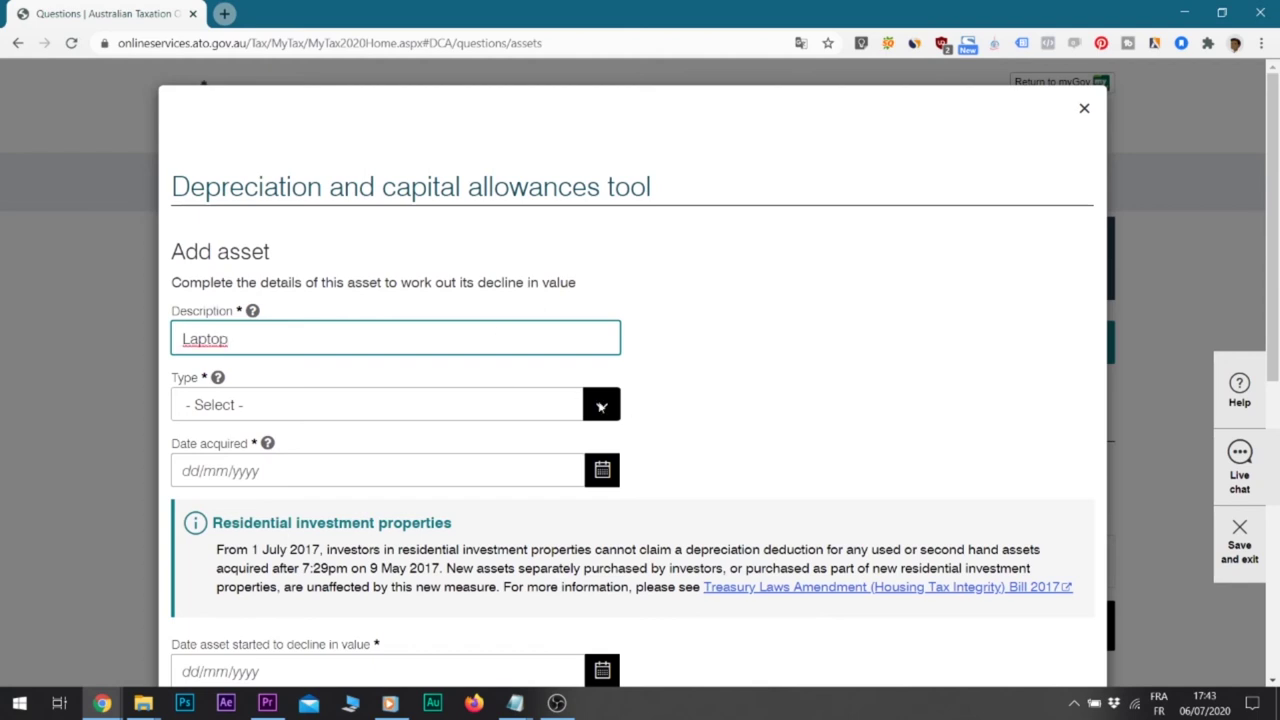
click(601, 406)
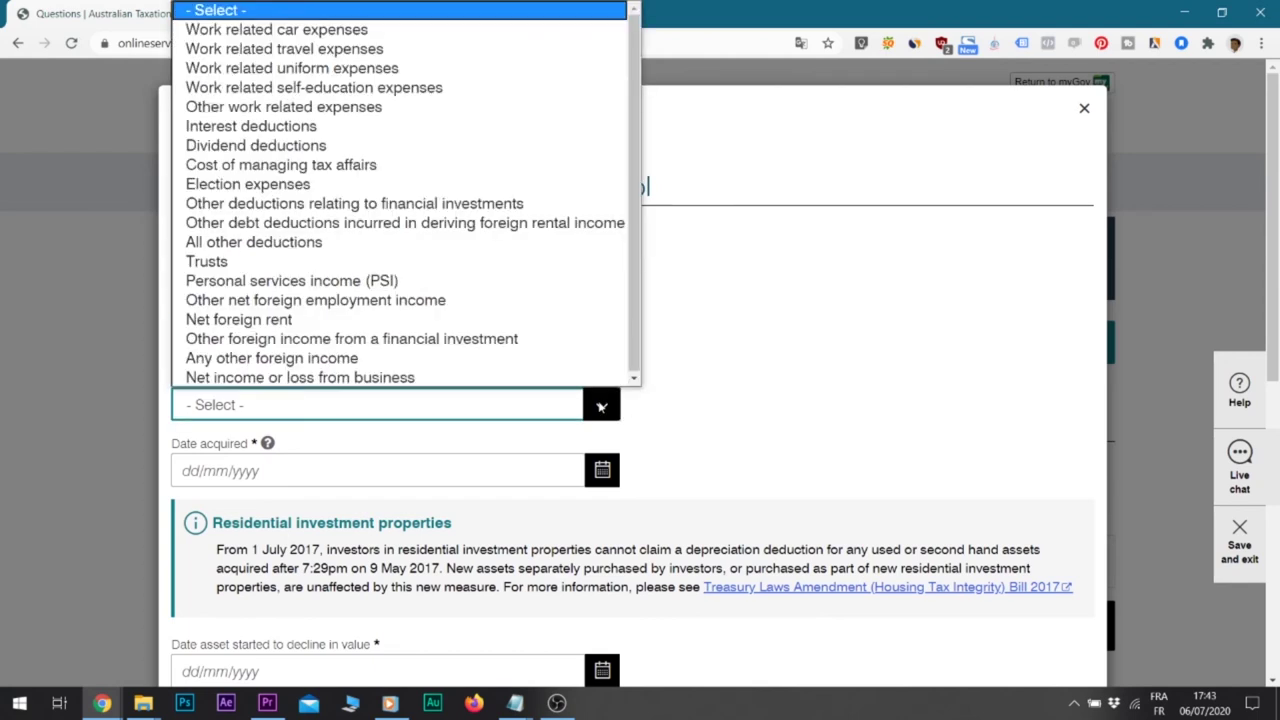
click(601, 406)
click(600, 418)
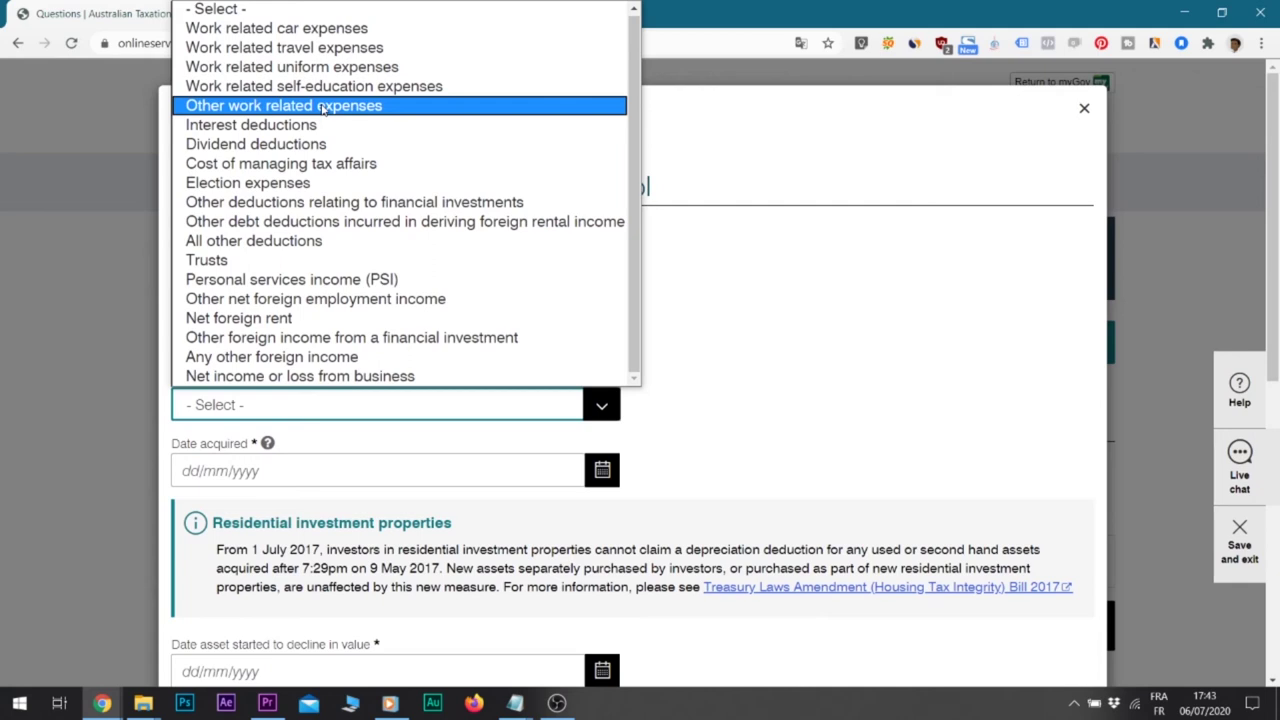
click(257, 110)
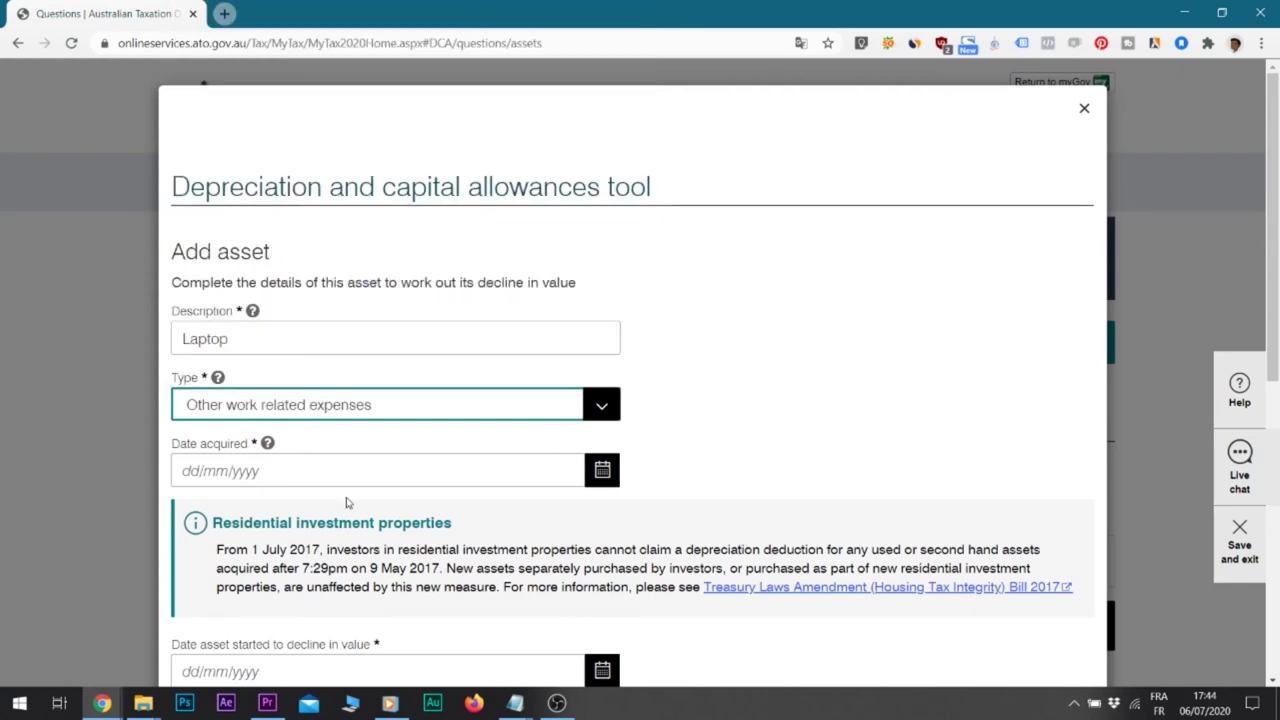
Set the laptop's date acquired to 13/05/2020
click(296, 479)
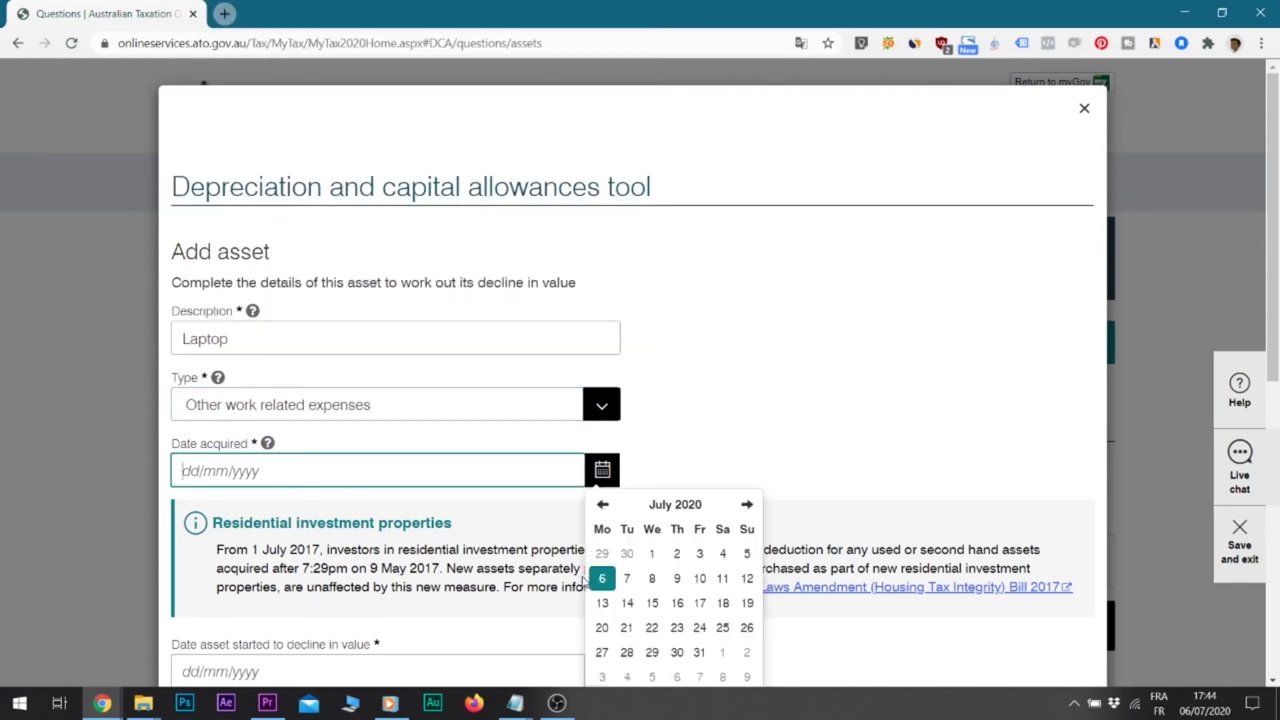
click(602, 504)
click(602, 504)
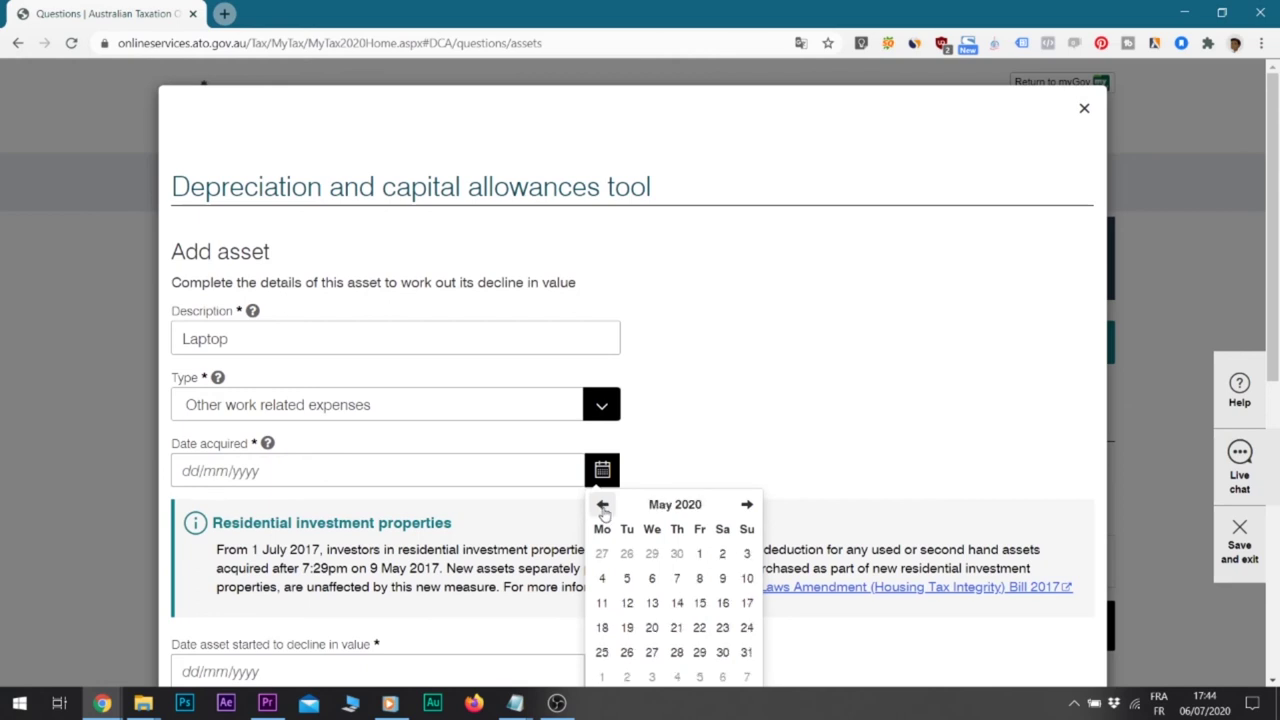
click(652, 603)
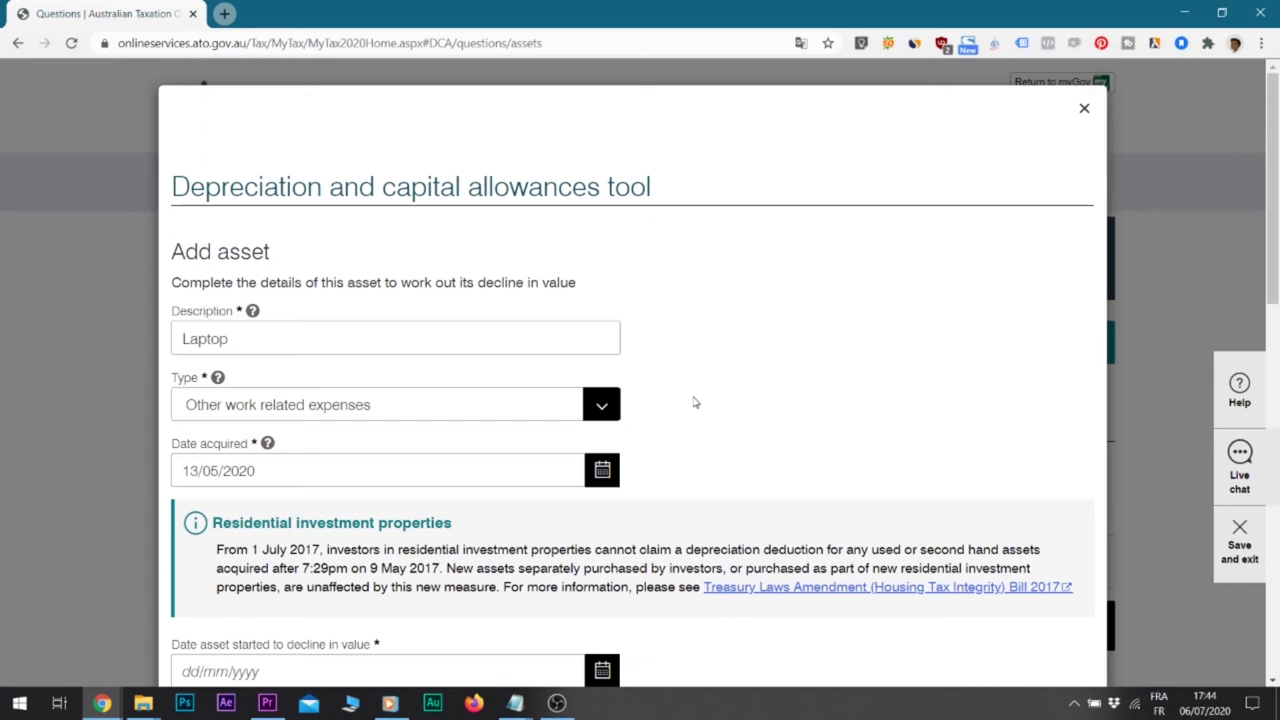
Set the date the laptop started to decline in value to 13/05/2020
scroll(716, 385, down, 3)
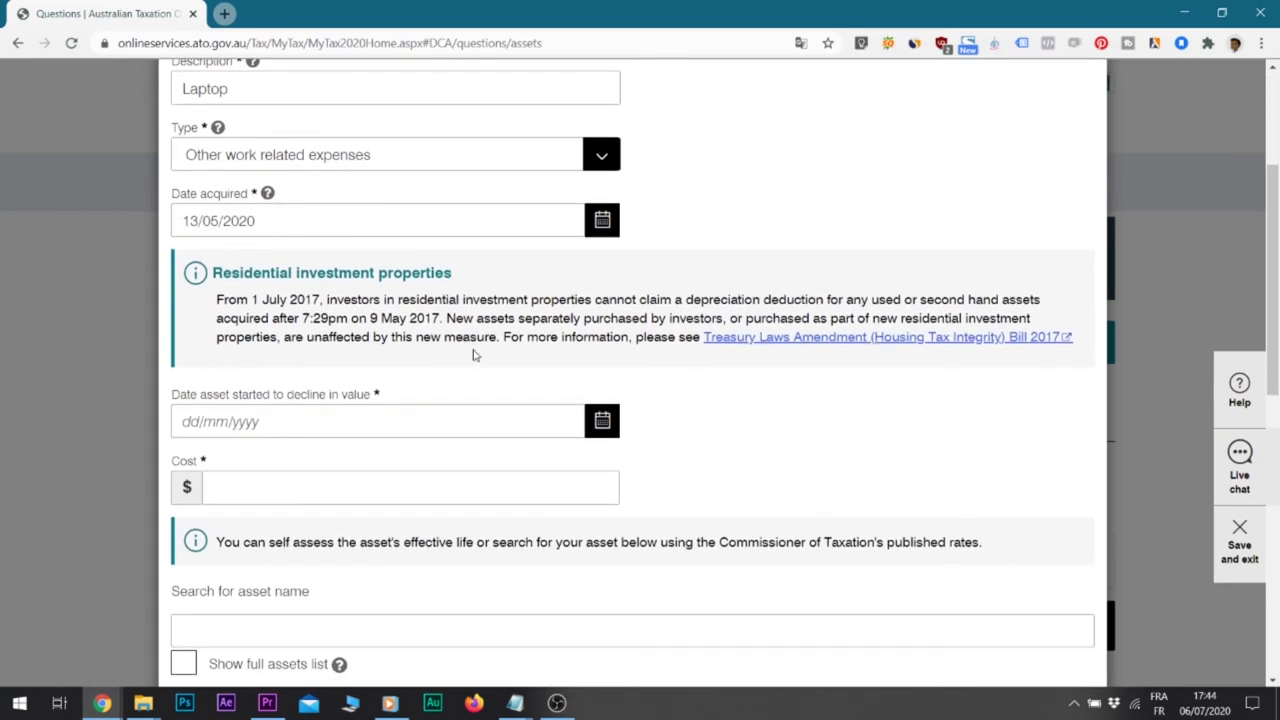
click(282, 430)
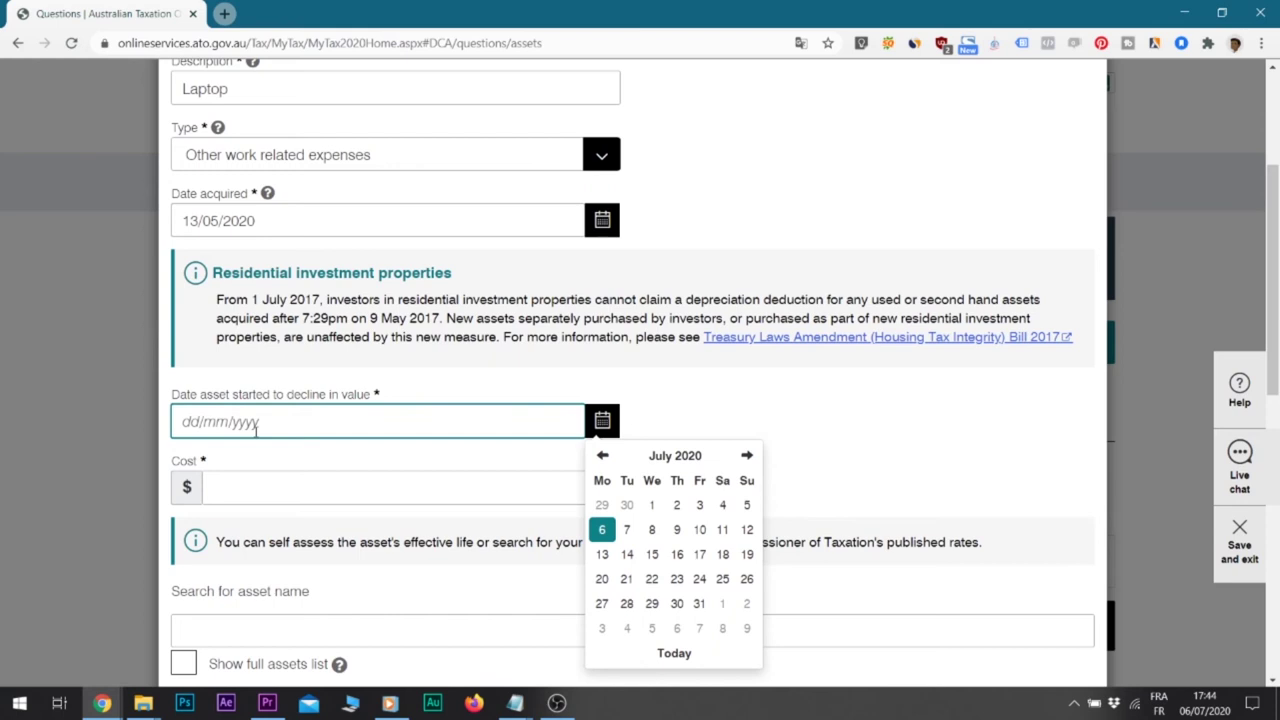
text(1)
key(BackSpace)
text(13/)
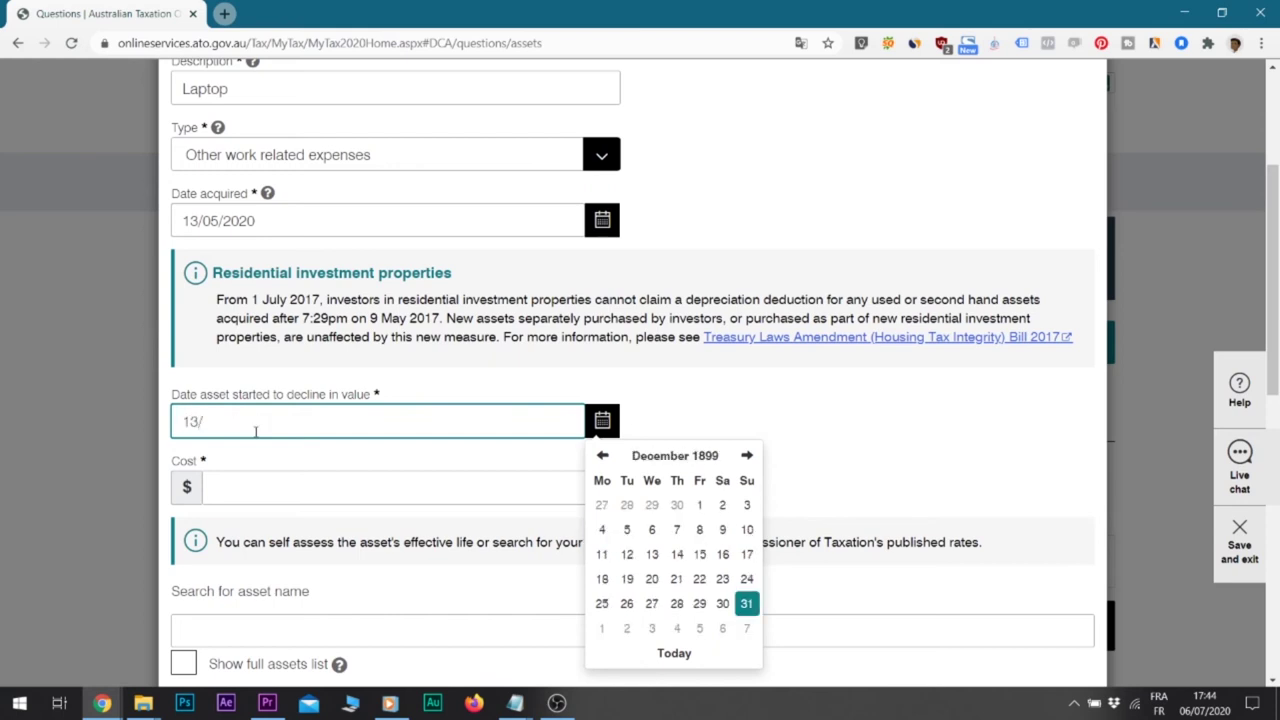
text(05/2020)
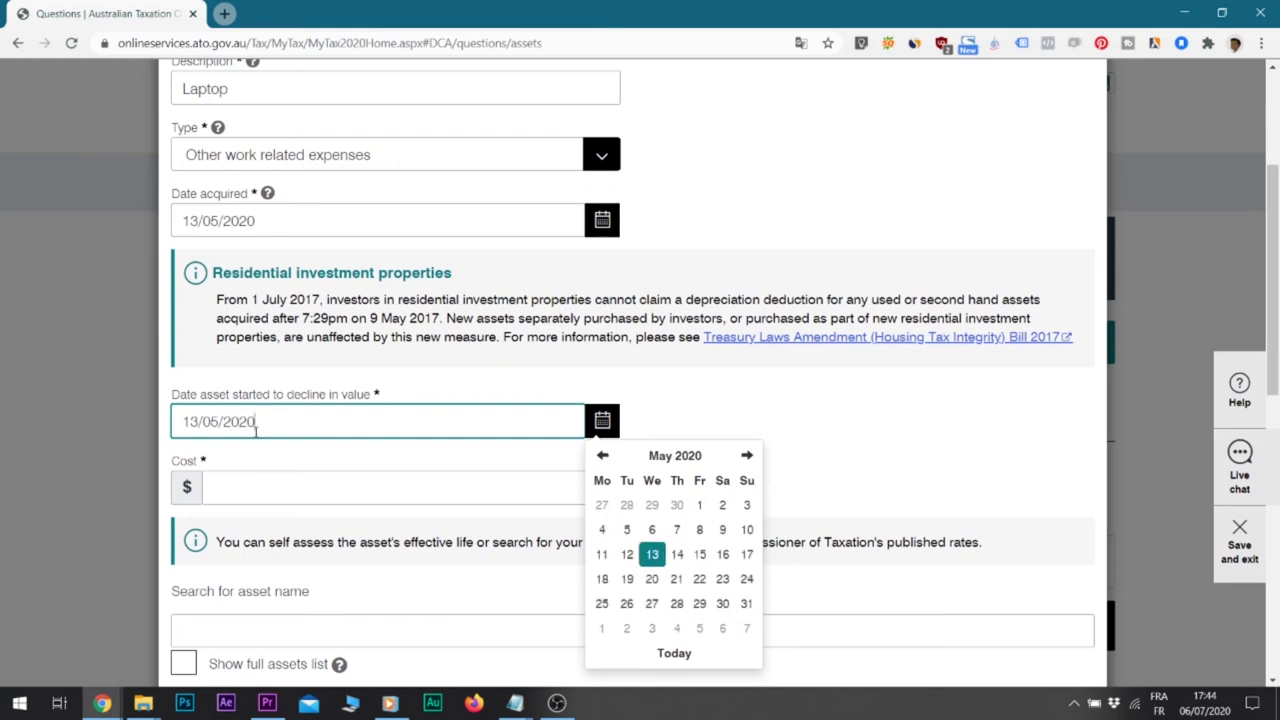
Enter a cost of 1500.00 dollars for the laptop
click(445, 492)
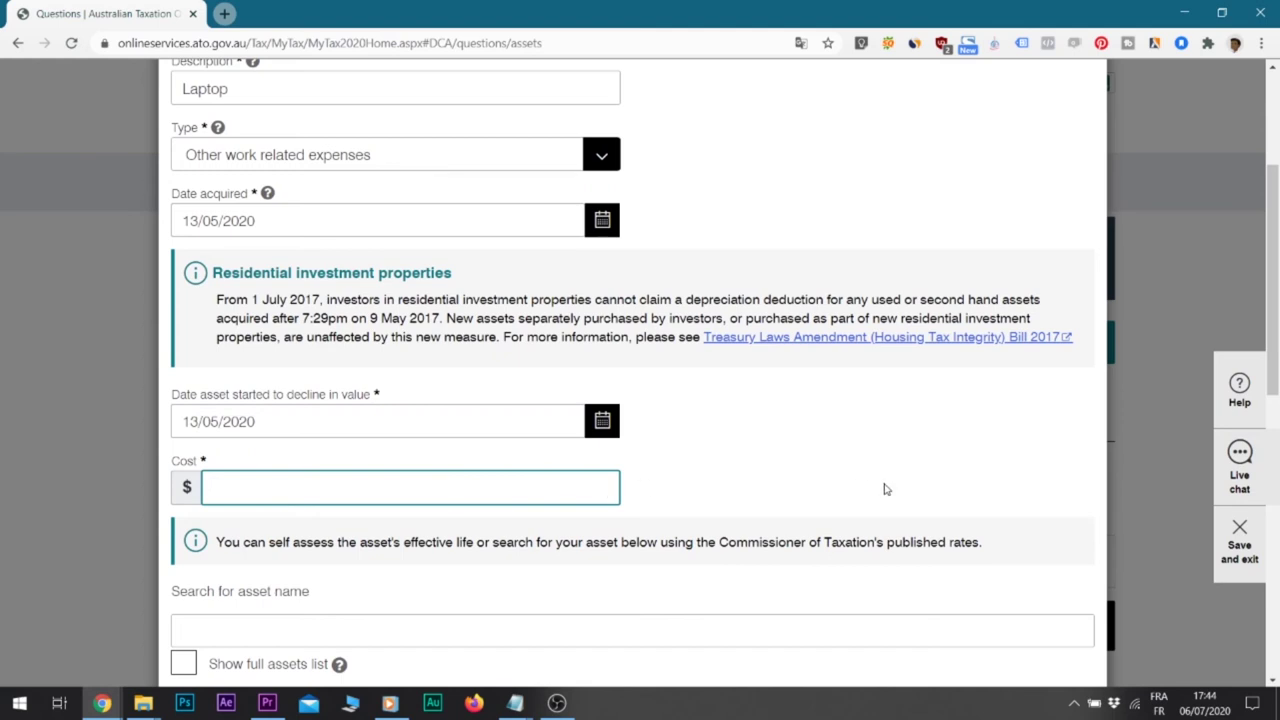
text(1500)
click(785, 456)
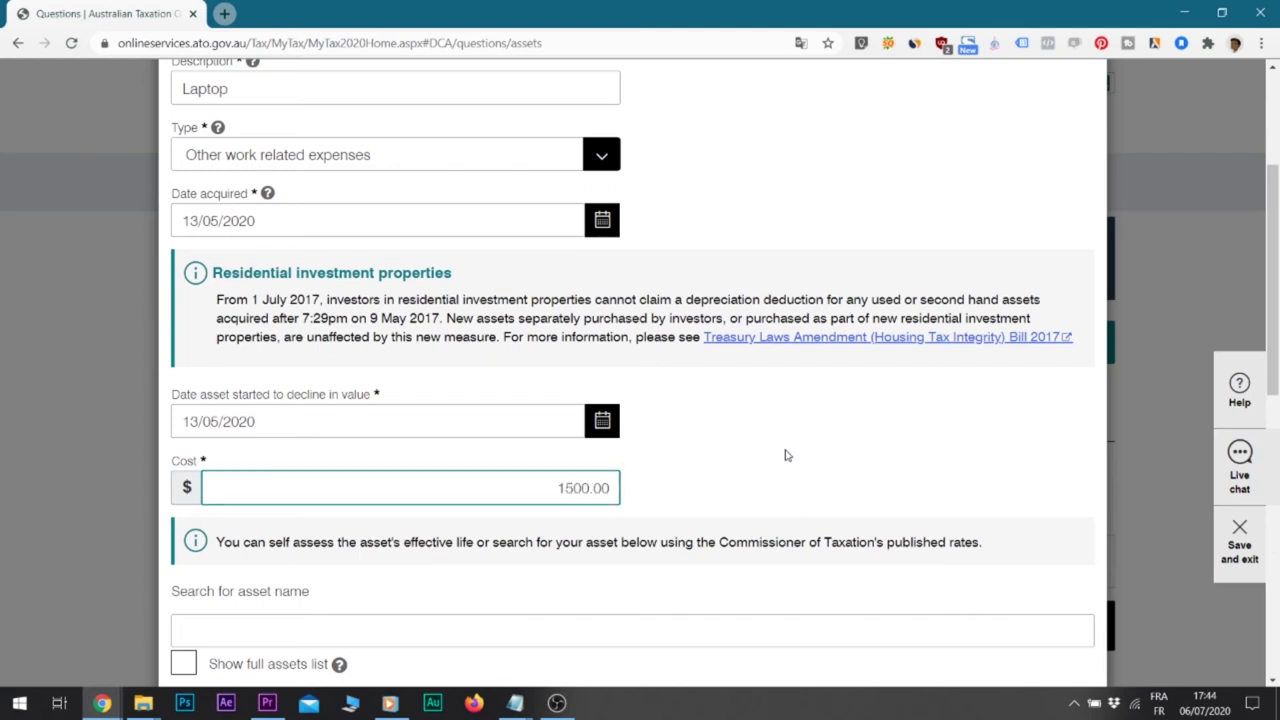
Search the published assets for laptop and choose Computers and computer equipment - Mobile/portable computers (including laptops, tablets)
scroll(785, 456, down, 3)
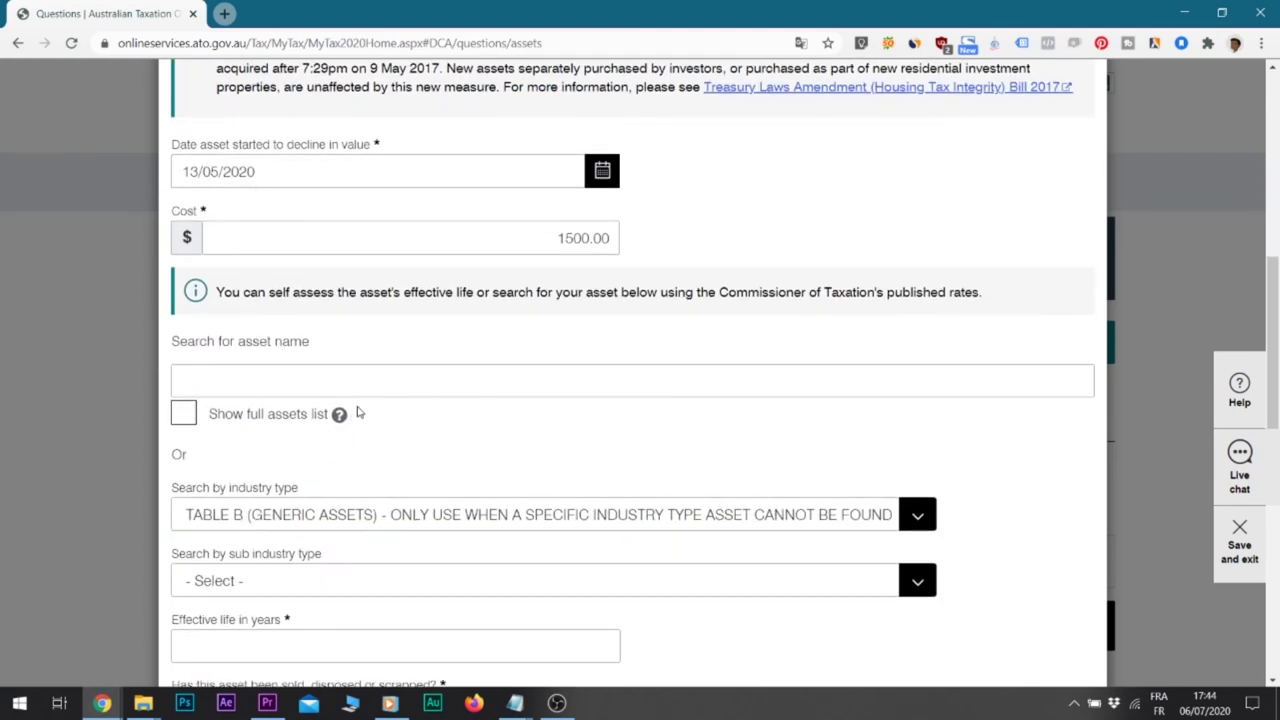
click(216, 389)
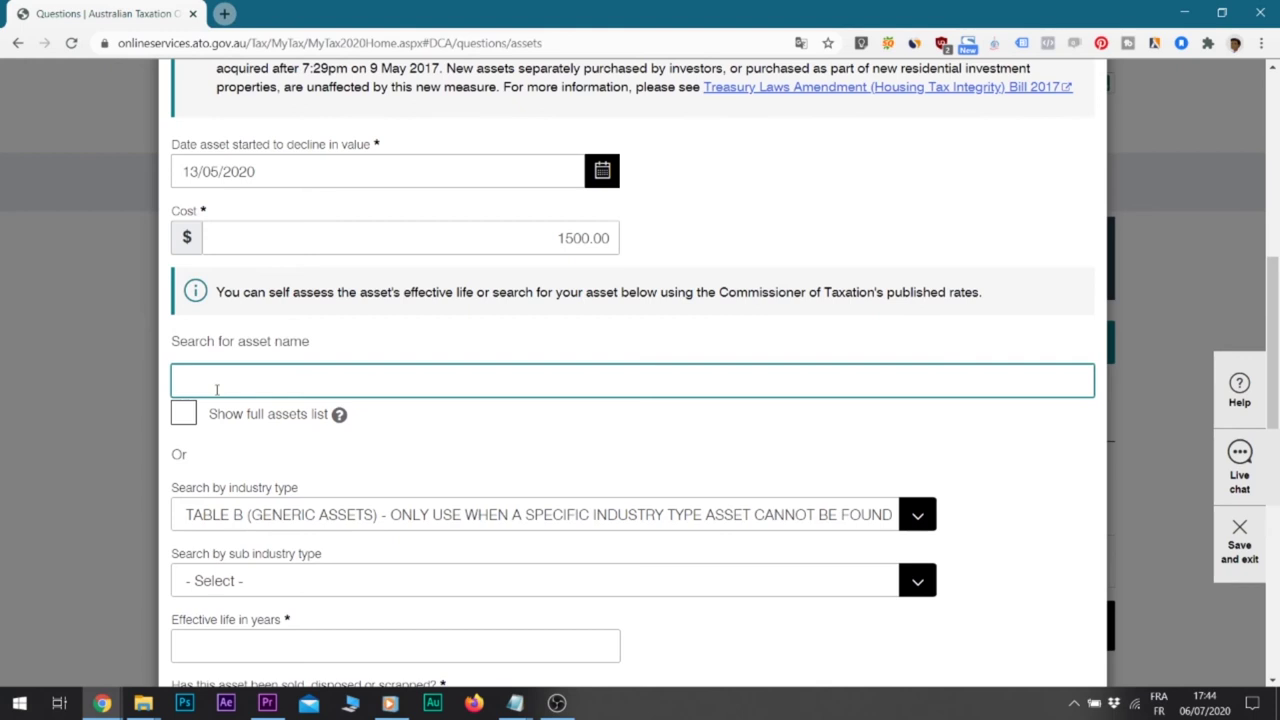
text(lap)
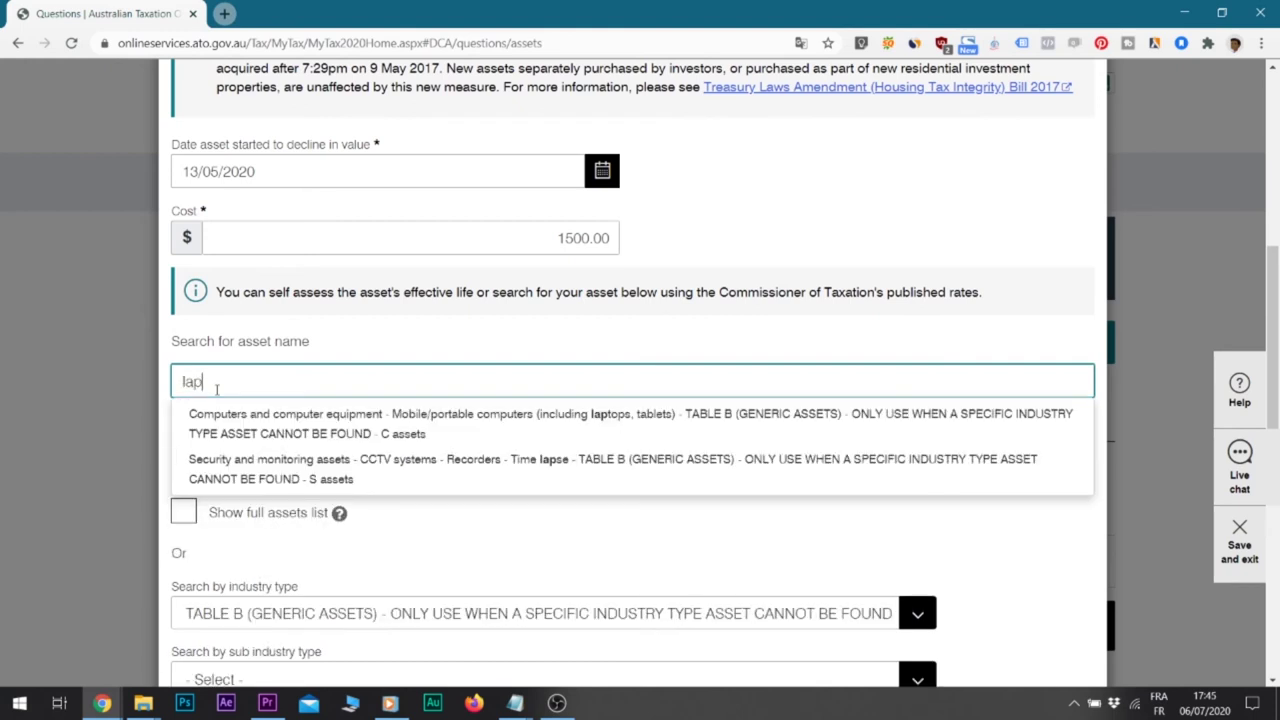
text(top)
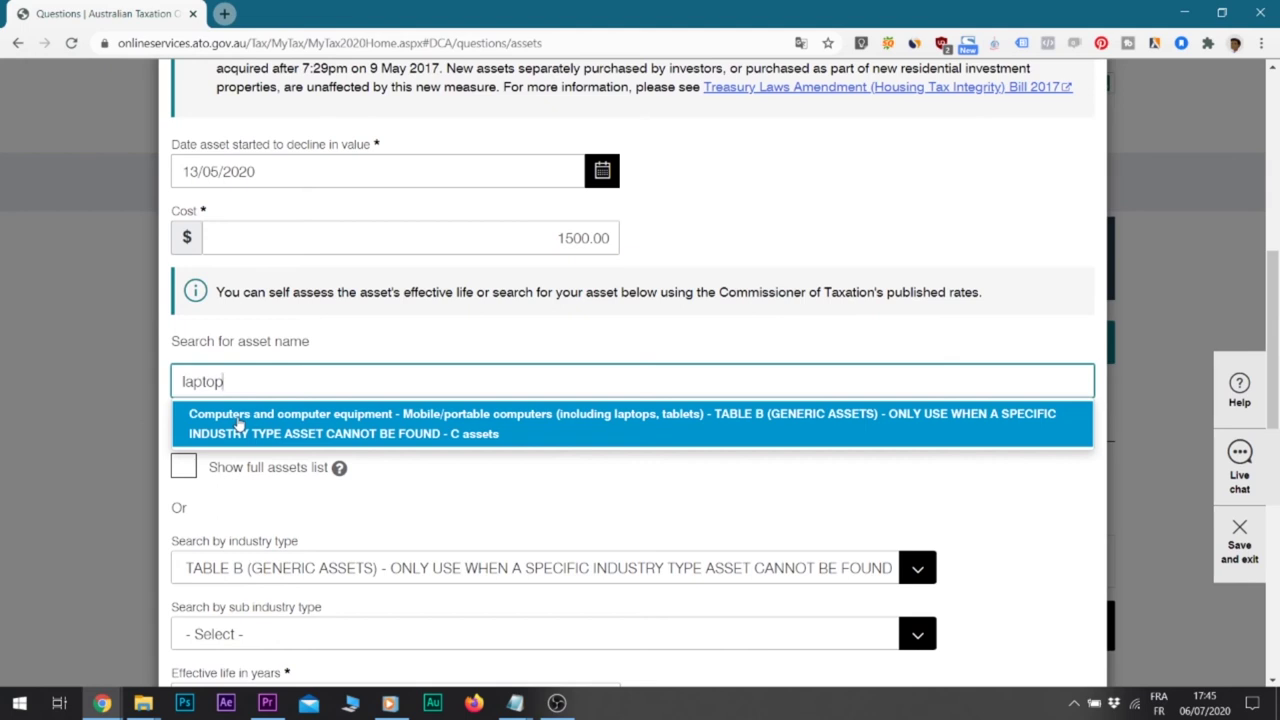
click(240, 425)
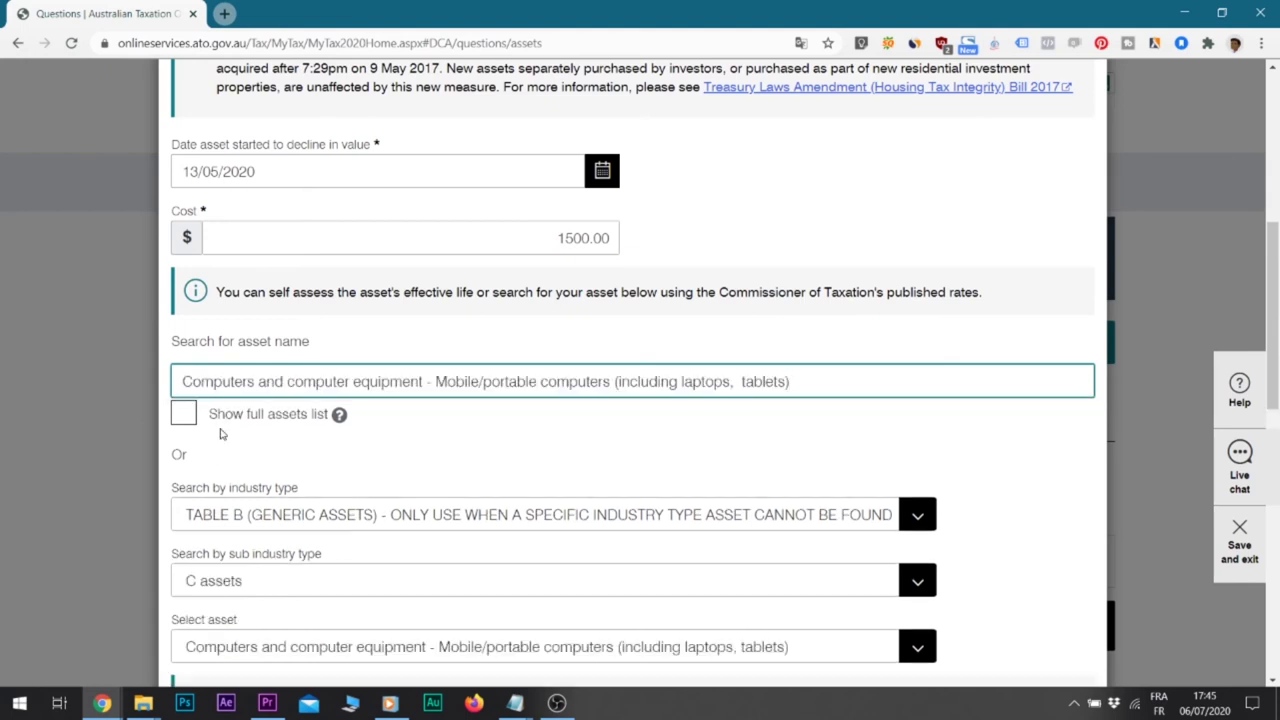
Answer No to having self-assessed the laptop's effective life and No to it having been sold, disposed or scrapped
scroll(218, 430, down, 2)
scroll(220, 432, down, 3)
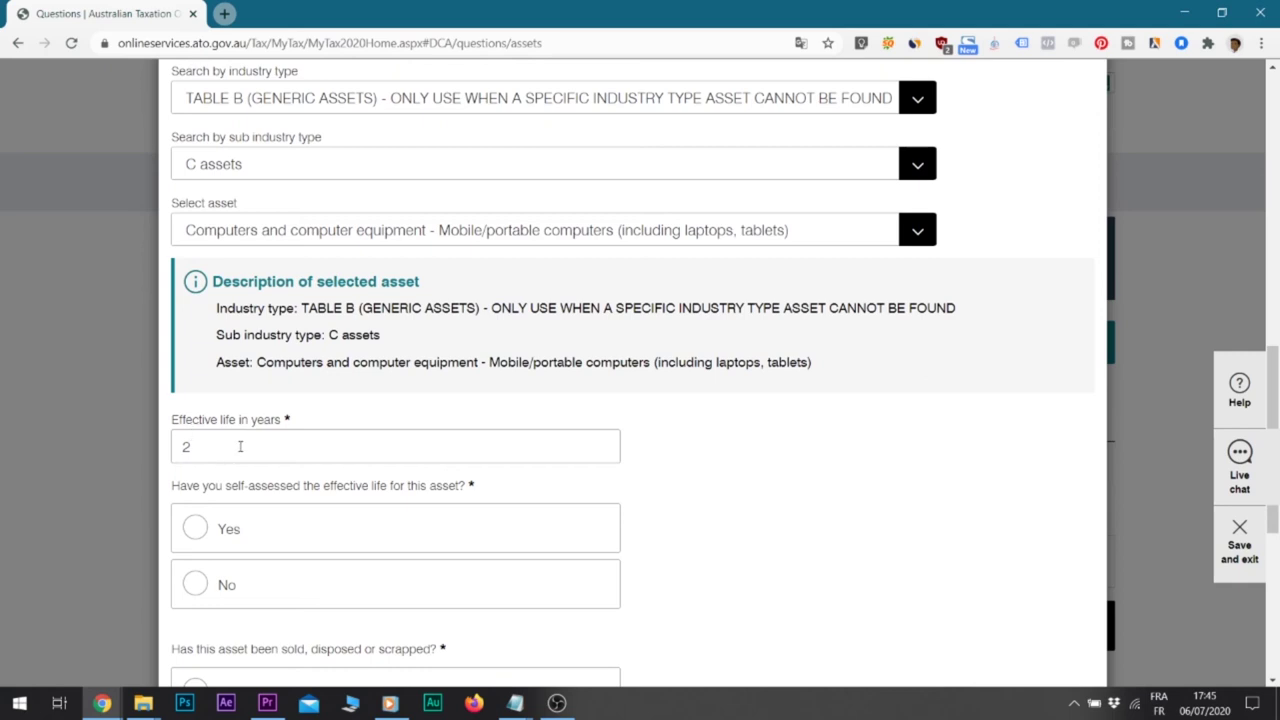
scroll(240, 446, down, 1)
scroll(240, 448, down, 1)
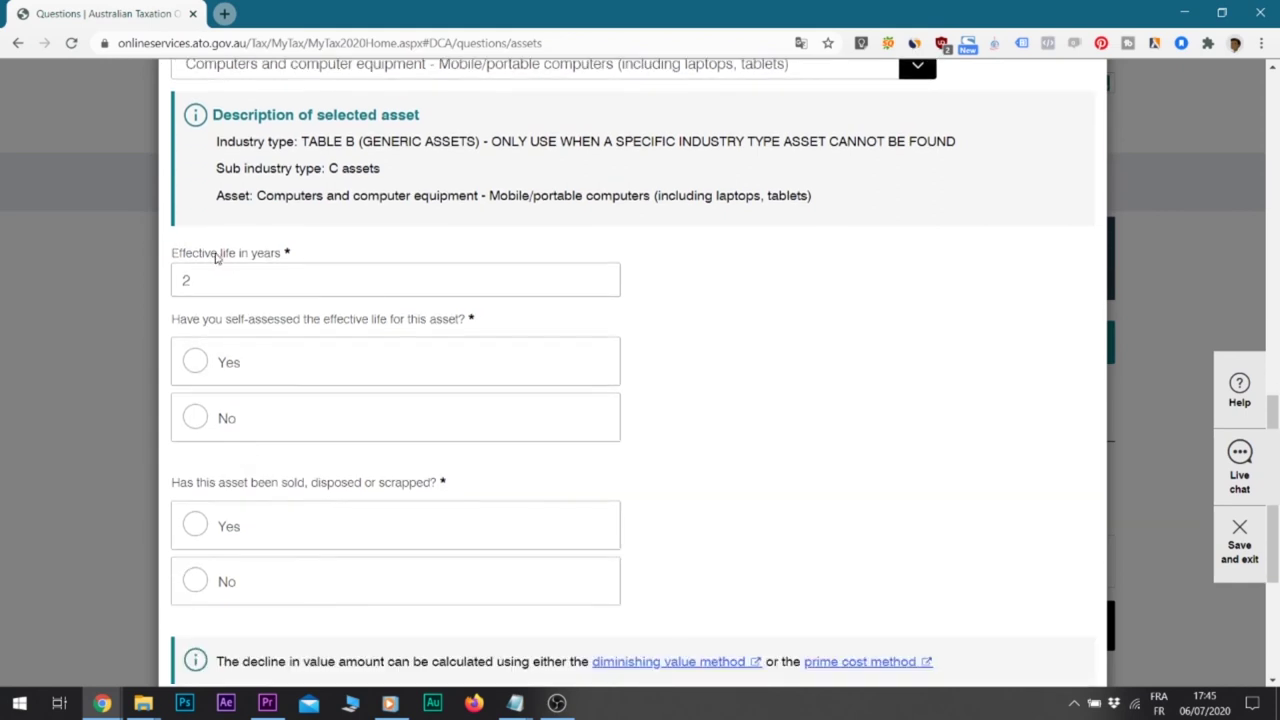
scroll(270, 272, down, 2)
scroll(270, 272, up, 2)
scroll(244, 362, up, 1)
scroll(244, 362, up, 1)
scroll(244, 362, down, 2)
click(209, 426)
scroll(251, 424, down, 1)
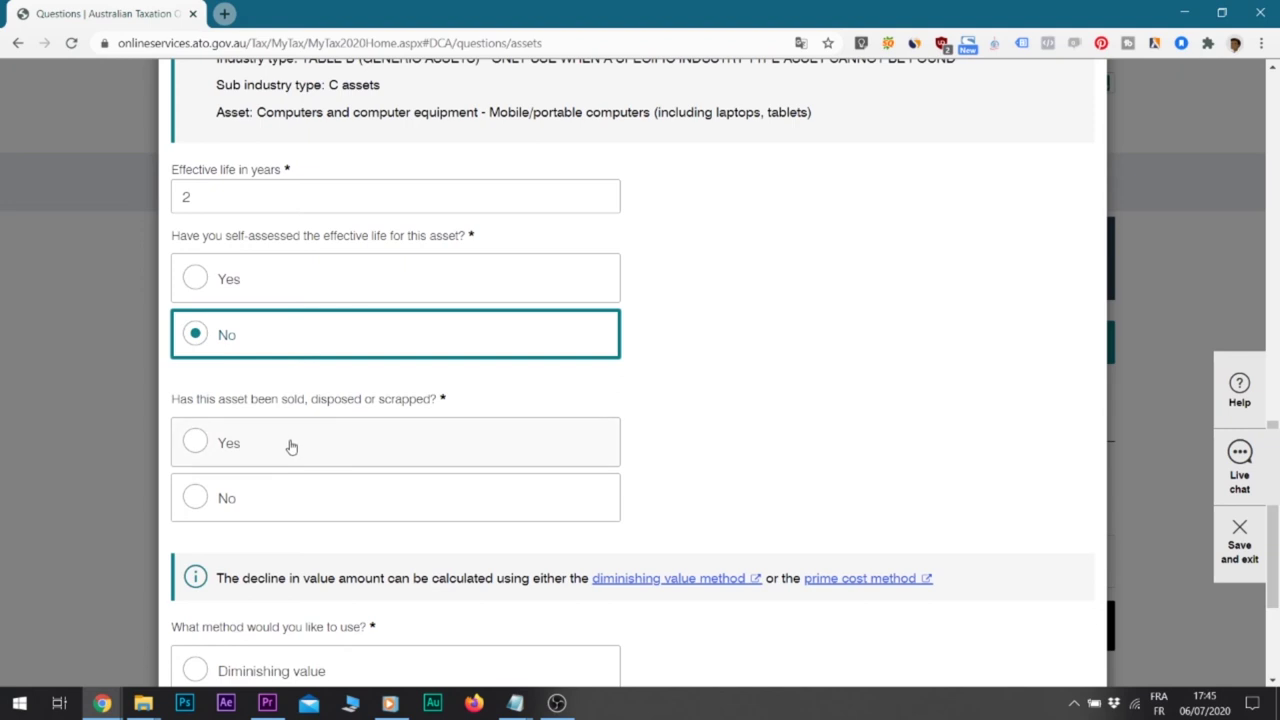
scroll(291, 447, down, 1)
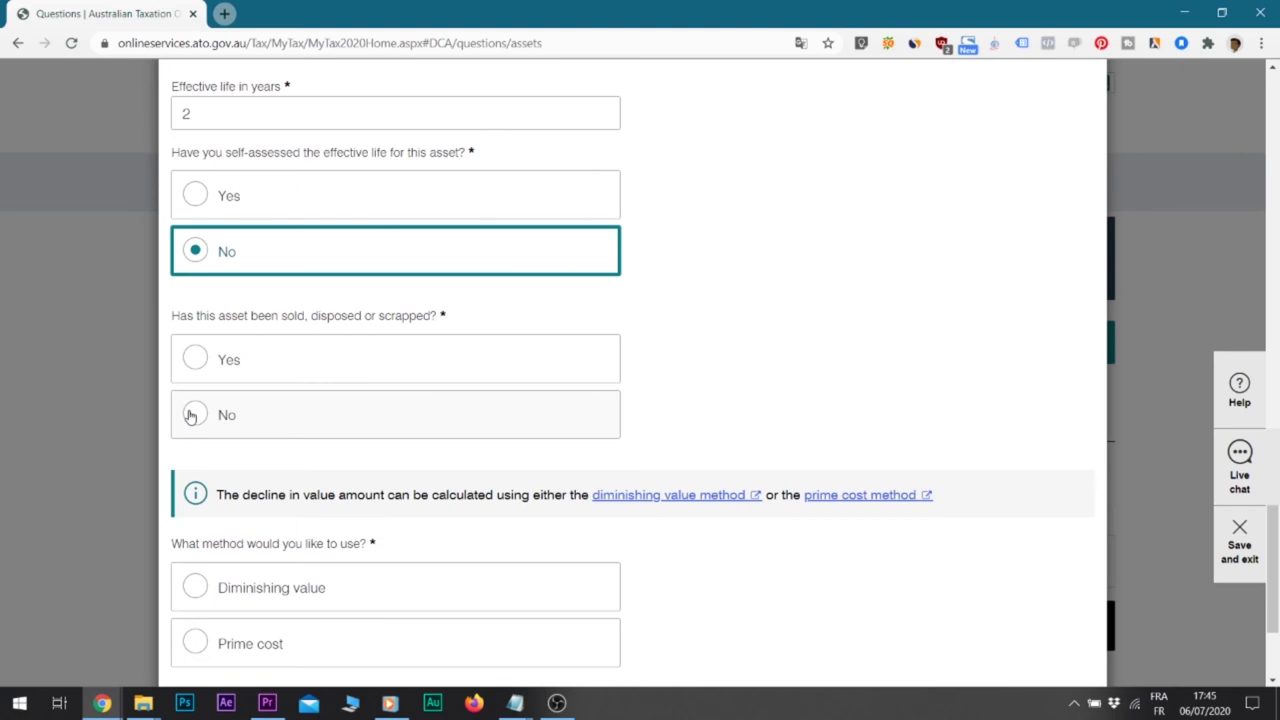
click(196, 421)
Choose the Prime cost method and answer No to second element costs, recalculated effective life and opening value adjustments
scroll(366, 403, down, 2)
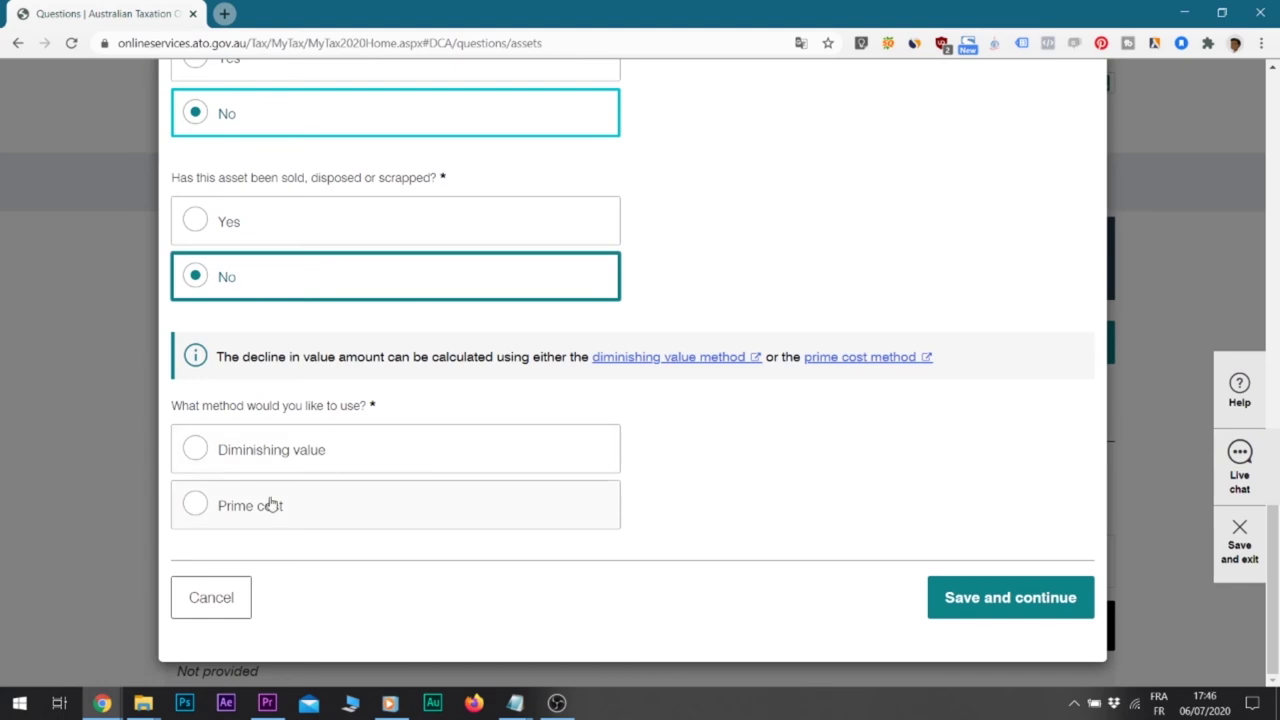
click(197, 506)
scroll(340, 480, down, 2)
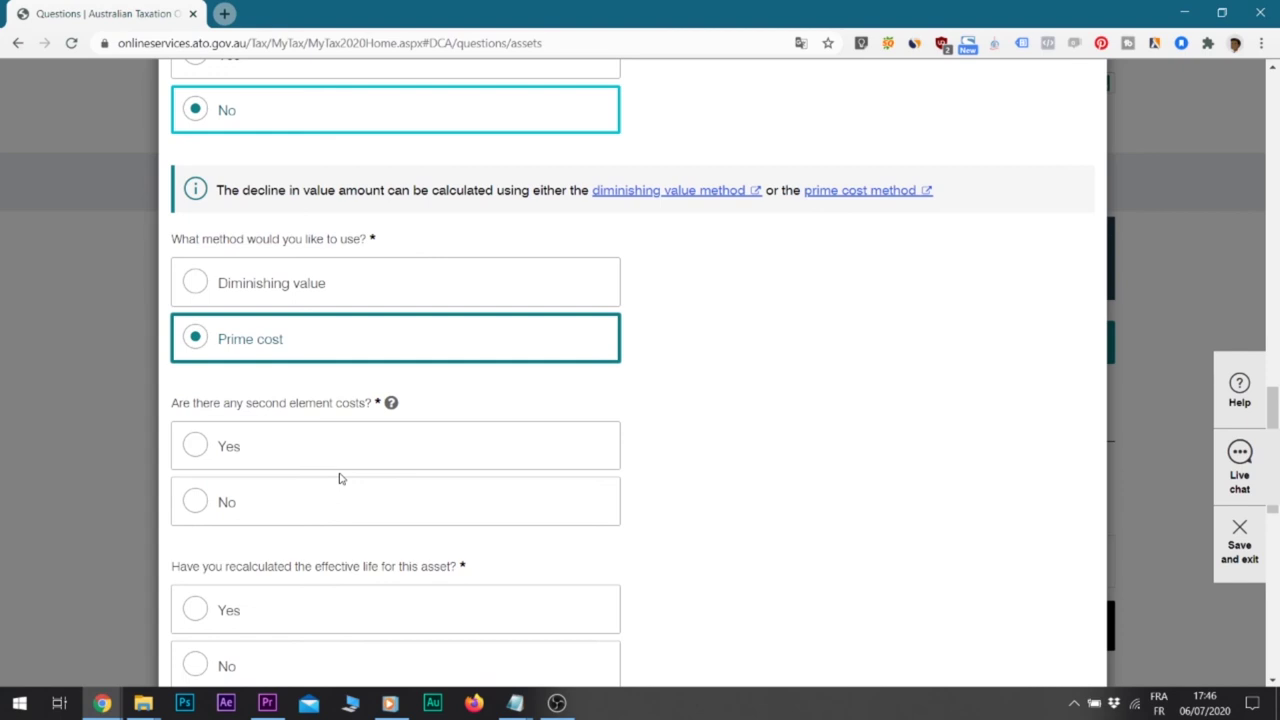
scroll(339, 479, down, 1)
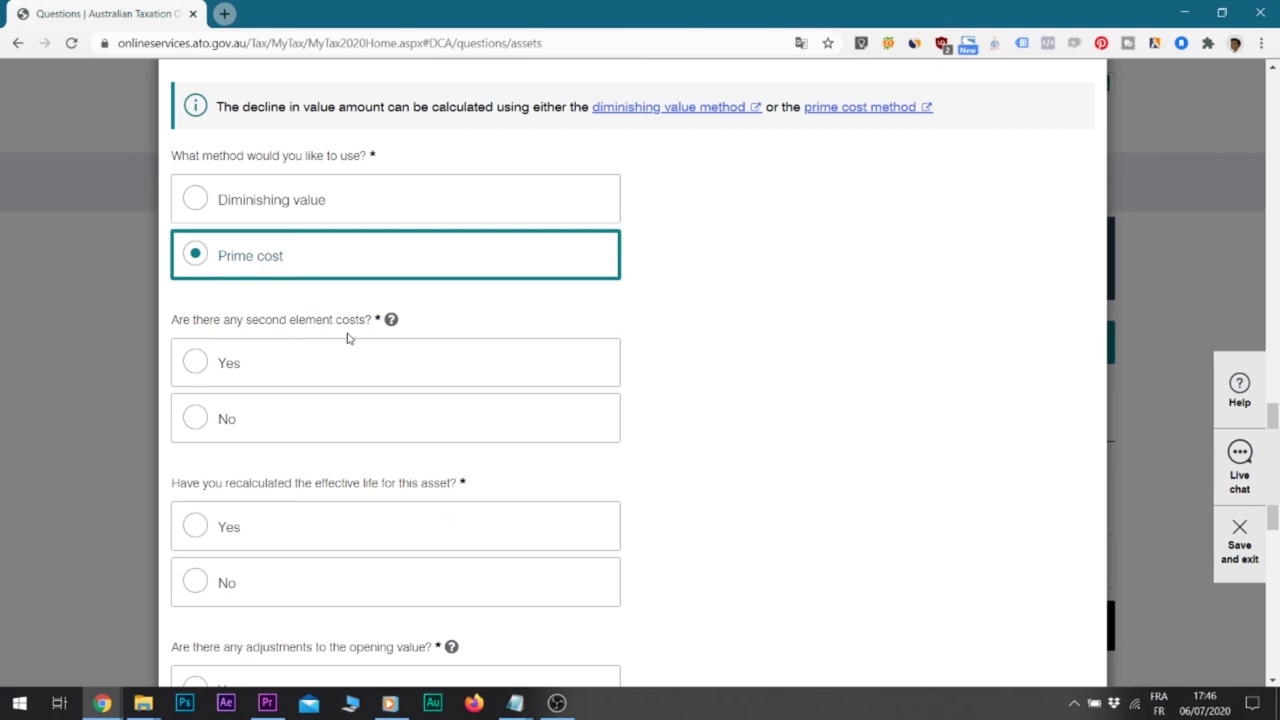
click(200, 418)
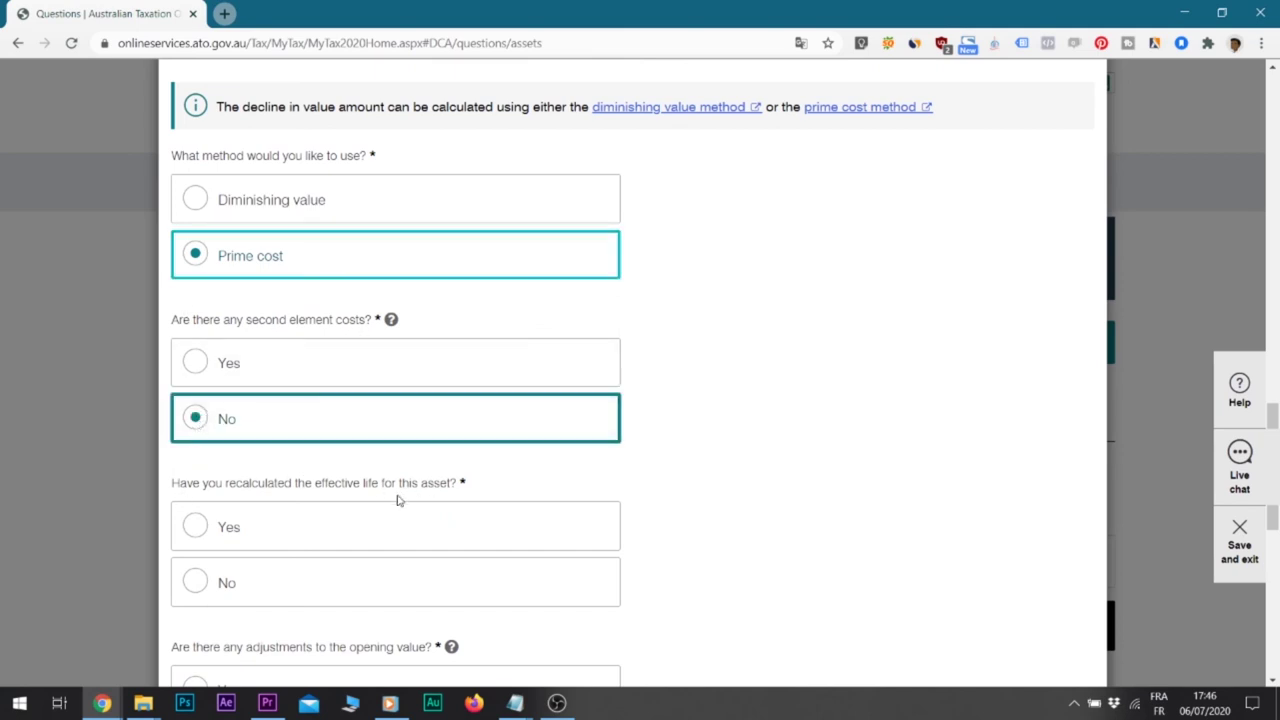
click(200, 585)
scroll(303, 540, down, 3)
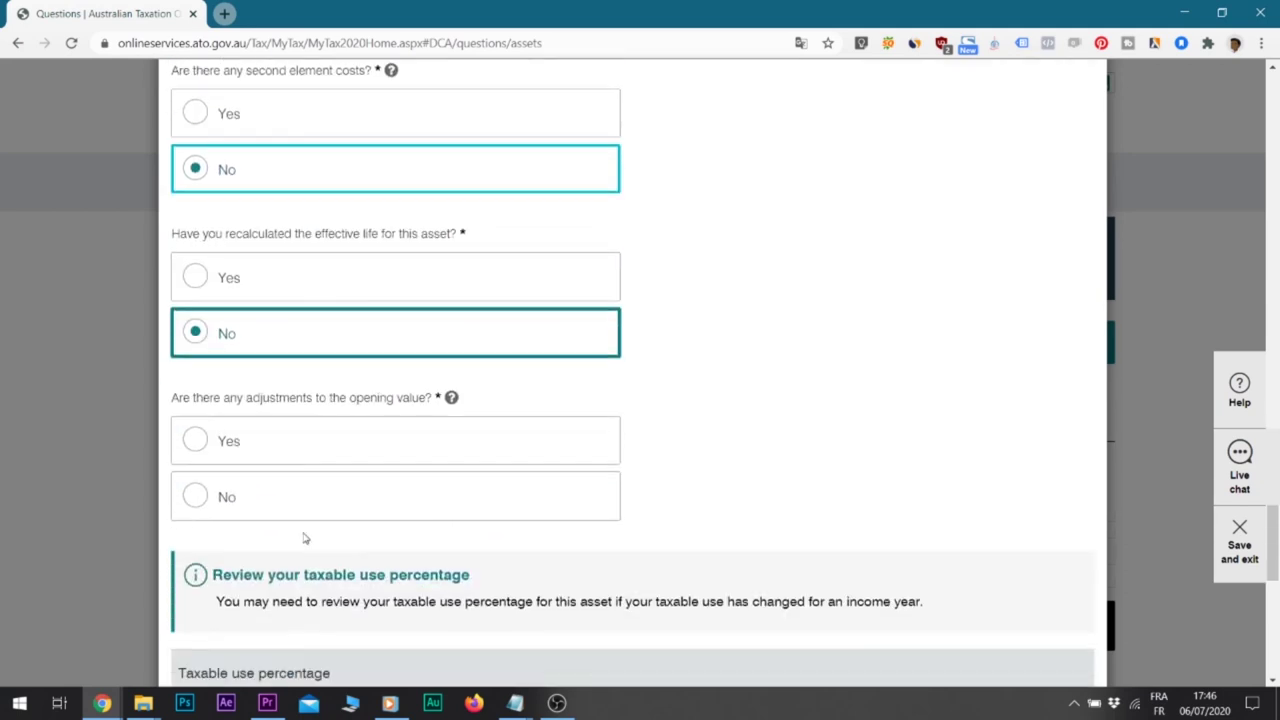
click(200, 496)
Set the laptop's taxable use percentage for income year 2020 to 80% and save it
scroll(523, 400, down, 5)
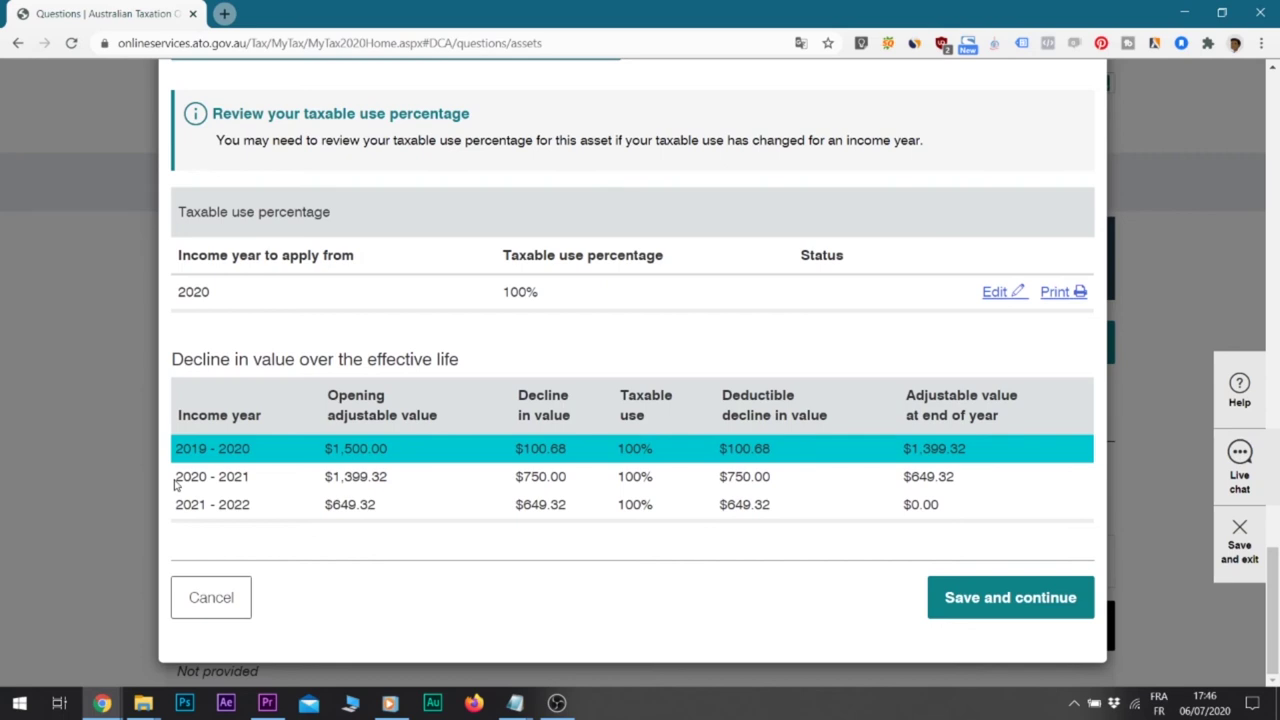
drag(176, 477, 612, 482)
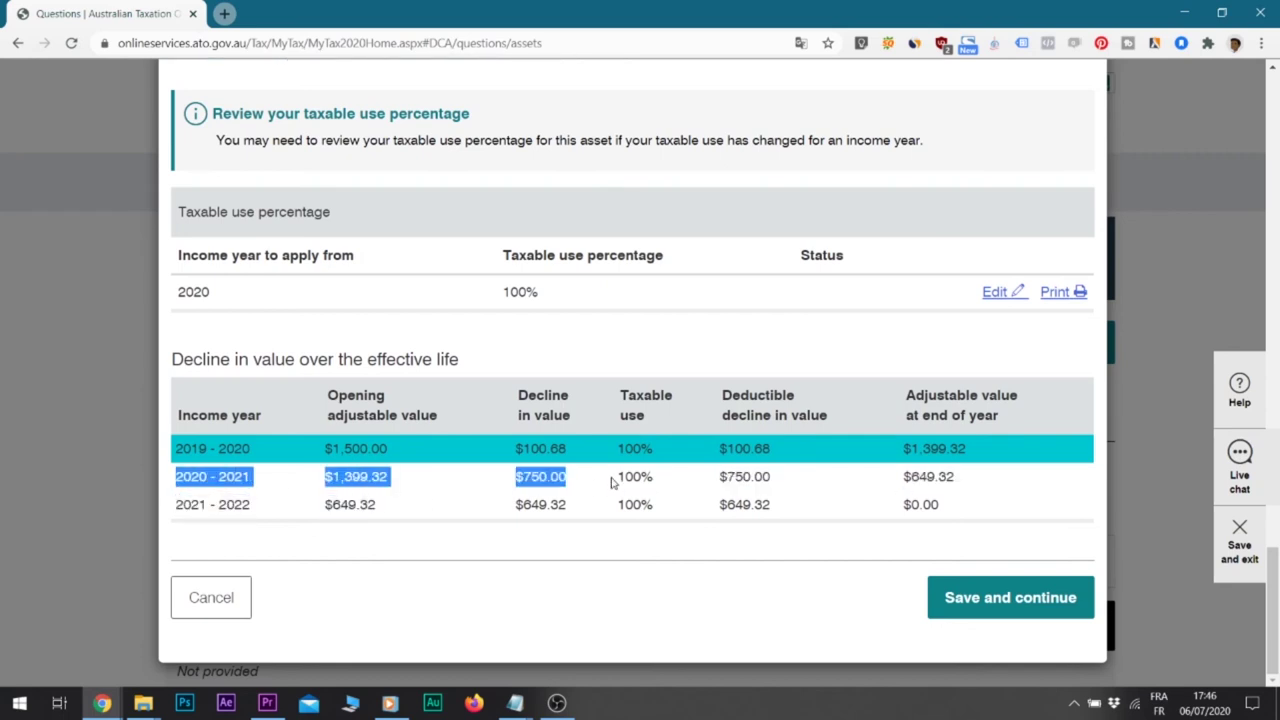
drag(569, 477, 514, 477)
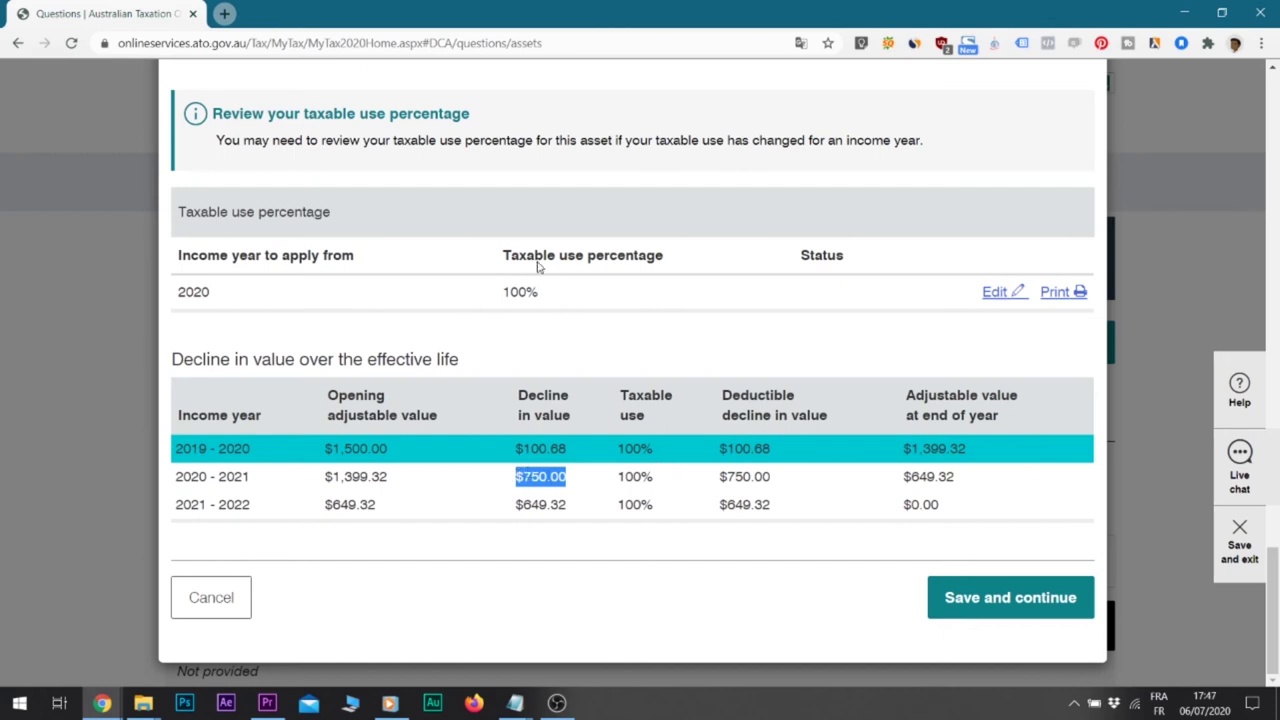
drag(503, 255, 685, 272)
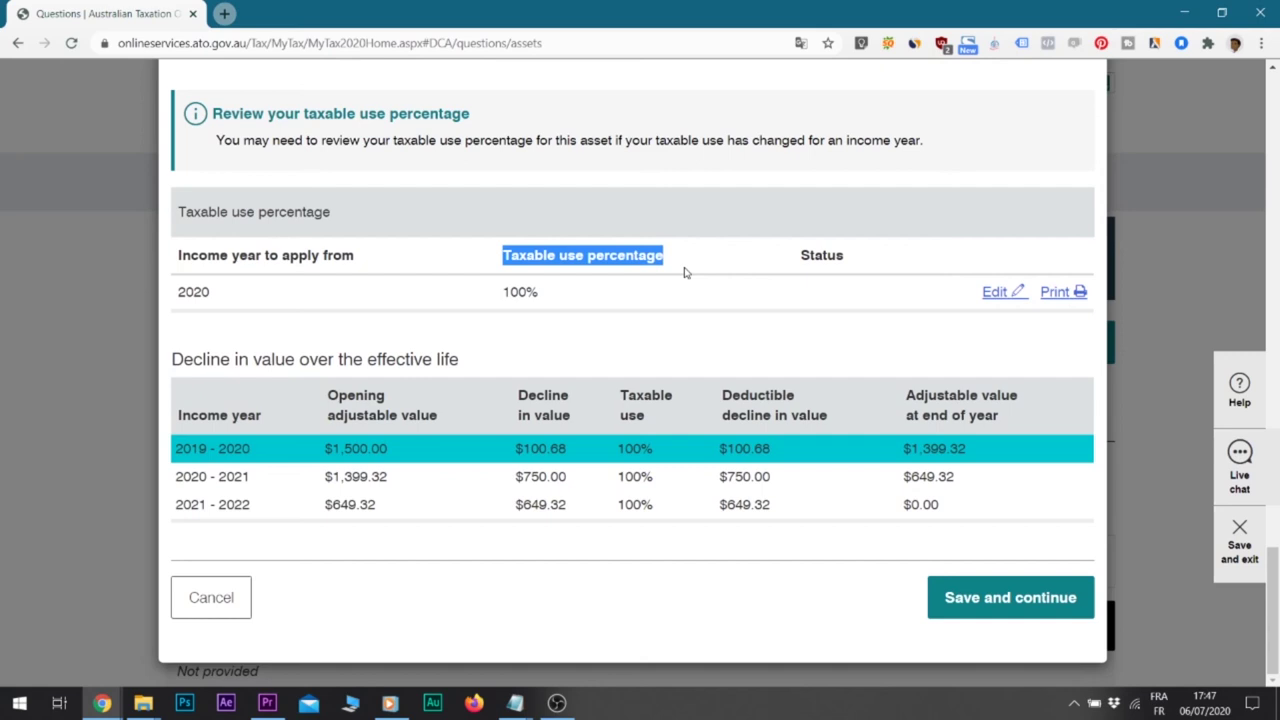
click(994, 293)
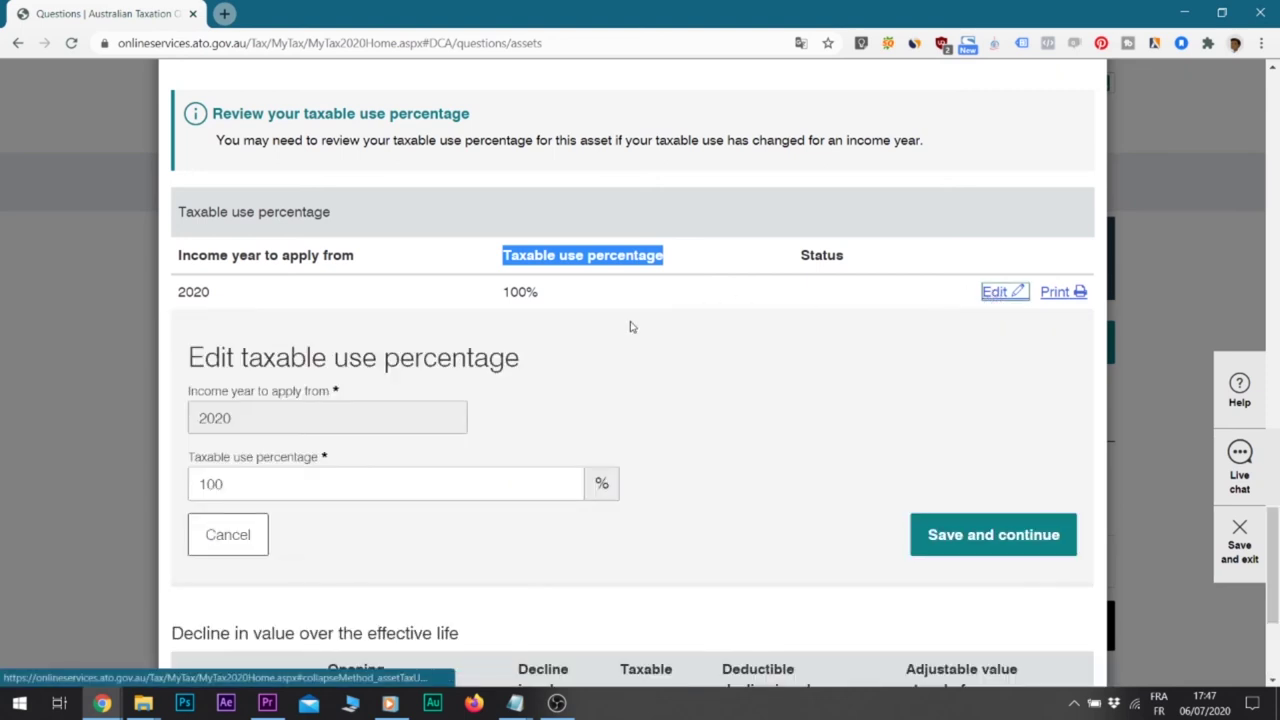
scroll(366, 371, down, 1)
double_click(320, 403)
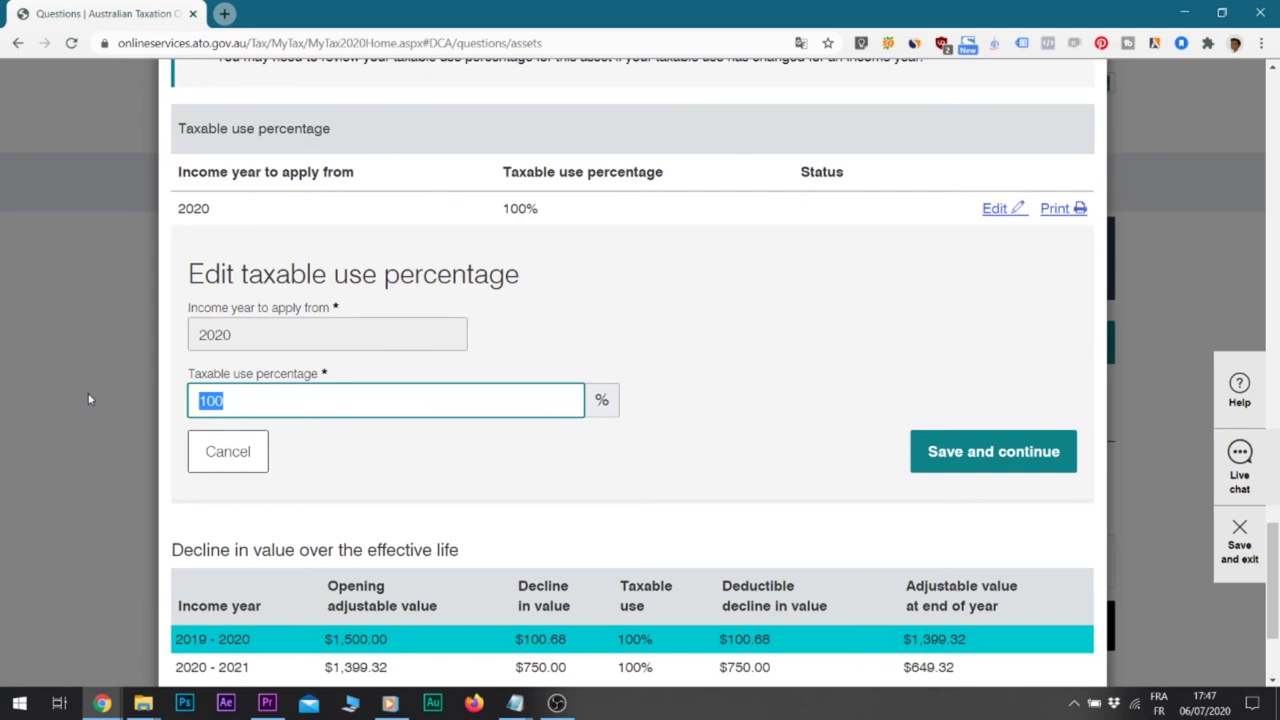
text(80)
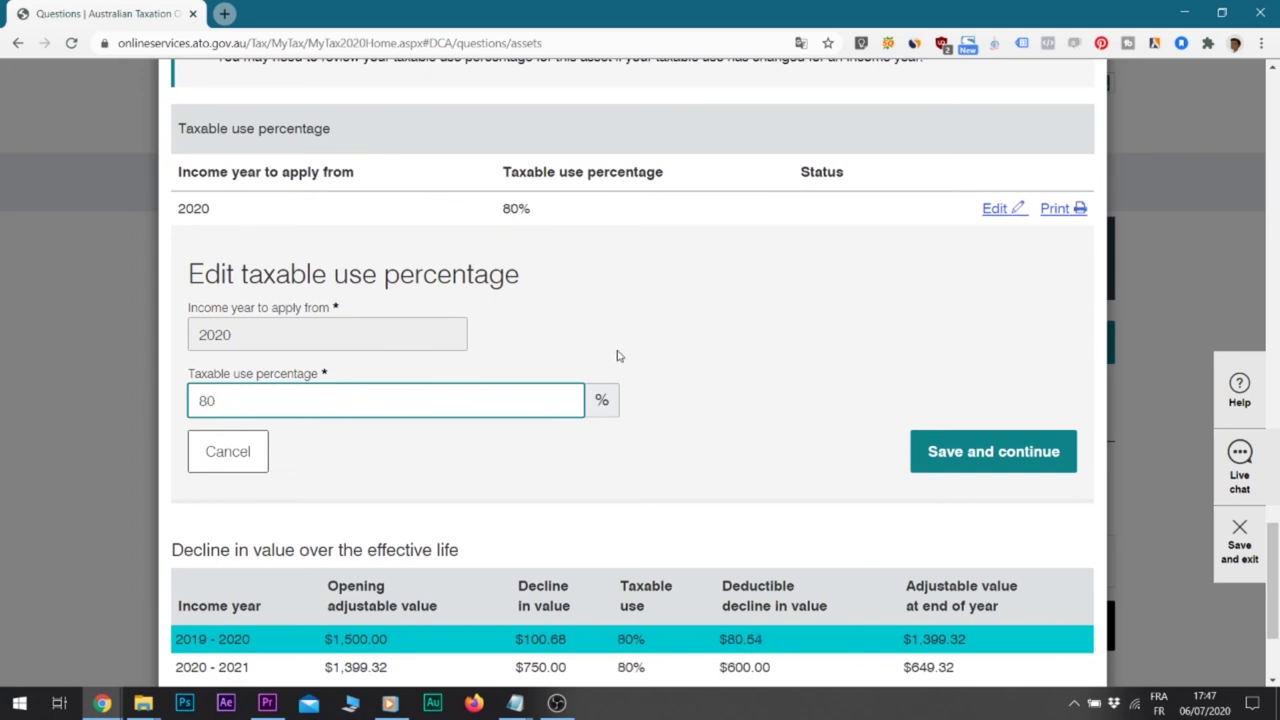
click(958, 446)
Save the laptop asset into the deductions, and save the deductions to return to the tax return overview
drag(500, 290, 532, 292)
drag(663, 256, 495, 252)
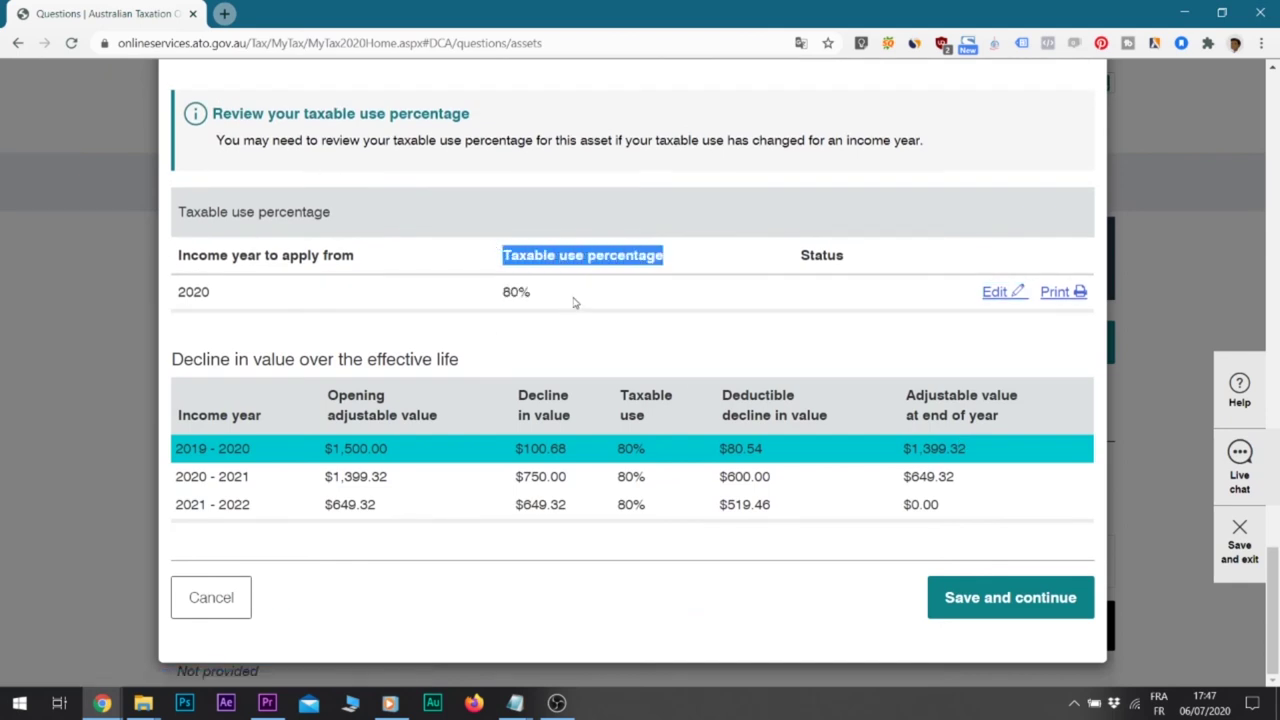
drag(719, 476, 779, 485)
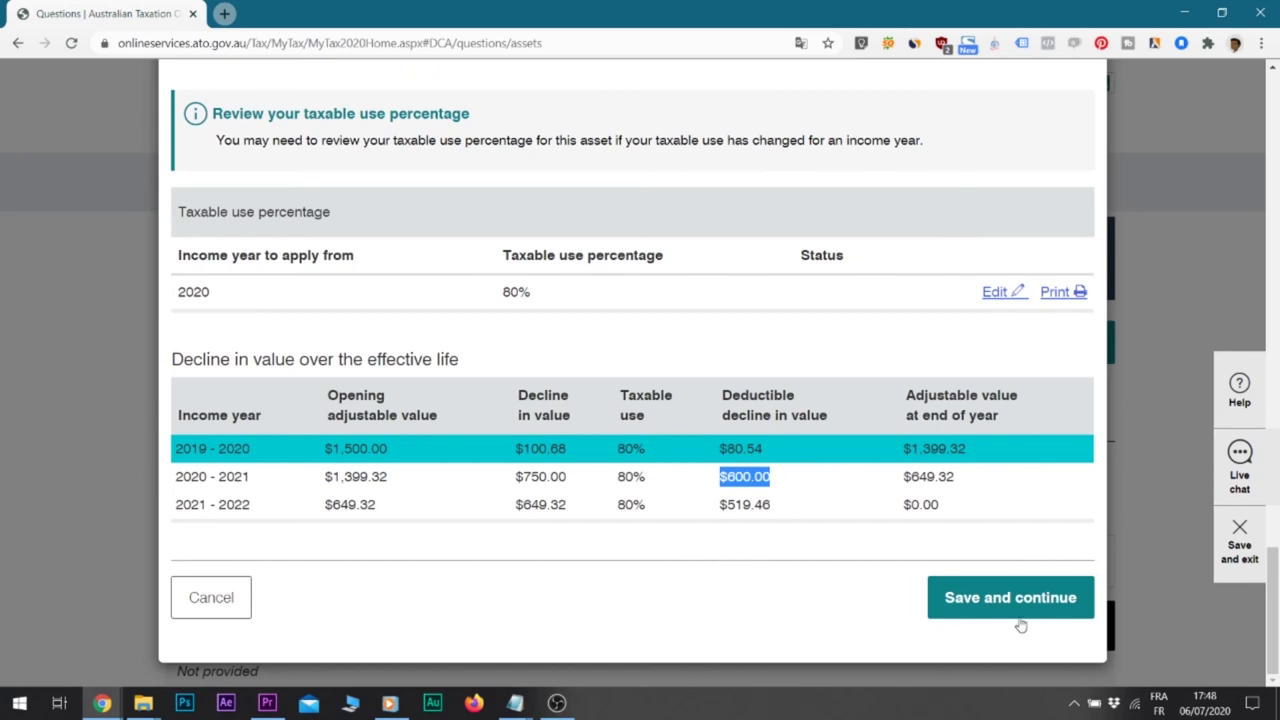
click(1060, 597)
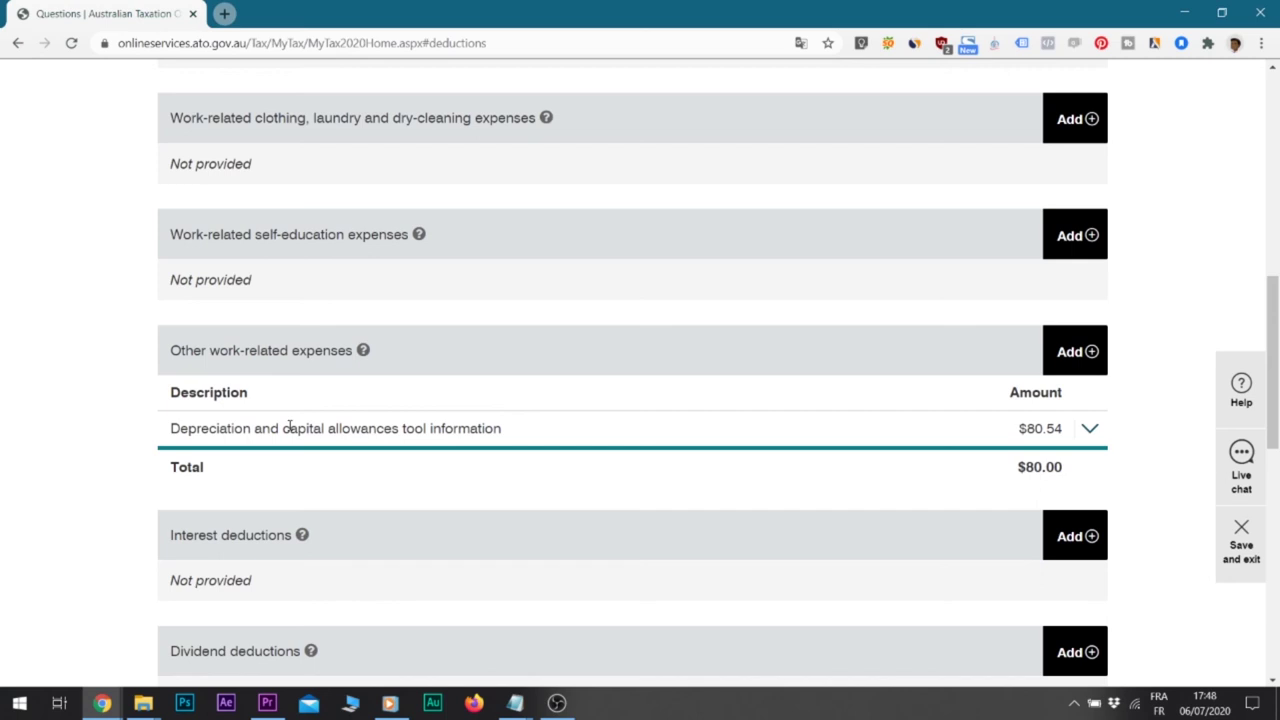
scroll(1008, 432, down, 10)
click(1008, 430)
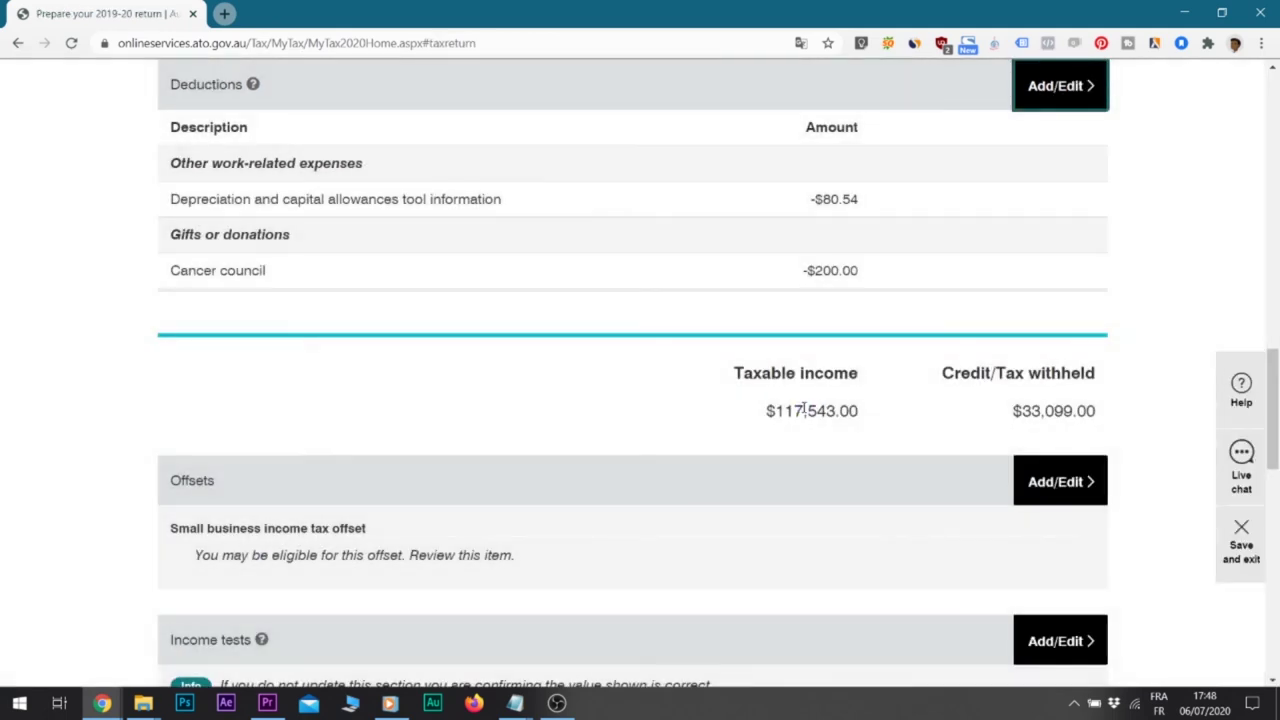
Review the Offsets and Income tests sections of the tax return
scroll(805, 410, down, 3)
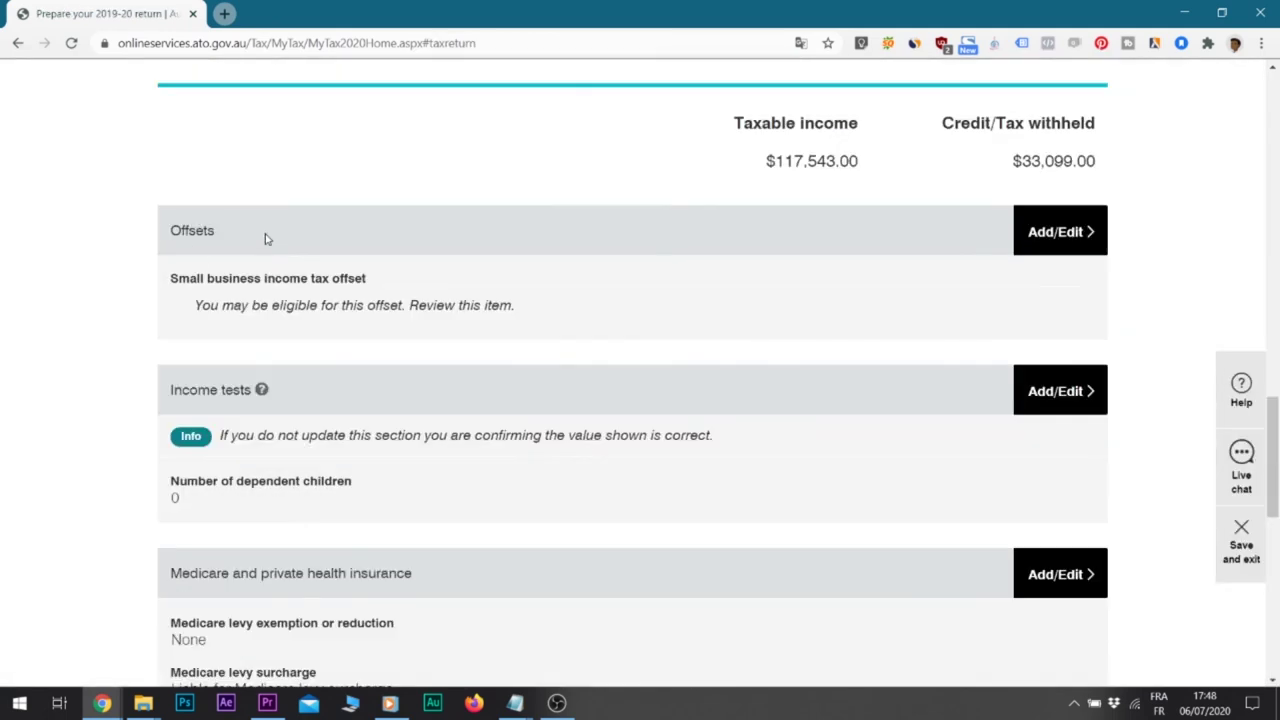
scroll(265, 238, up, 1)
scroll(260, 232, down, 2)
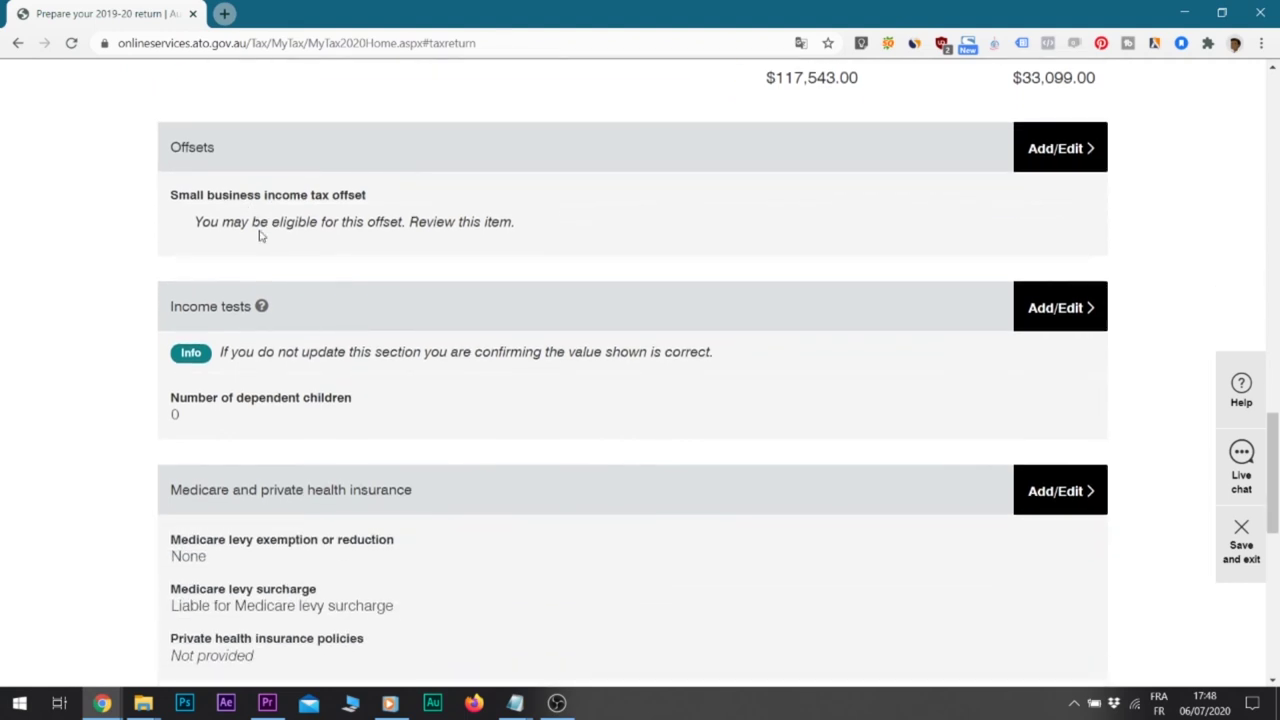
scroll(275, 240, down, 1)
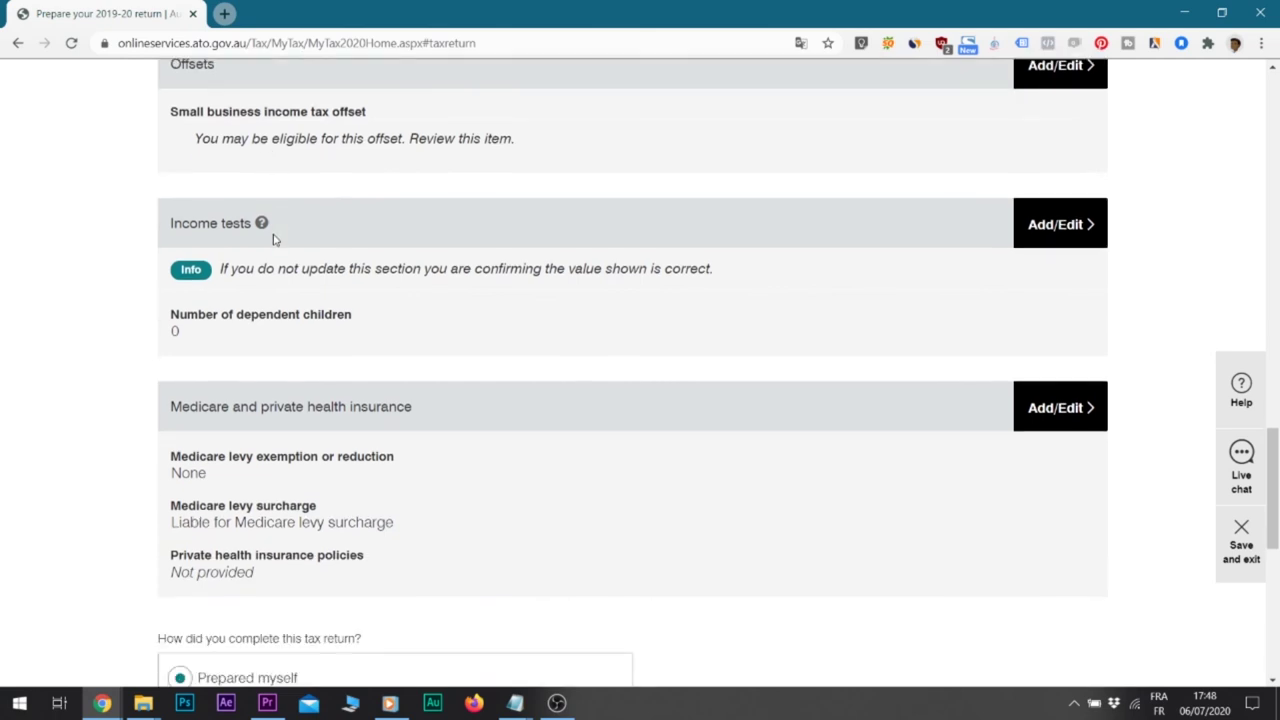
scroll(275, 240, up, 1)
drag(179, 195, 341, 194)
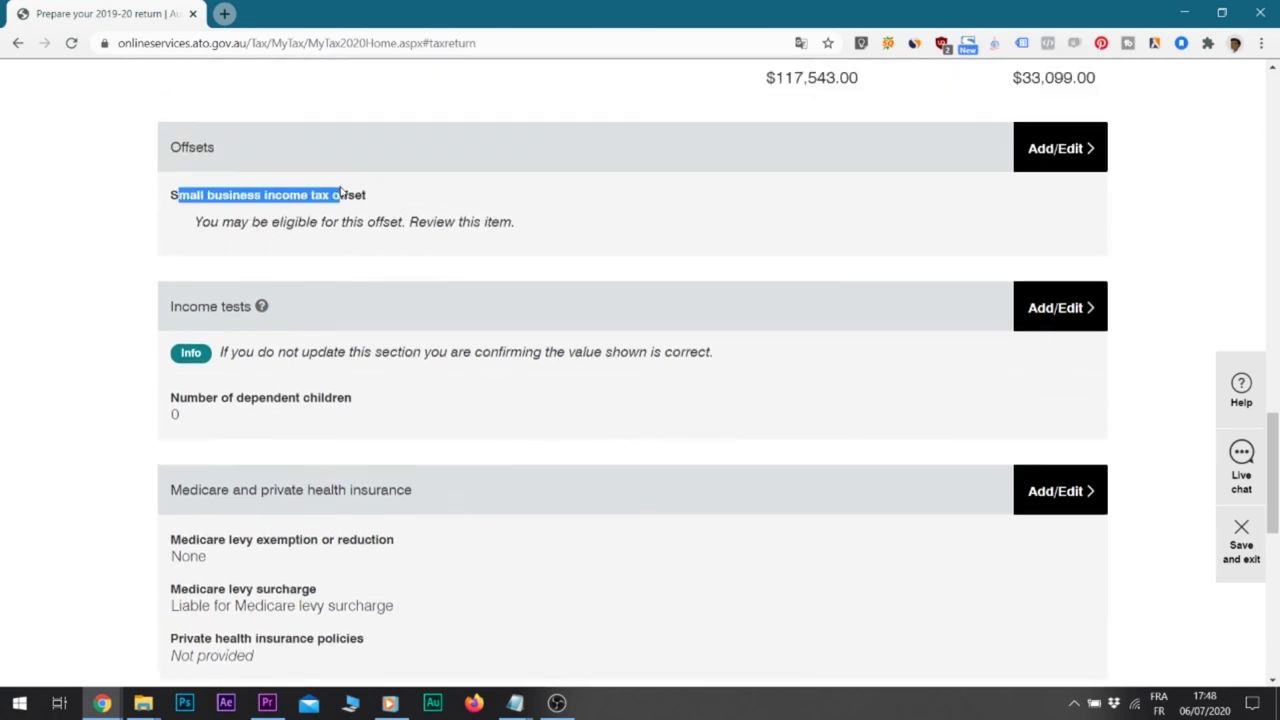
drag(190, 310, 258, 304)
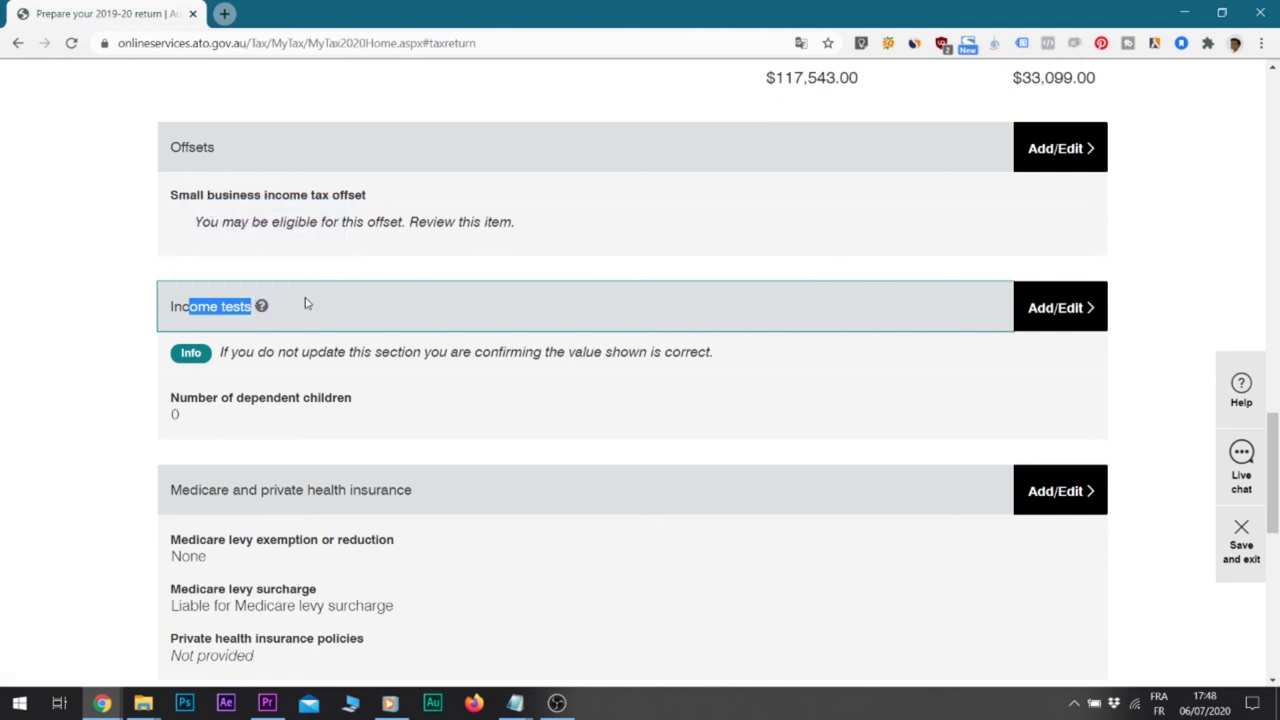
Open the Medicare and private health insurance section for editing
scroll(305, 302, down, 3)
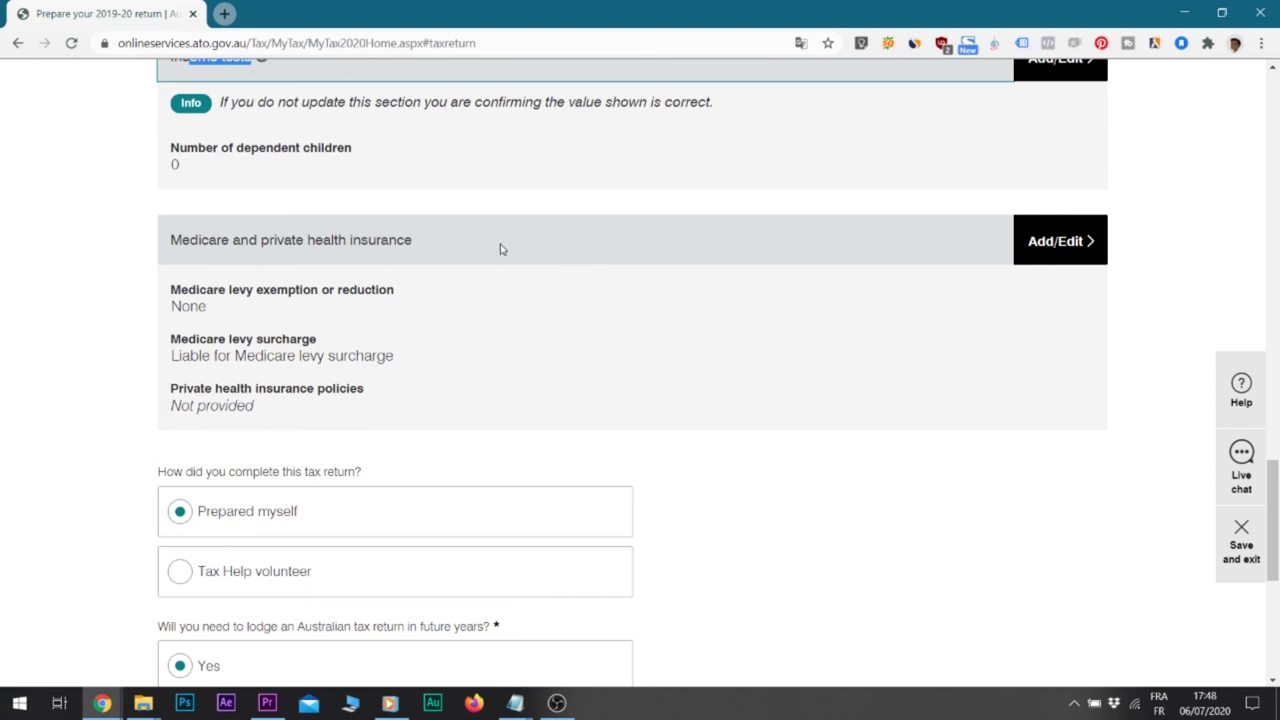
drag(172, 238, 431, 257)
click(1051, 246)
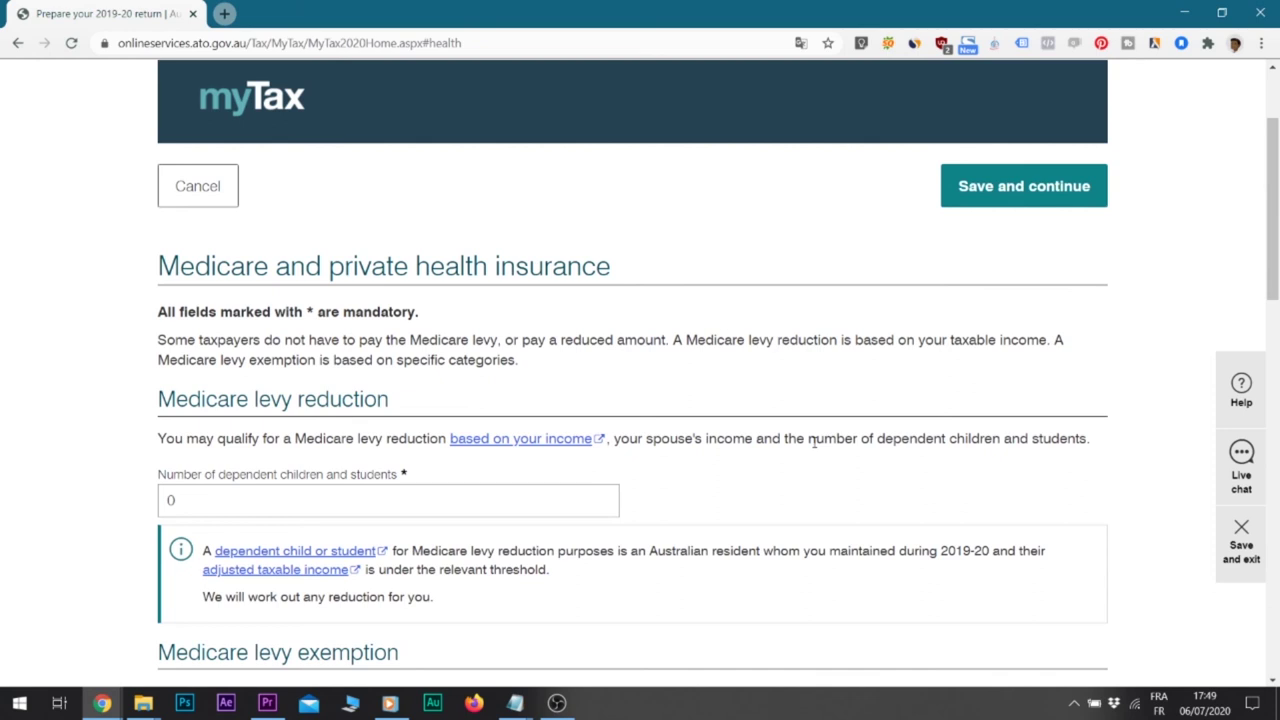
scroll(813, 442, down, 1)
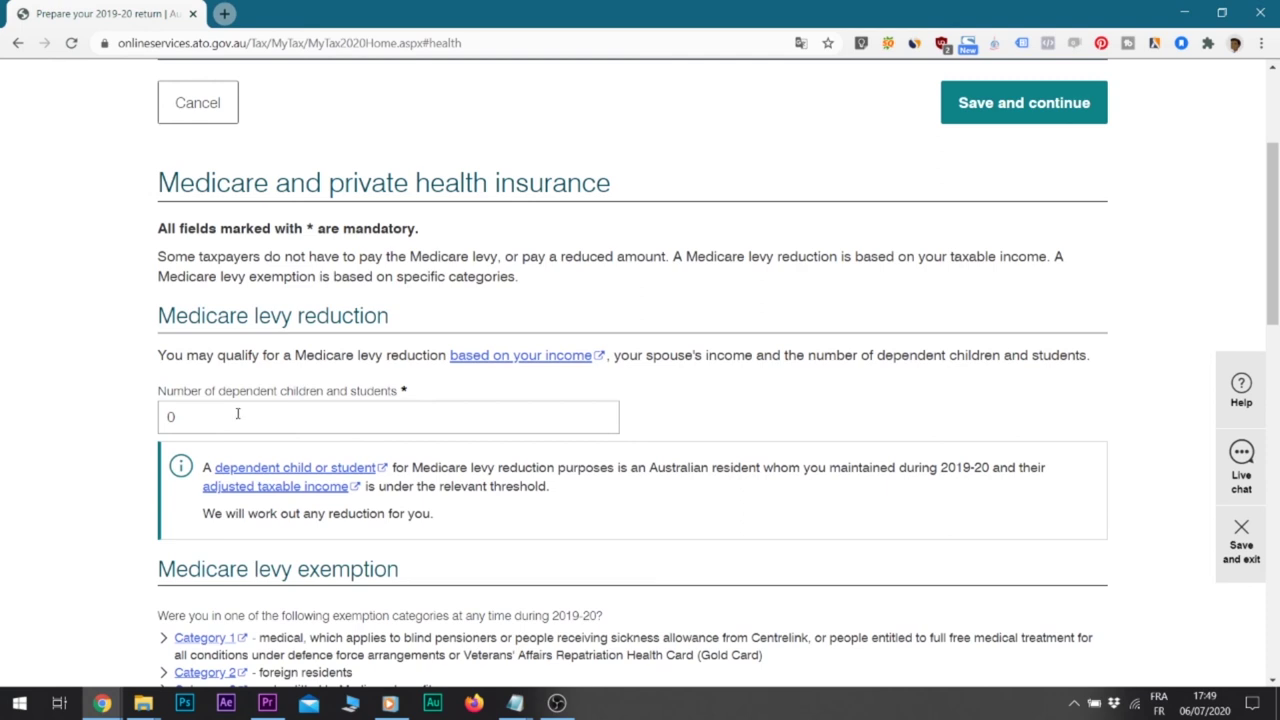
Review the number of dependent children and the Medicare levy exemption categories, particularly Category 3 for people not entitled to Medicare benefits
click(186, 424)
click(513, 505)
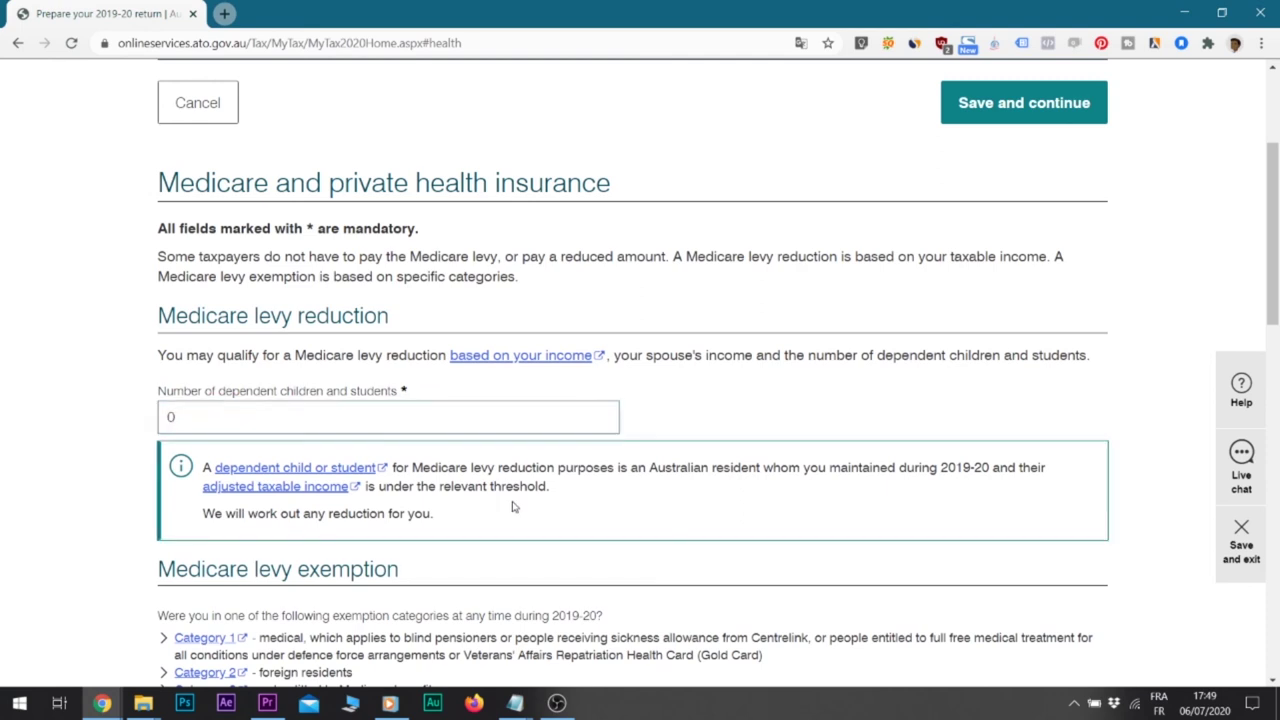
scroll(508, 503, down, 3)
scroll(506, 495, down, 1)
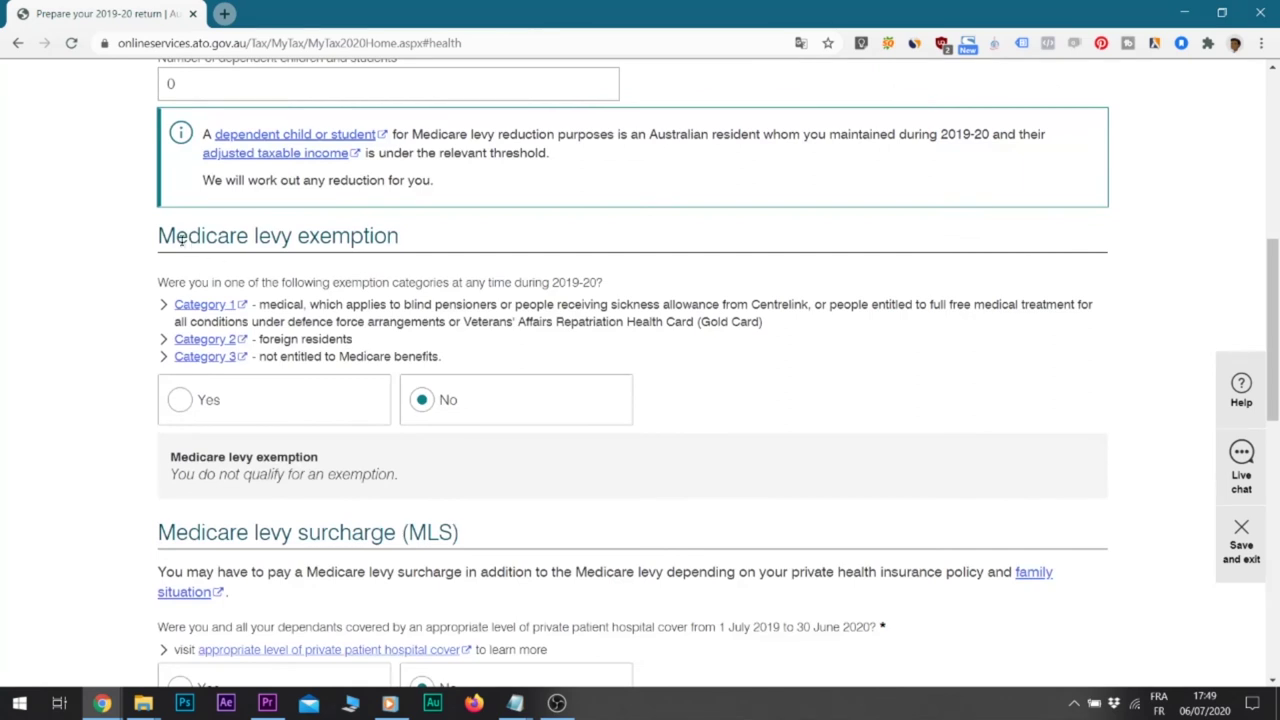
click(158, 237)
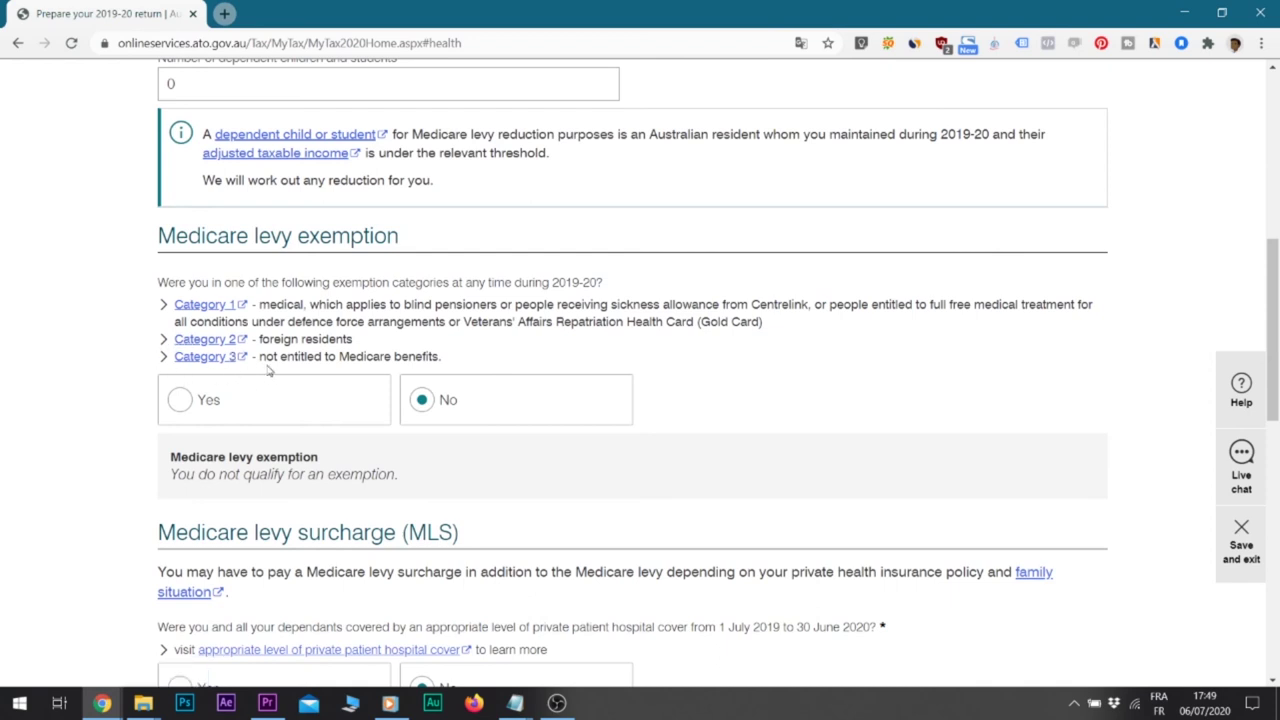
drag(258, 356, 450, 373)
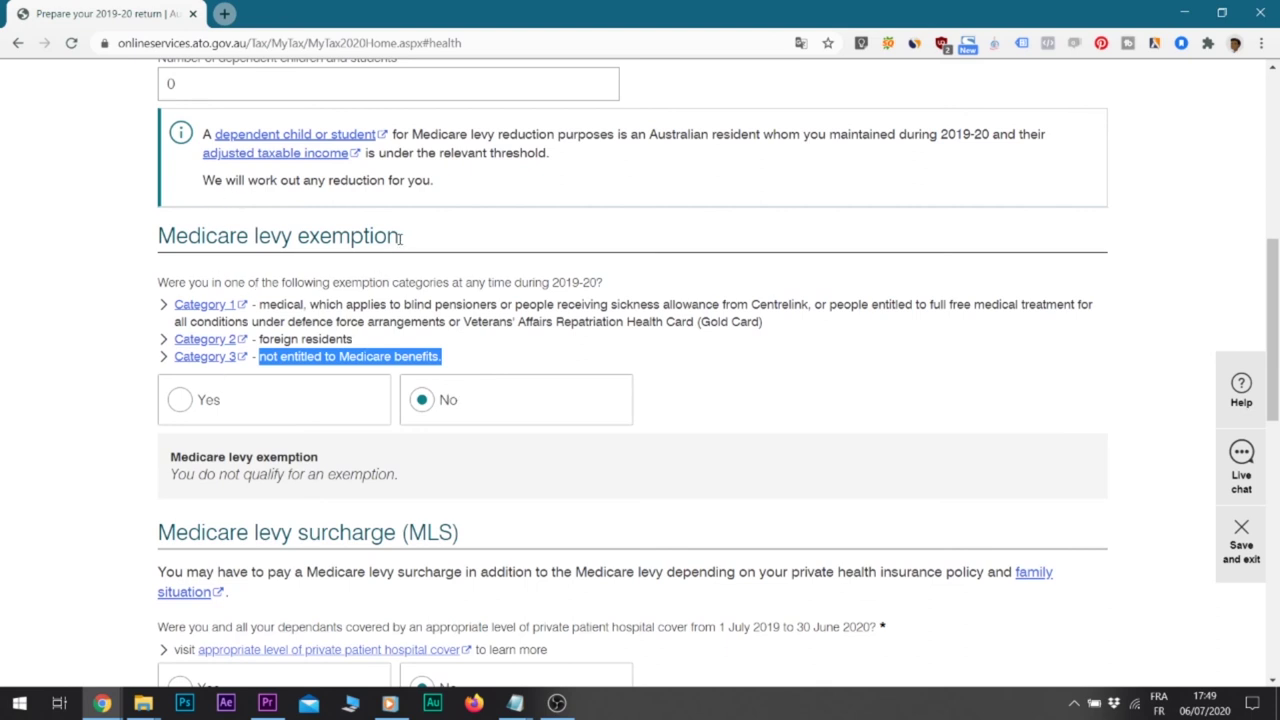
drag(399, 238, 314, 224)
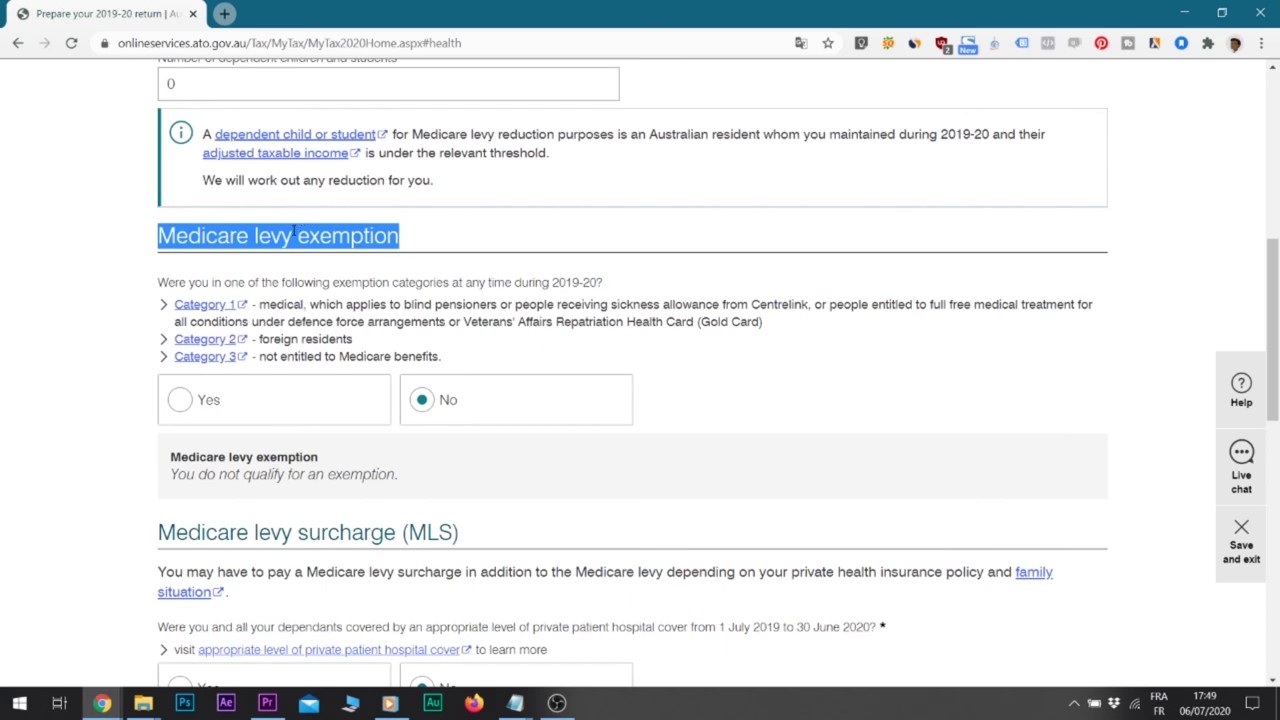
drag(293, 232, 158, 234)
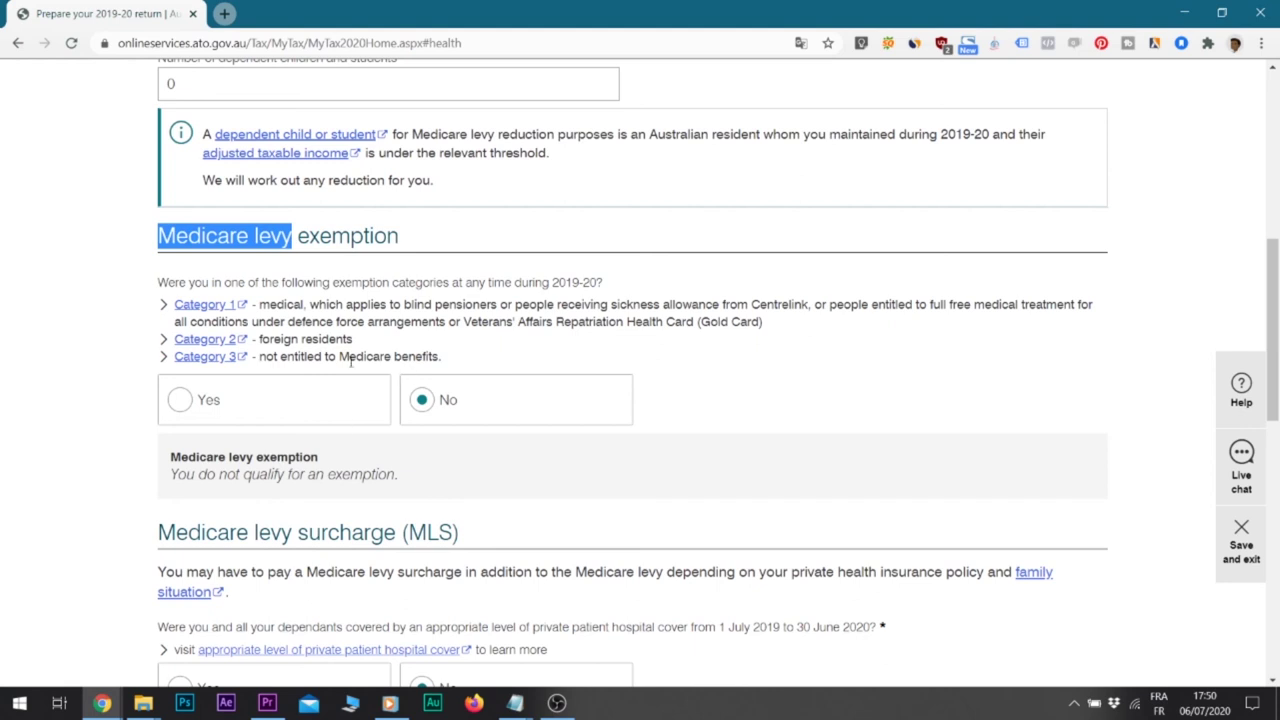
Answer Yes to the Medicare levy exemption category question and start filling in the number of days for the full 2% levy exemption
click(183, 400)
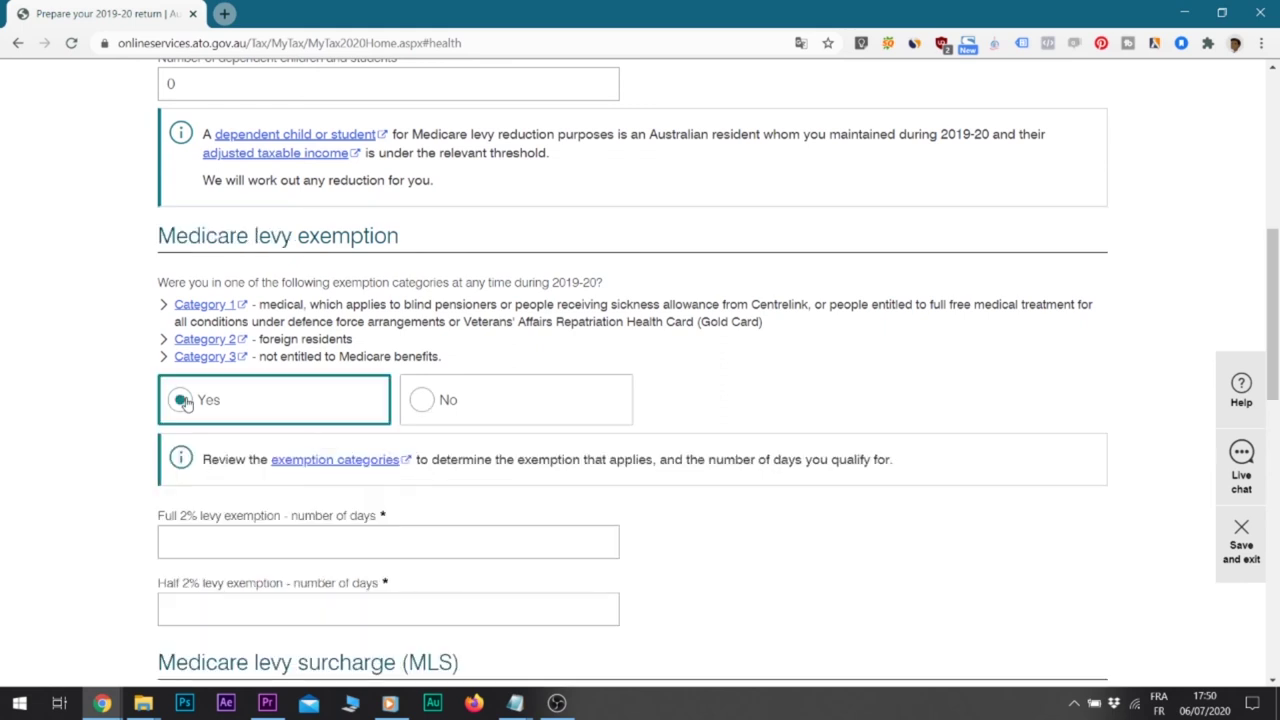
scroll(183, 400, down, 2)
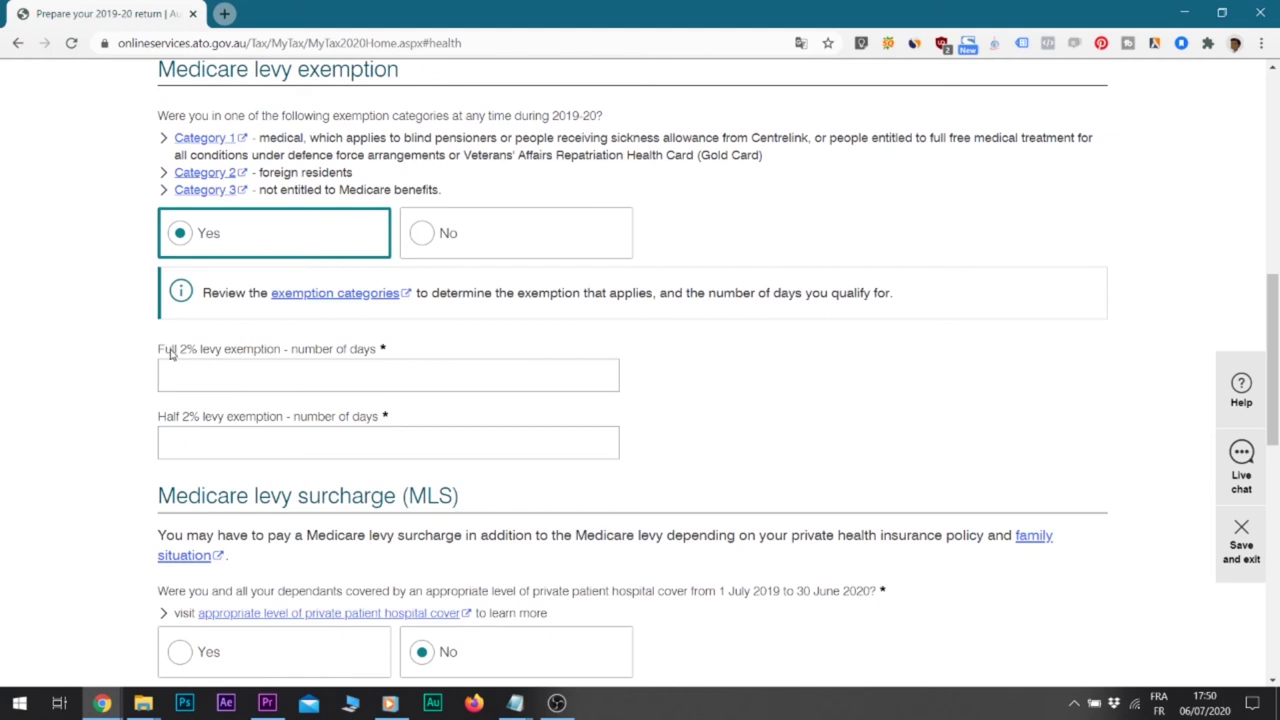
drag(157, 351, 285, 353)
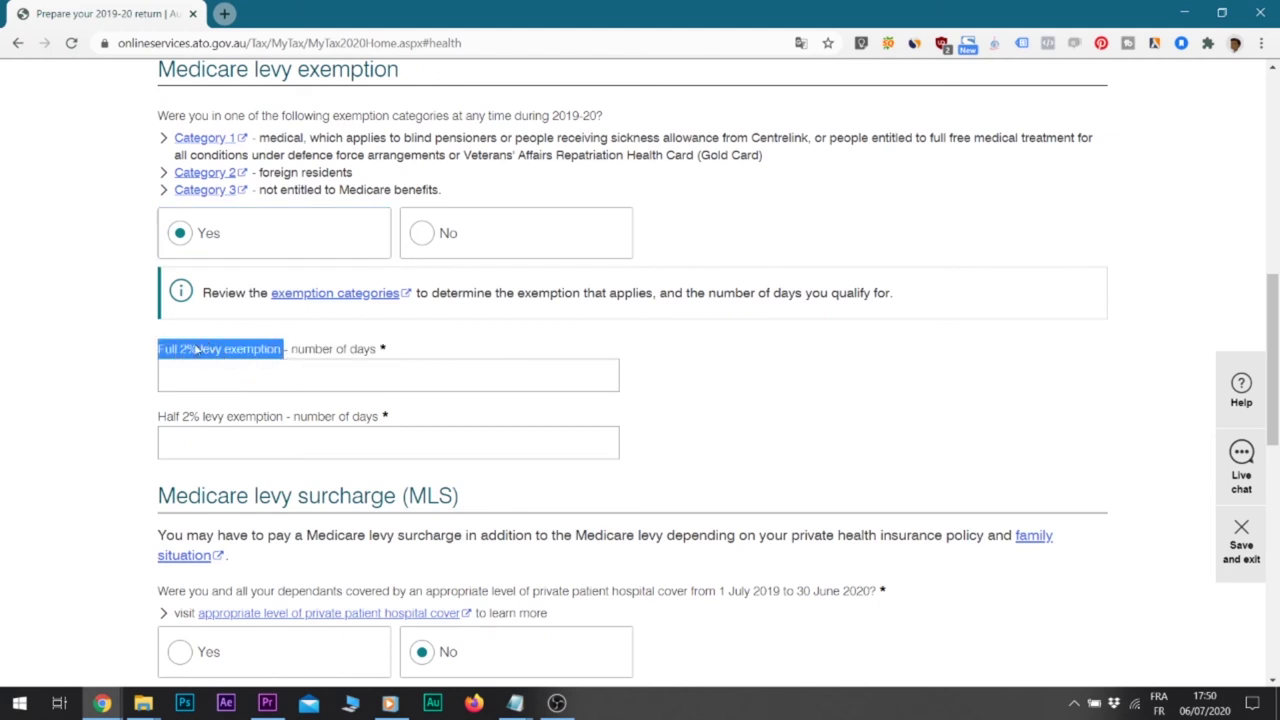
click(240, 383)
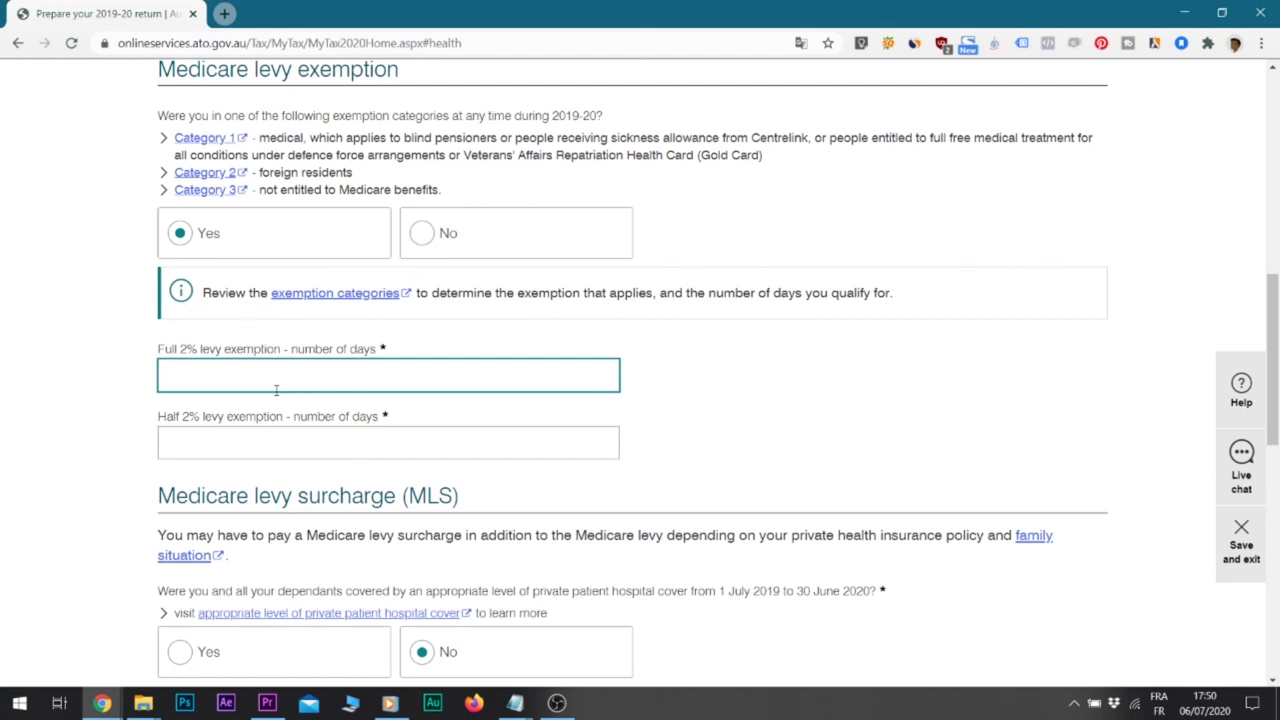
text(1)
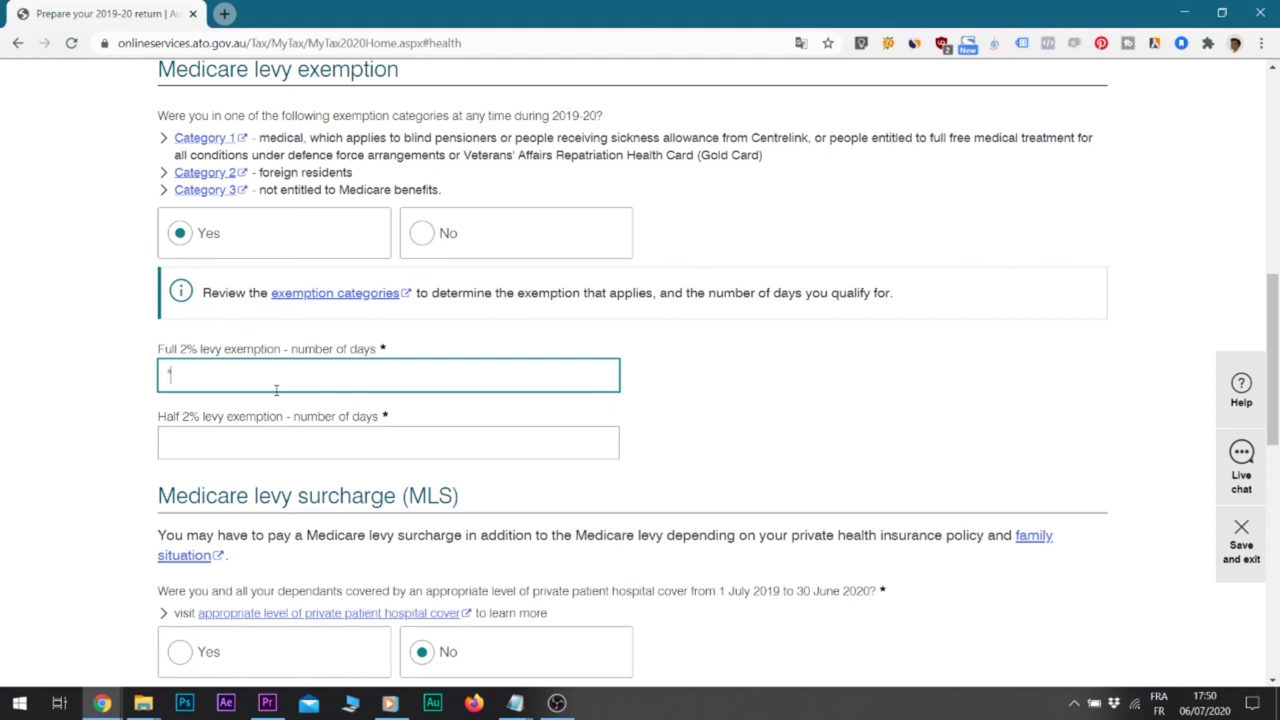